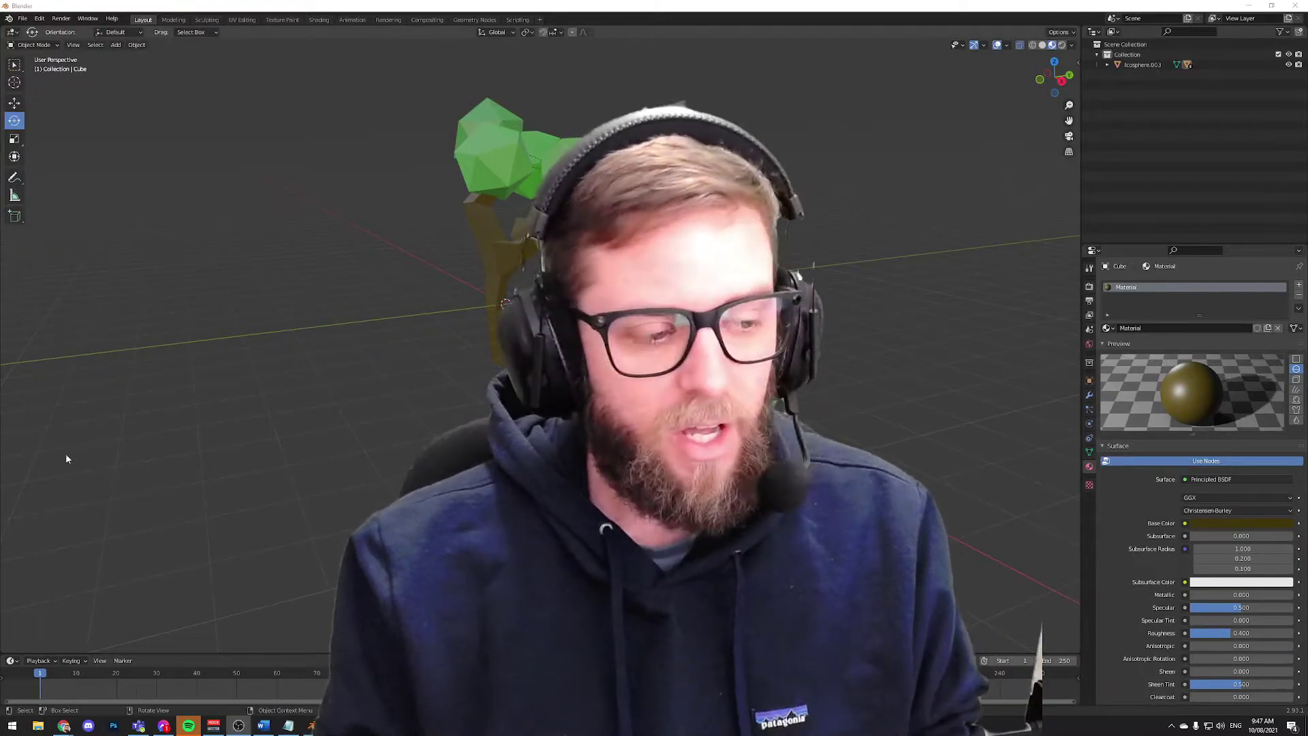
- In the terrain scene window, orbit to a low angle, render with F12, then close the render
mouse_move(312, 726)
click(368, 681)
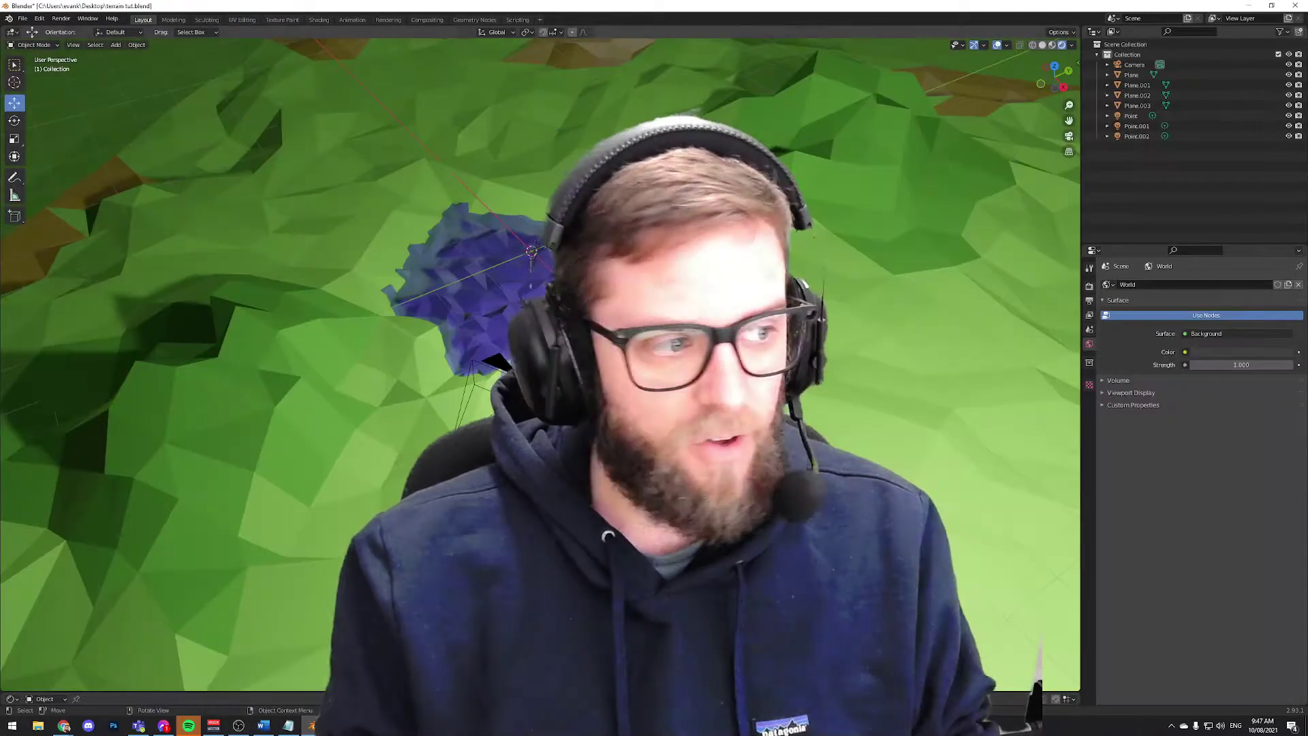
middle_drag(269, 216, 274, 136)
mouse_move(559, 382)
middle_down()
mouse_move(526, 381)
mouse_move(552, 382)
middle_up()
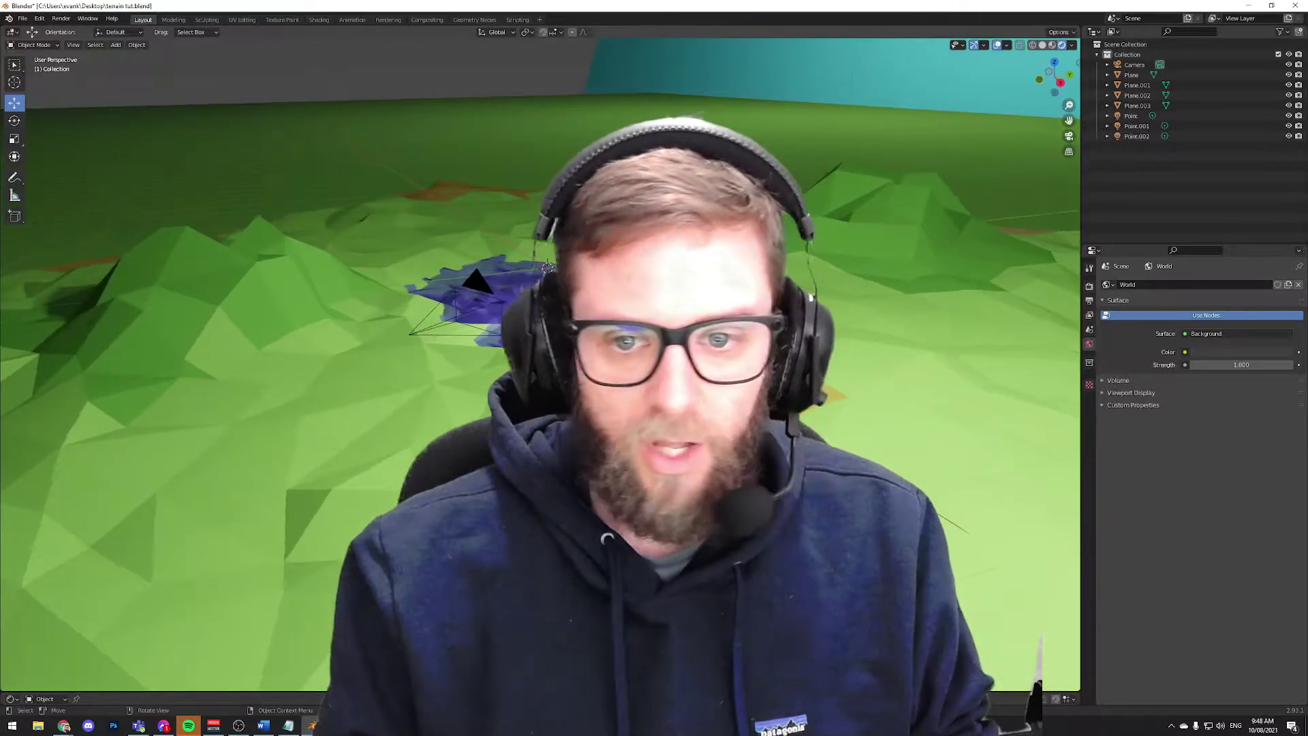
key(F12)
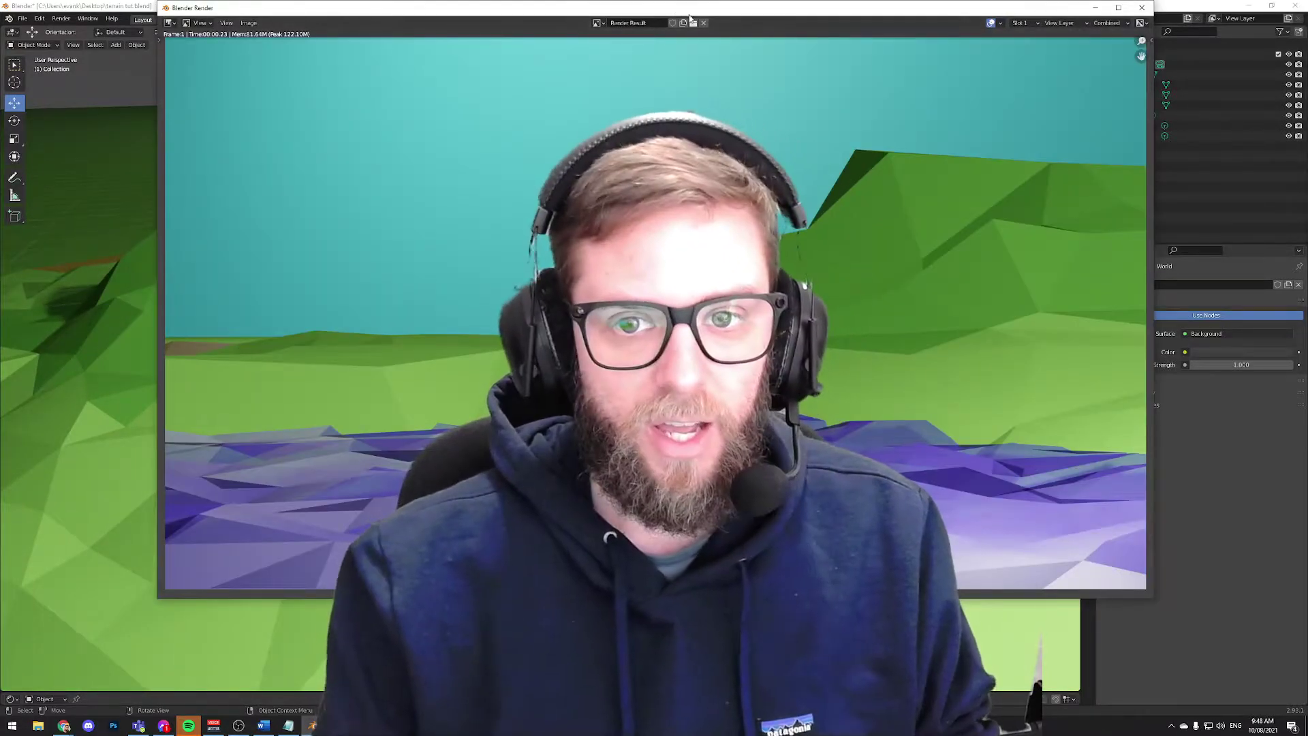
drag(763, 15, 648, 18)
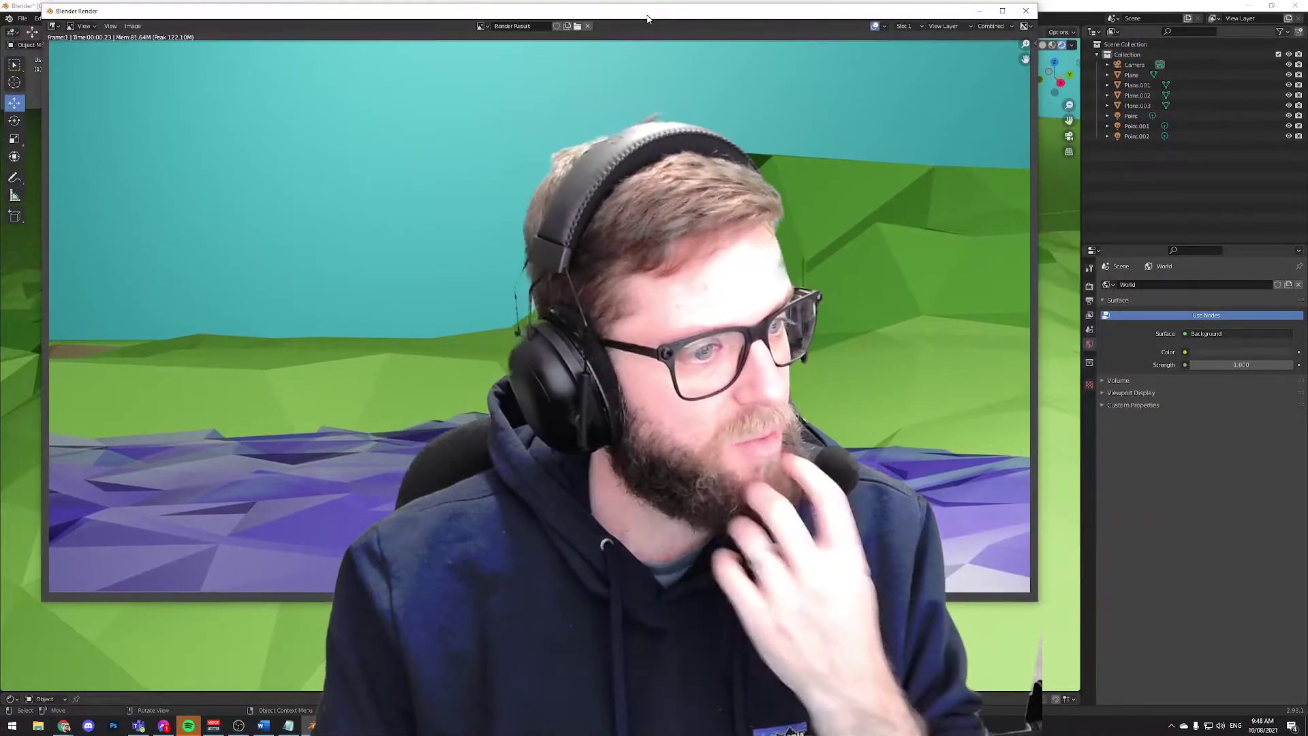
click(1026, 10)
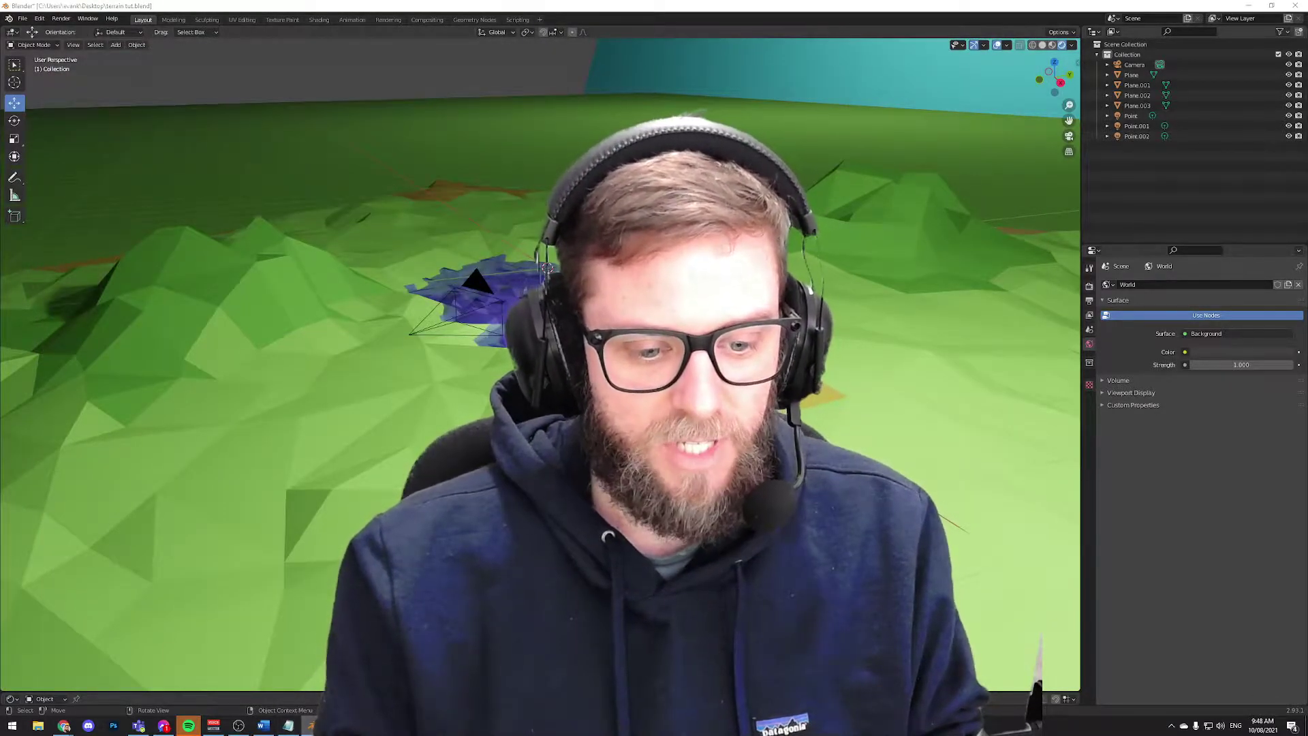
- Back in the tree scene window, start a new General scene
mouse_move(308, 717)
click(251, 678)
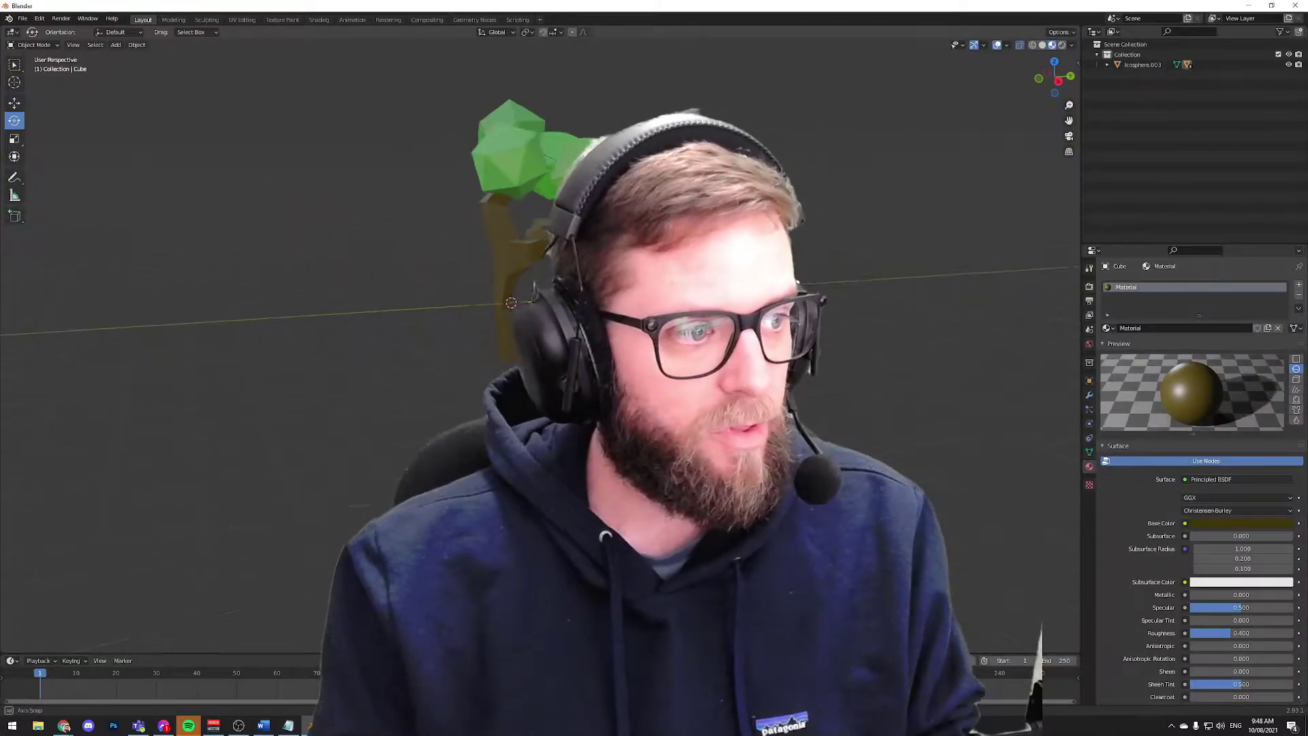
shift+middle_drag(600, 298, 492, 283)
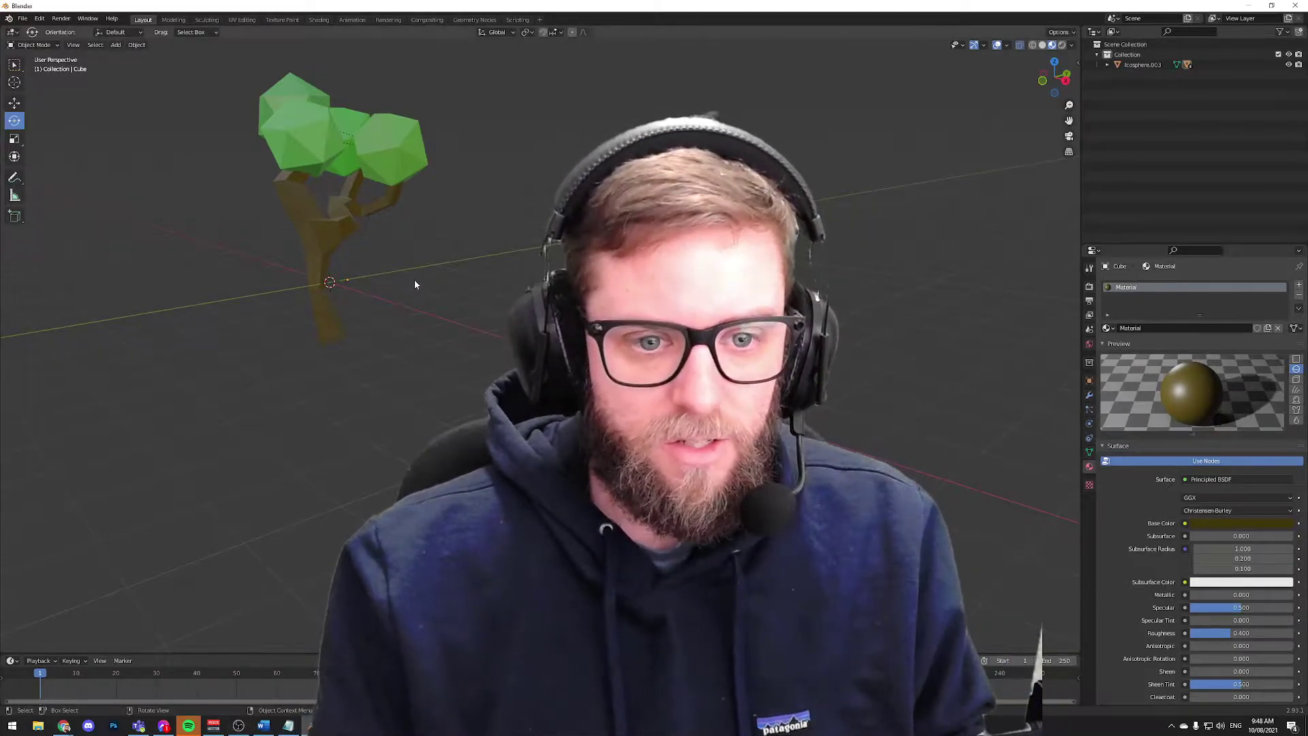
click(23, 18)
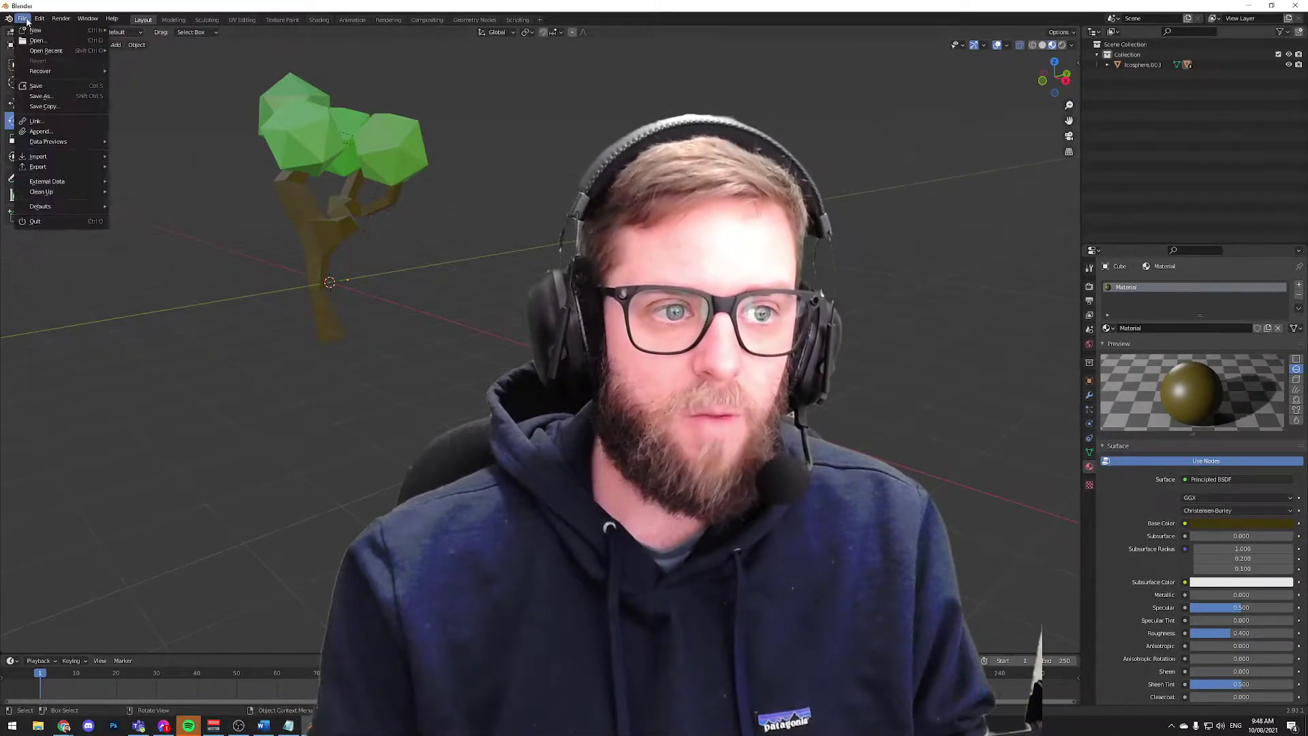
mouse_move(38, 30)
click(170, 30)
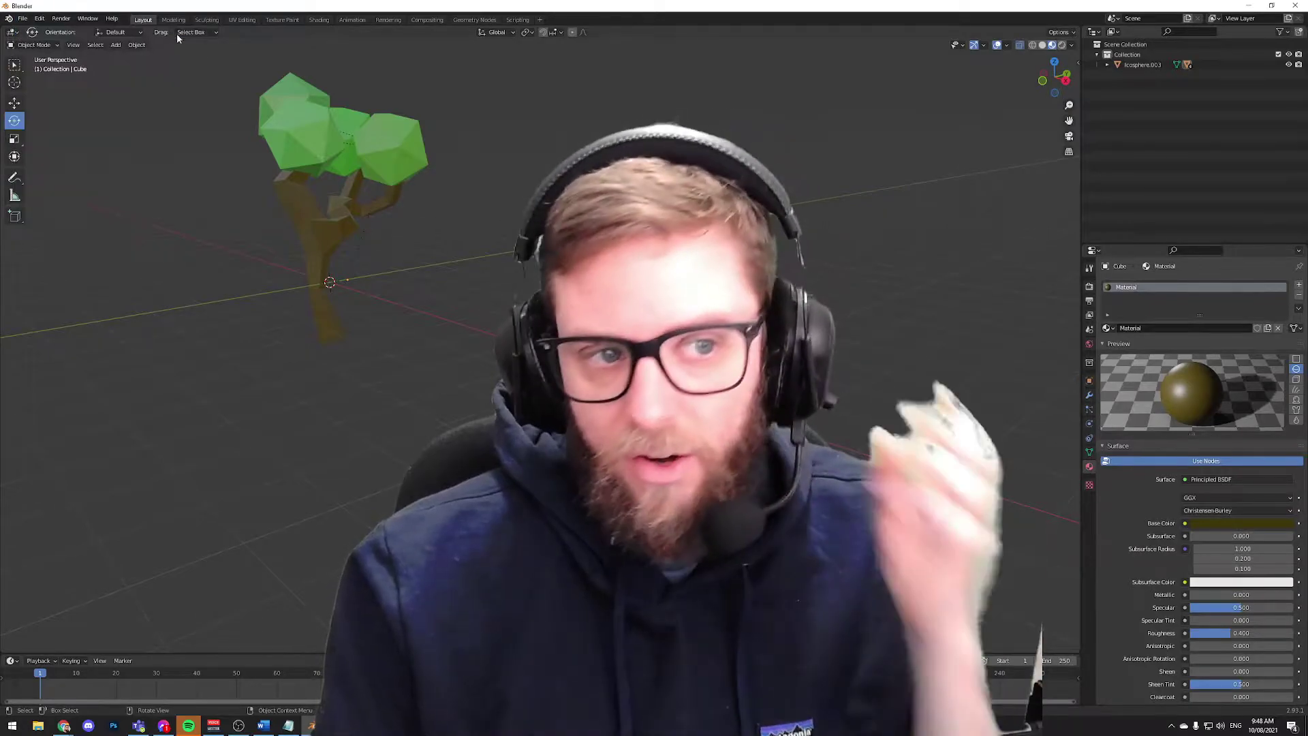
- Delete the default Light and Camera, then select the Cube
click(692, 112)
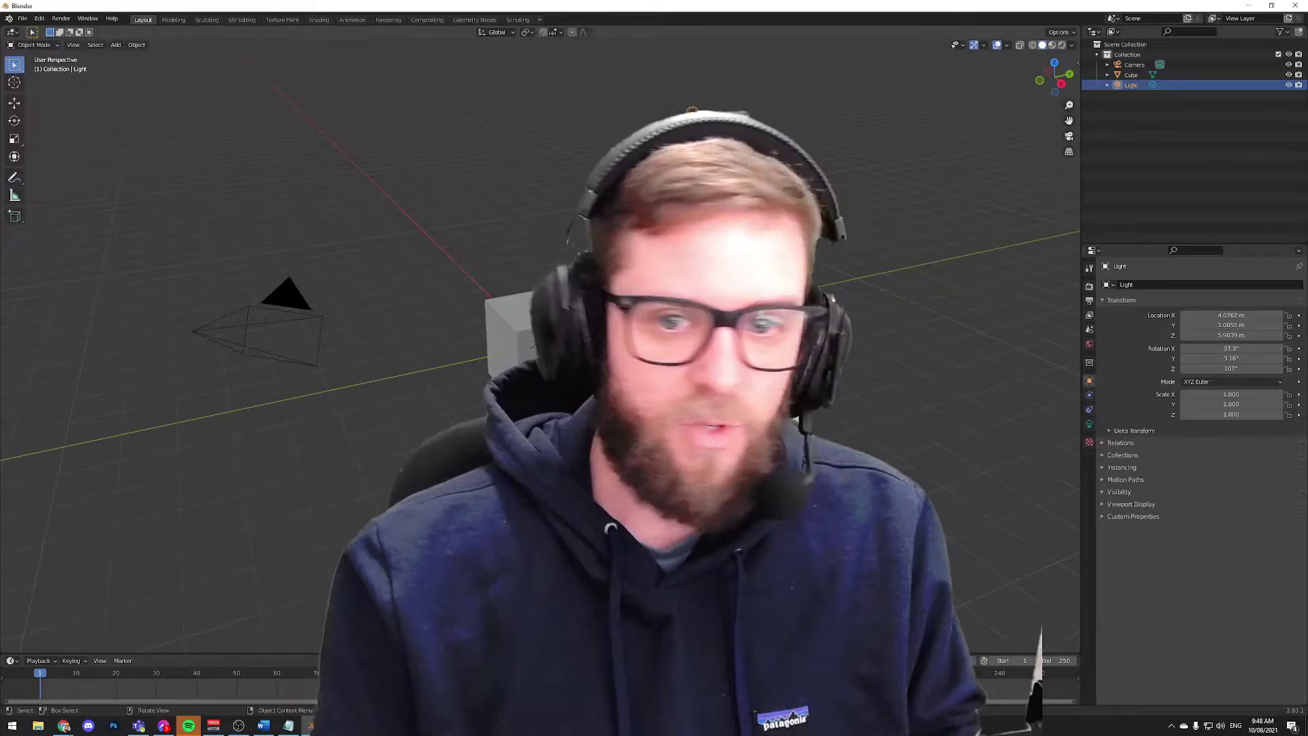
key(x)
click(691, 118)
click(296, 300)
key(x)
click(285, 302)
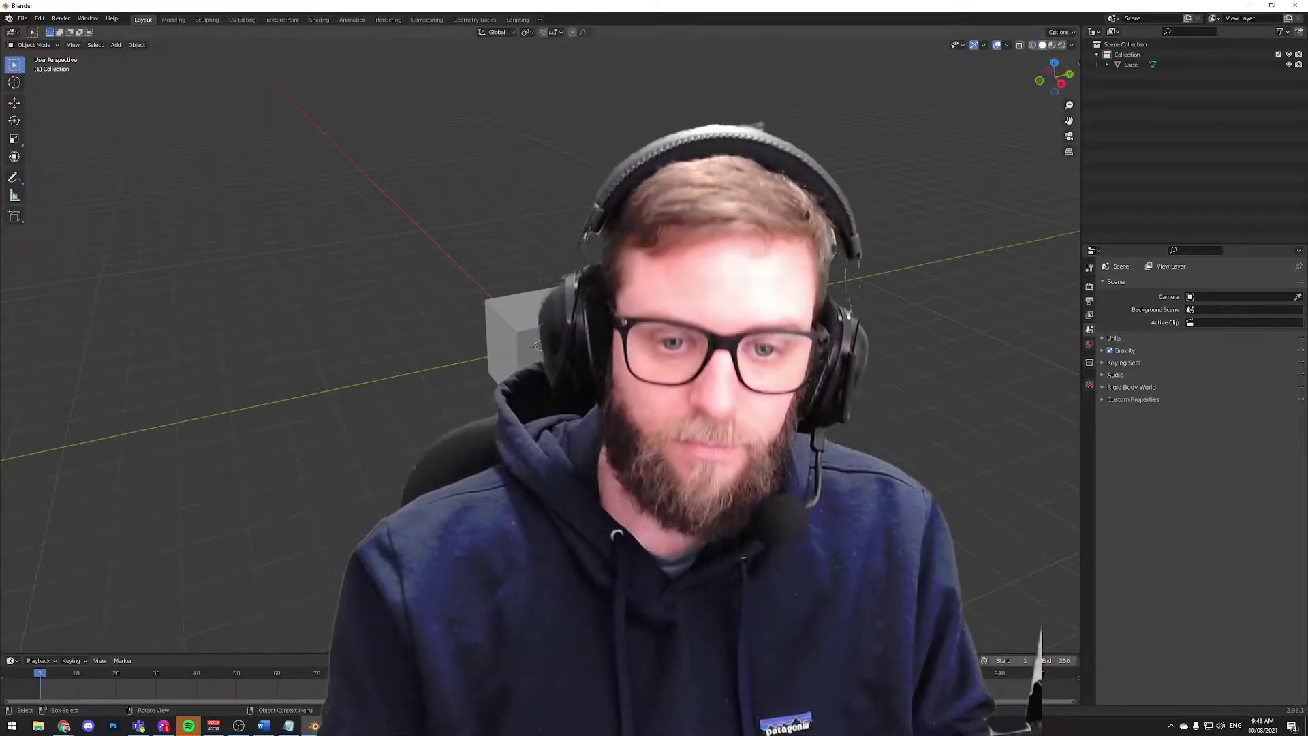
click(538, 346)
- In Edit Mode, merge all eight cube vertices at the center into one vertex
key(Tab)
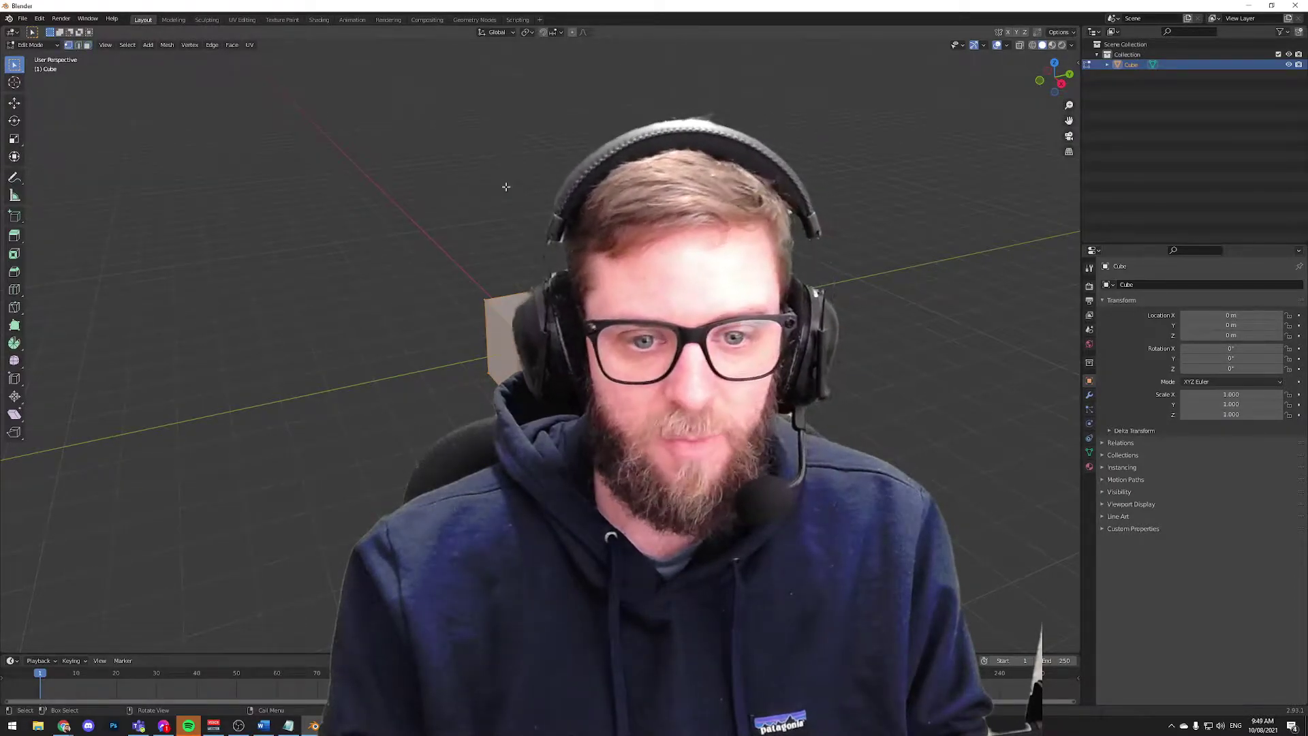
right_click(487, 325)
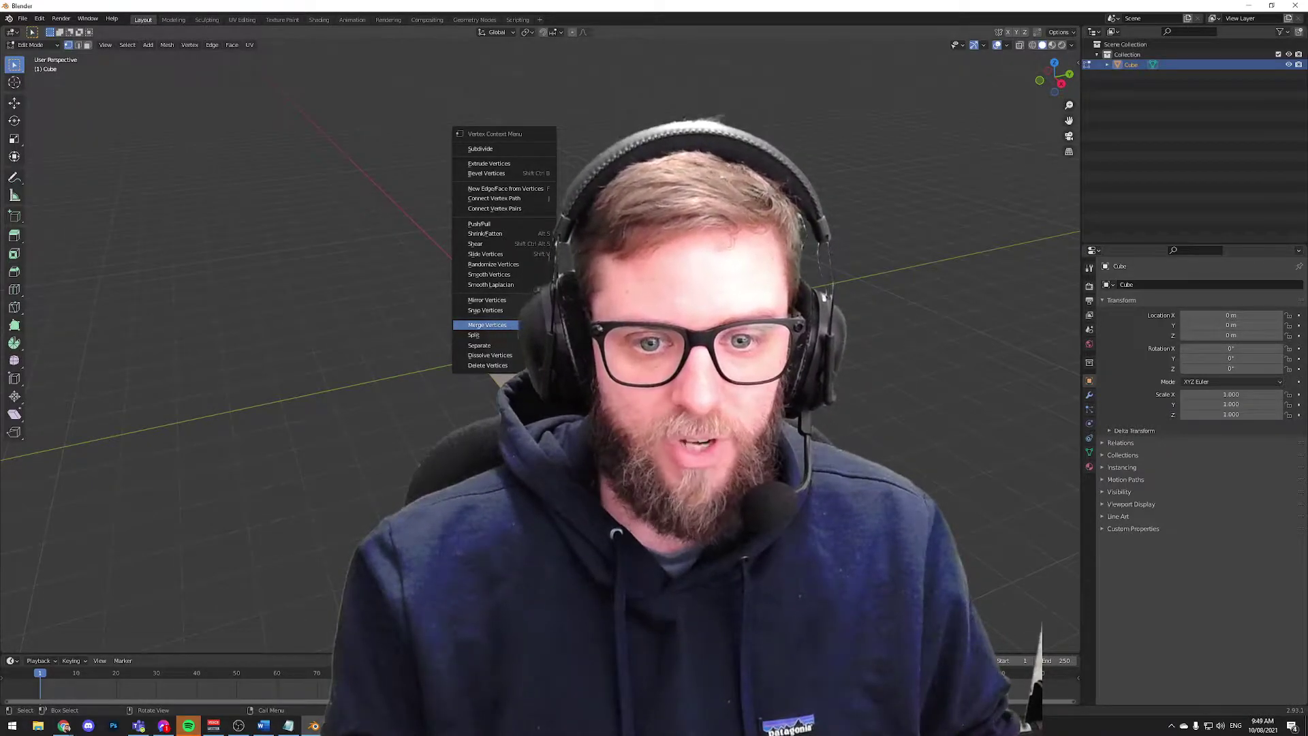
click(579, 325)
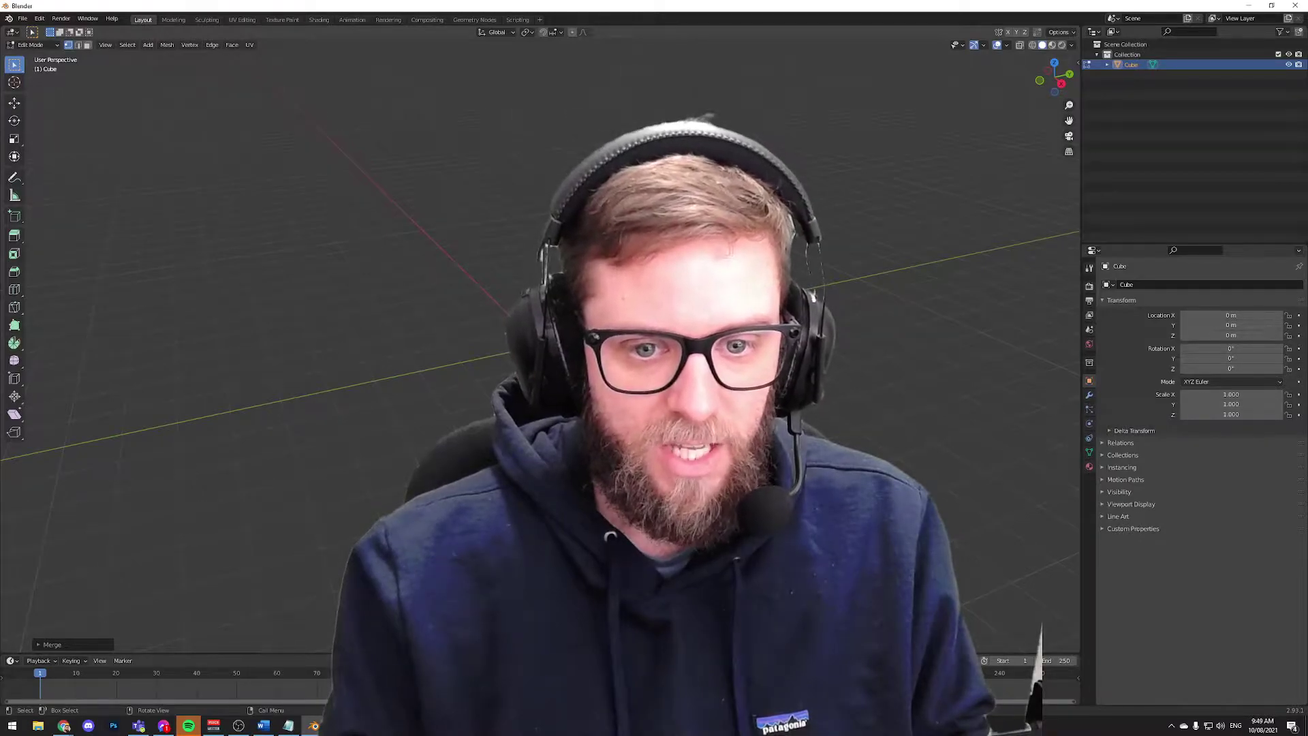
- Extrude the merged vertex upward four times to build the vertical trunk chain
middle_drag(654, 382, 587, 339)
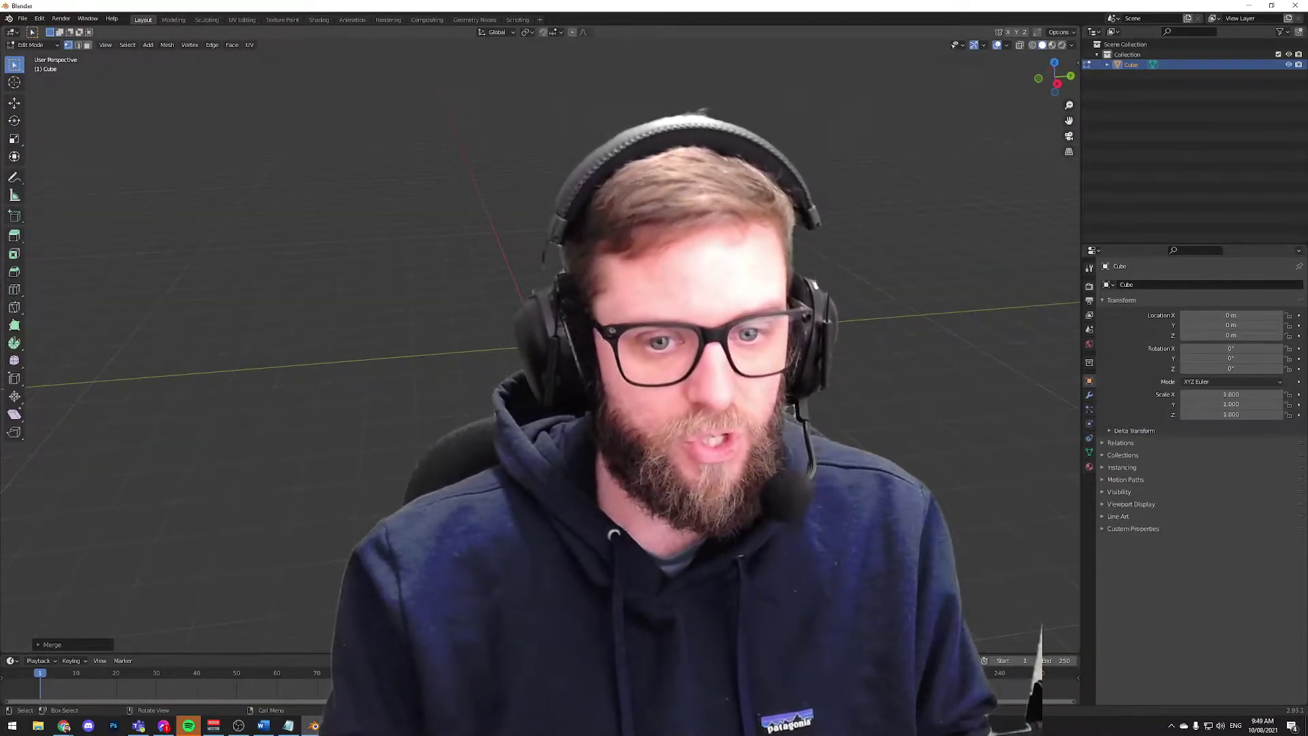
key(e)
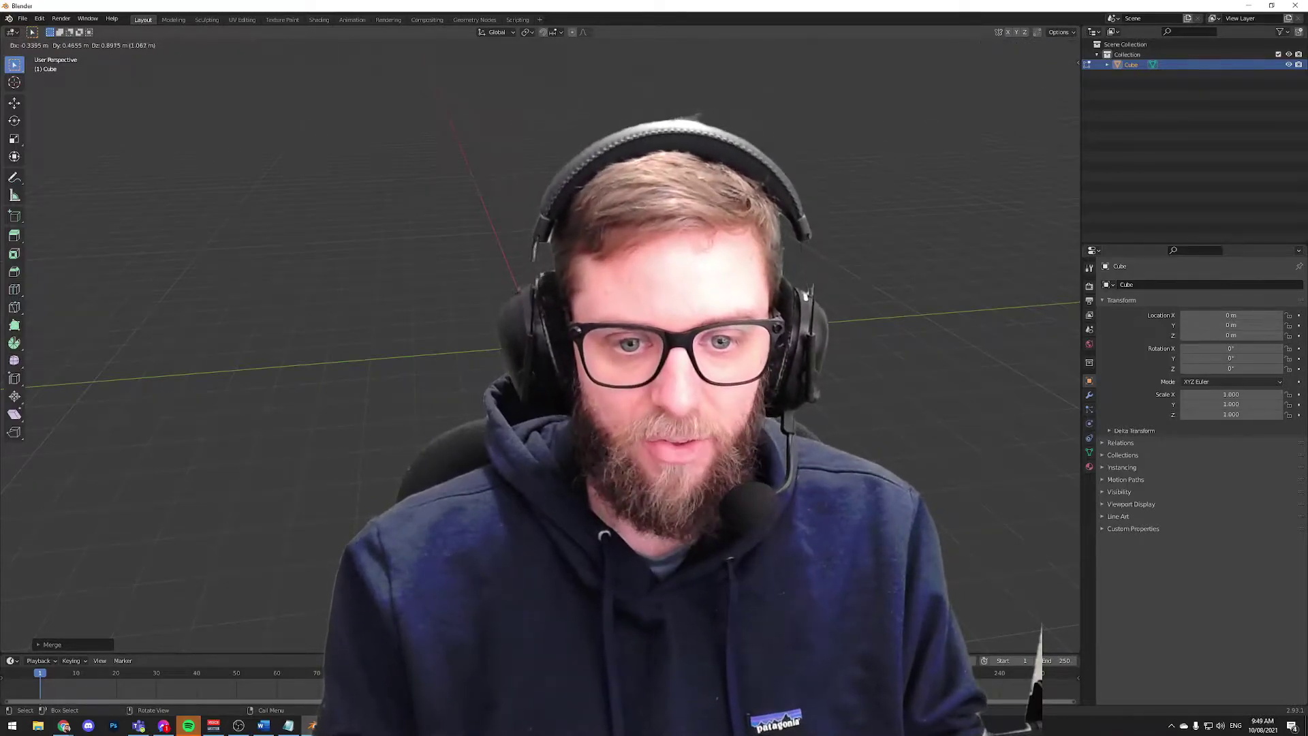
click(586, 339)
middle_drag(586, 339, 486, 303)
key(e)
click(538, 307)
key(e)
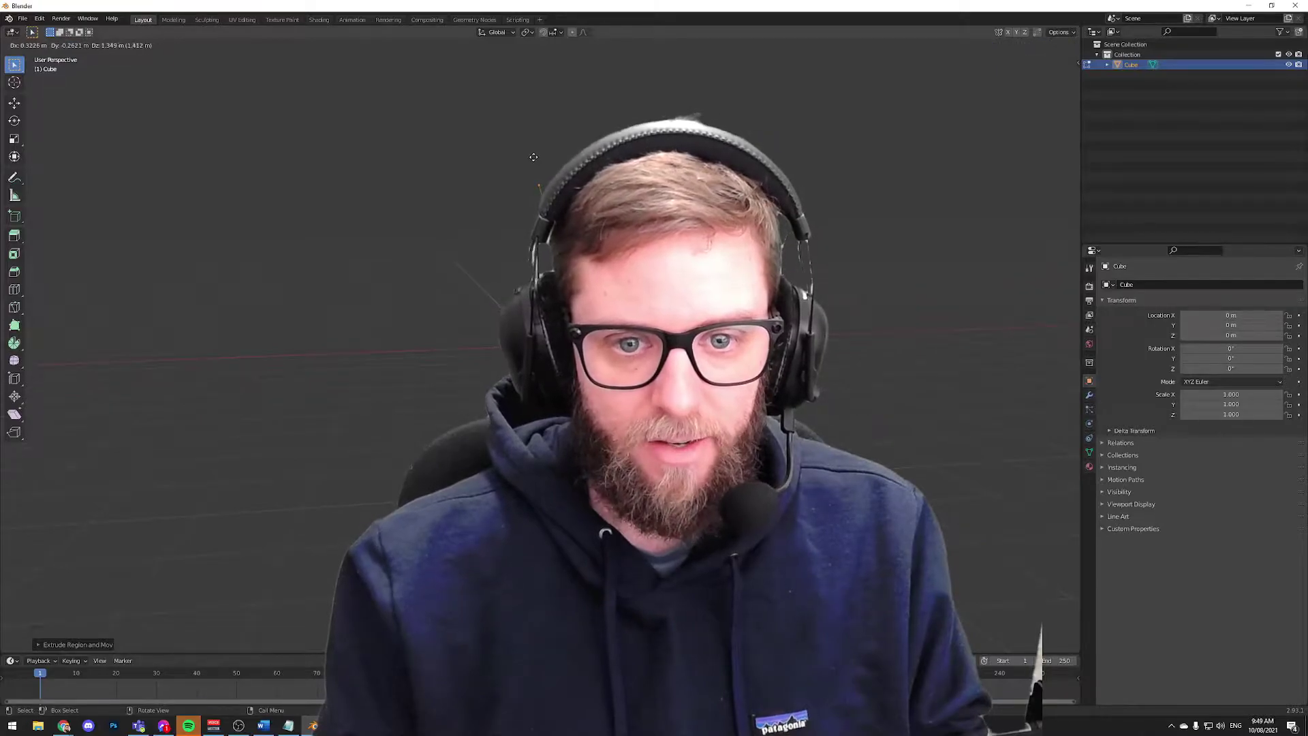
click(565, 129)
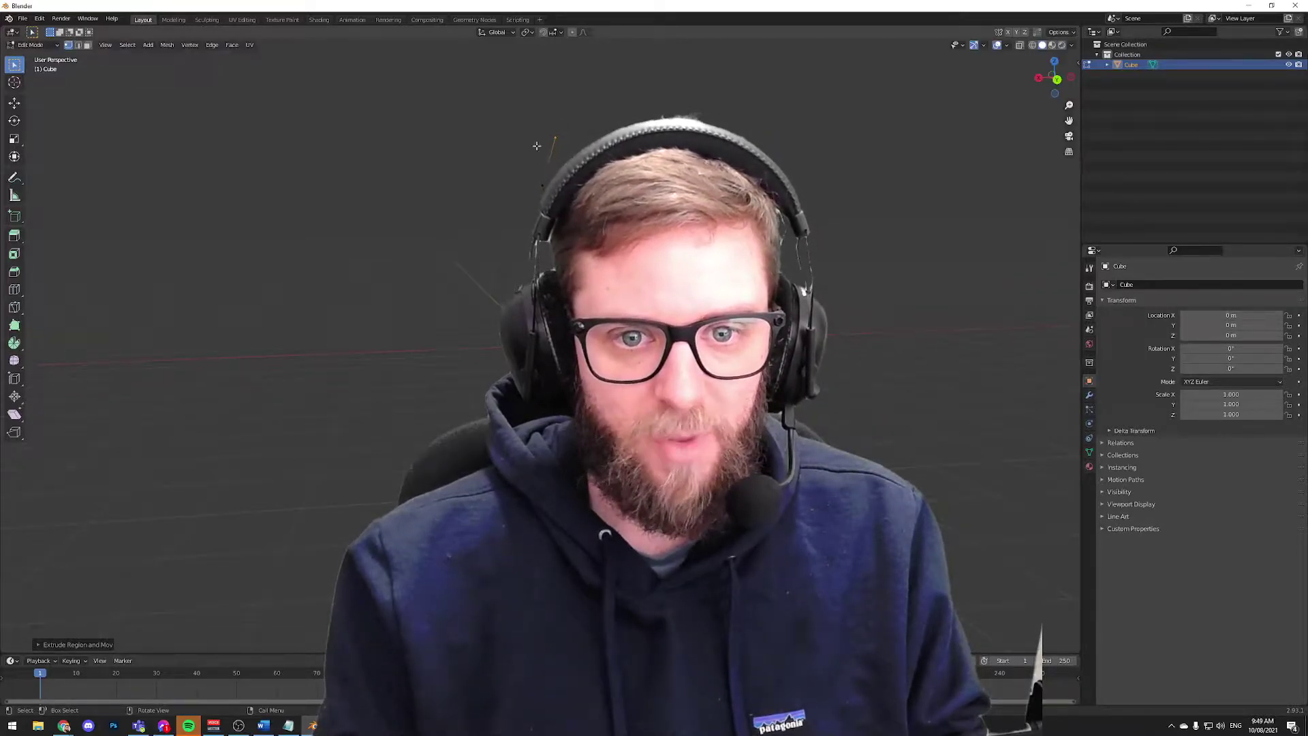
mouse_move(566, 130)
middle_down()
mouse_move(571, 150)
mouse_move(514, 157)
mouse_move(716, 158)
mouse_move(667, 171)
middle_up()
key(e)
click(578, 82)
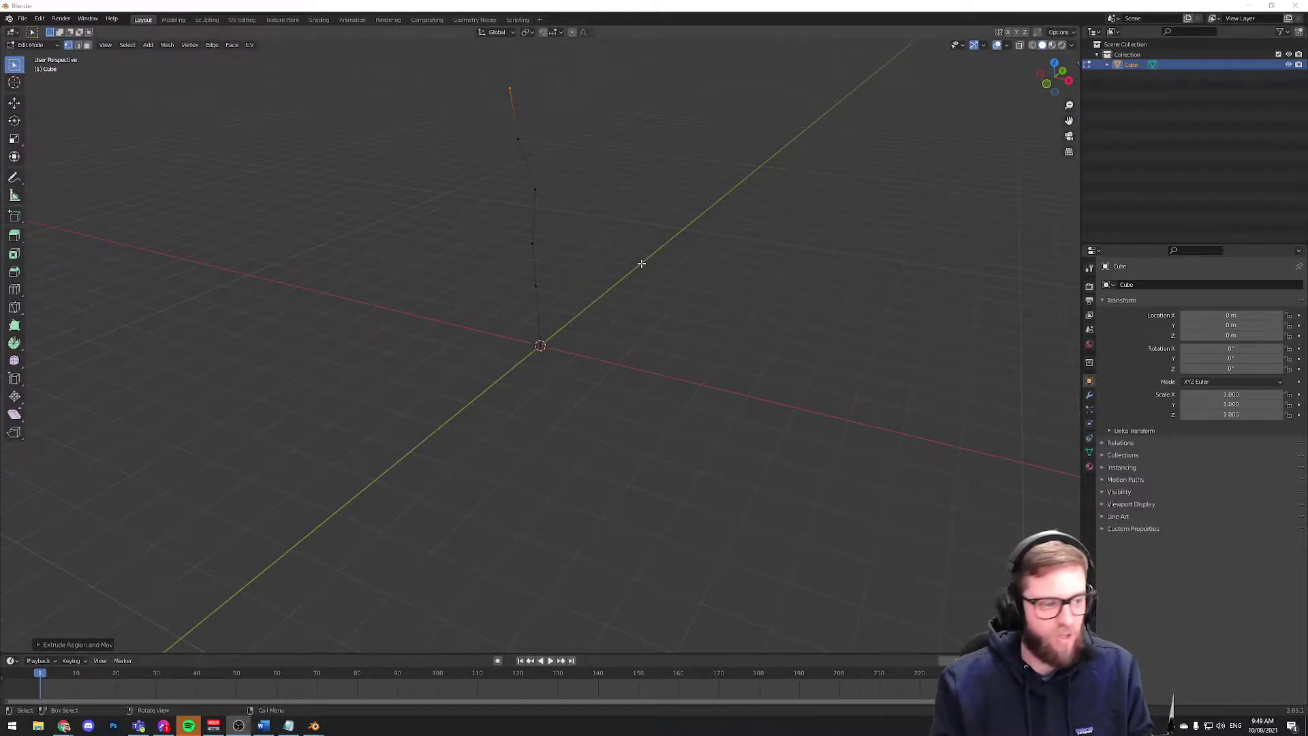
- Start the first branch by adding a connected vertex and moving it into place
middle_drag(512, 287, 552, 283)
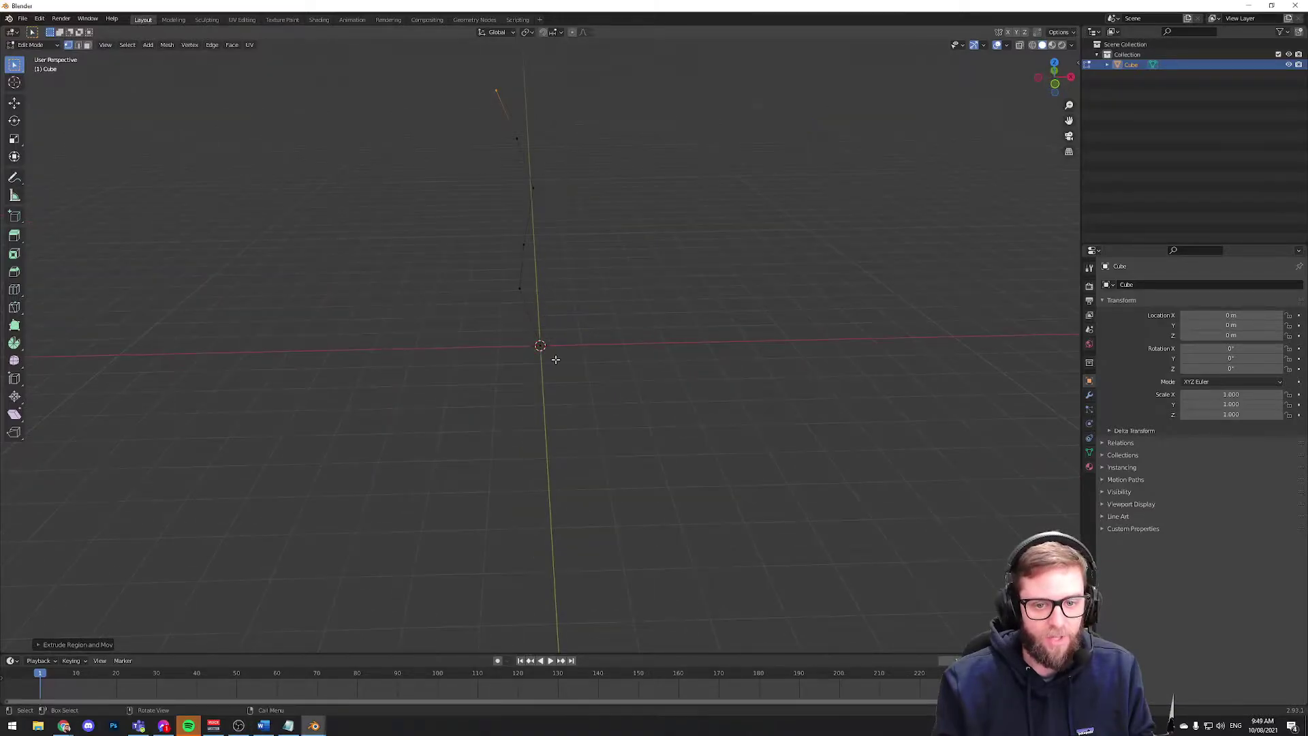
right_click(482, 320)
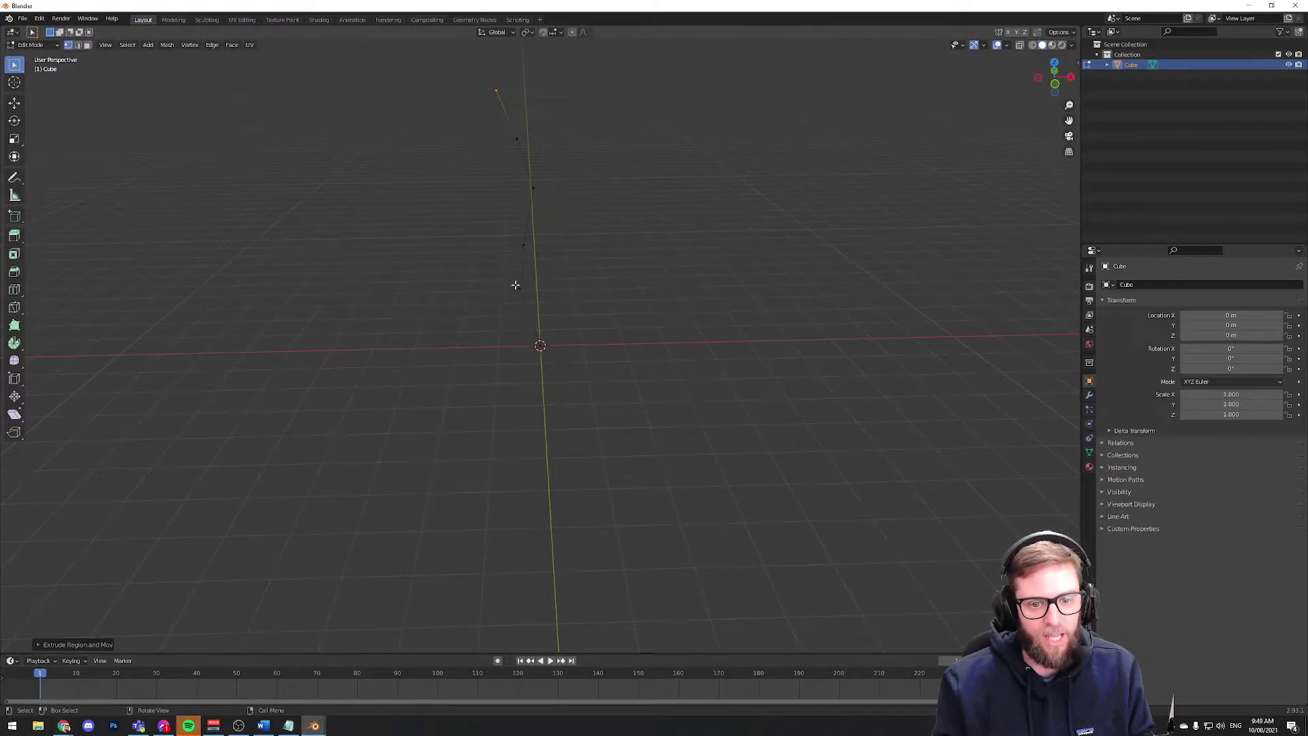
middle_drag(516, 284, 531, 282)
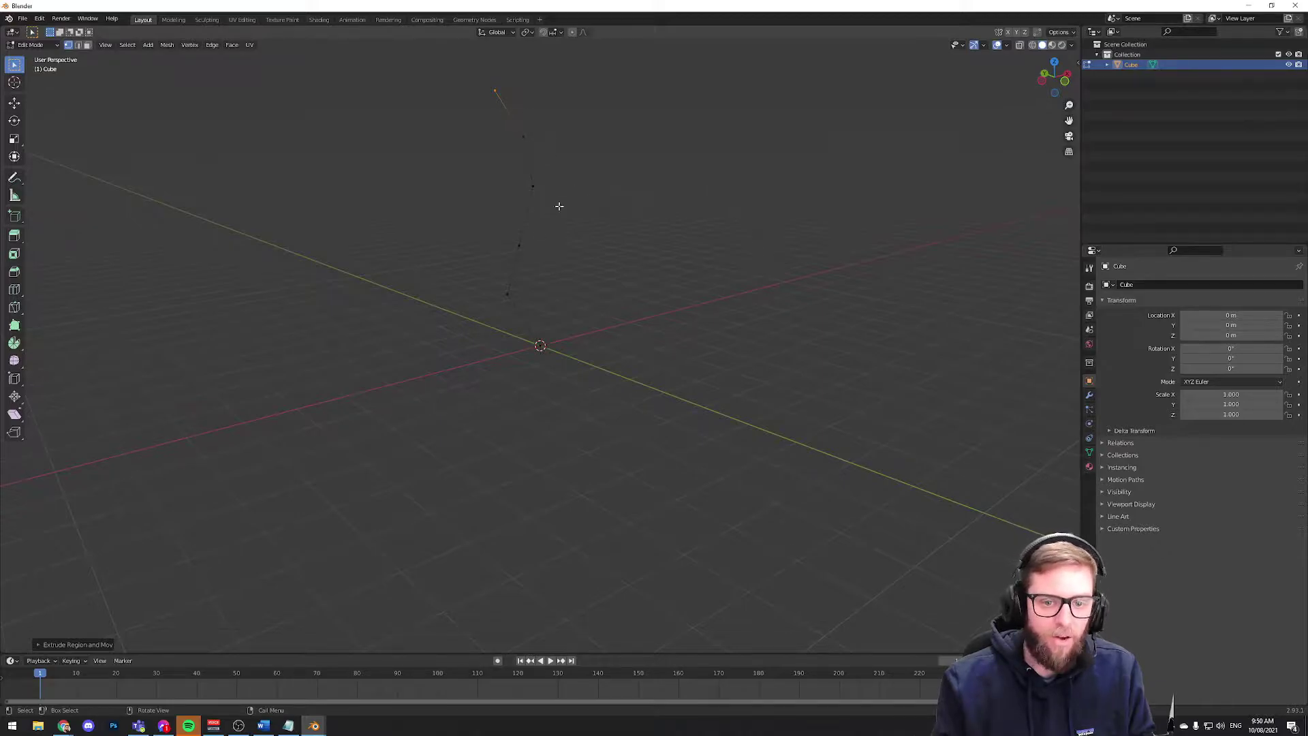
middle_drag(578, 204, 582, 205)
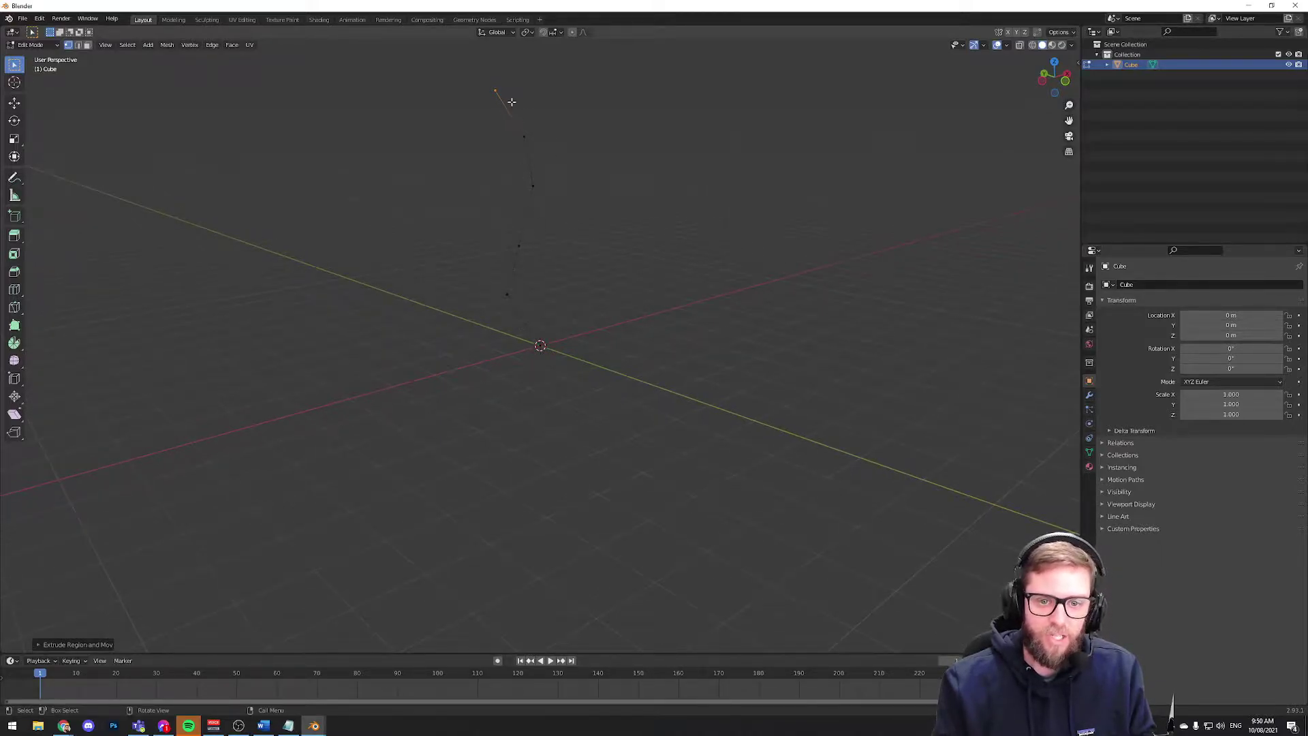
ctrl+right_click(519, 240)
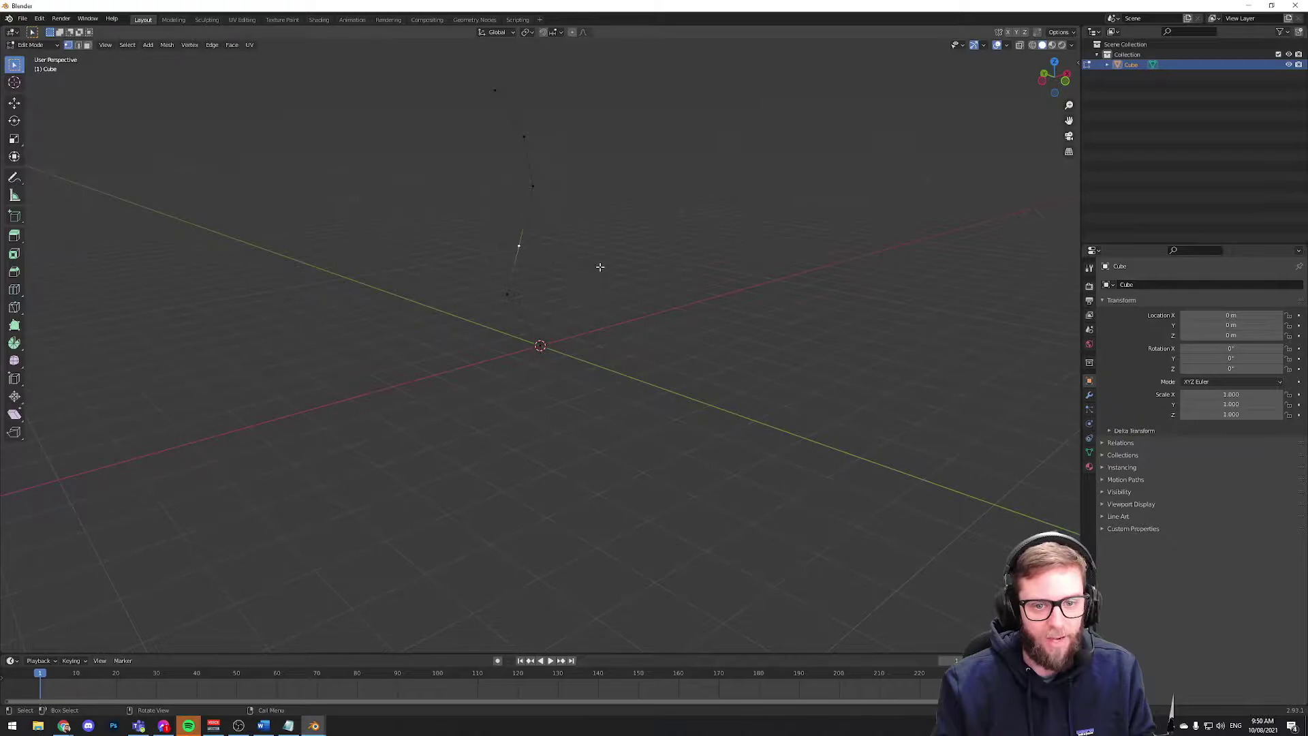
middle_drag(589, 264, 523, 245)
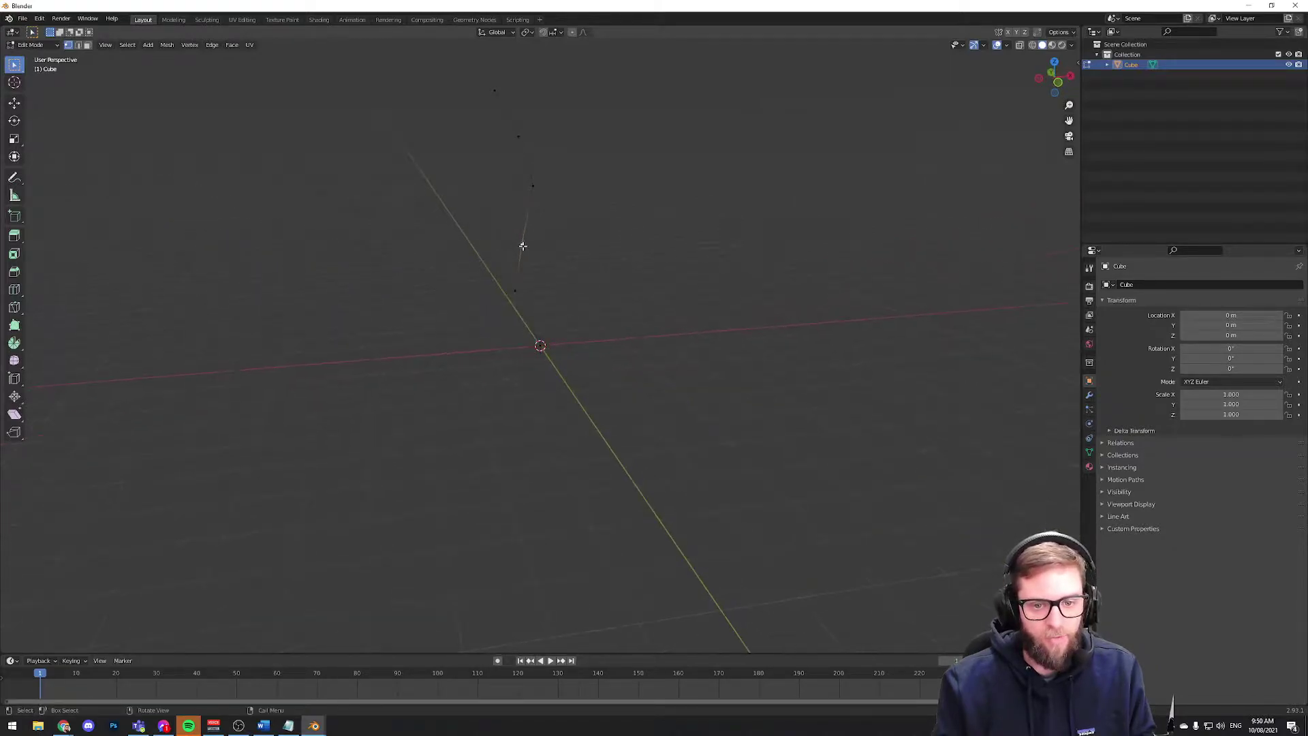
key(g)
click(476, 217)
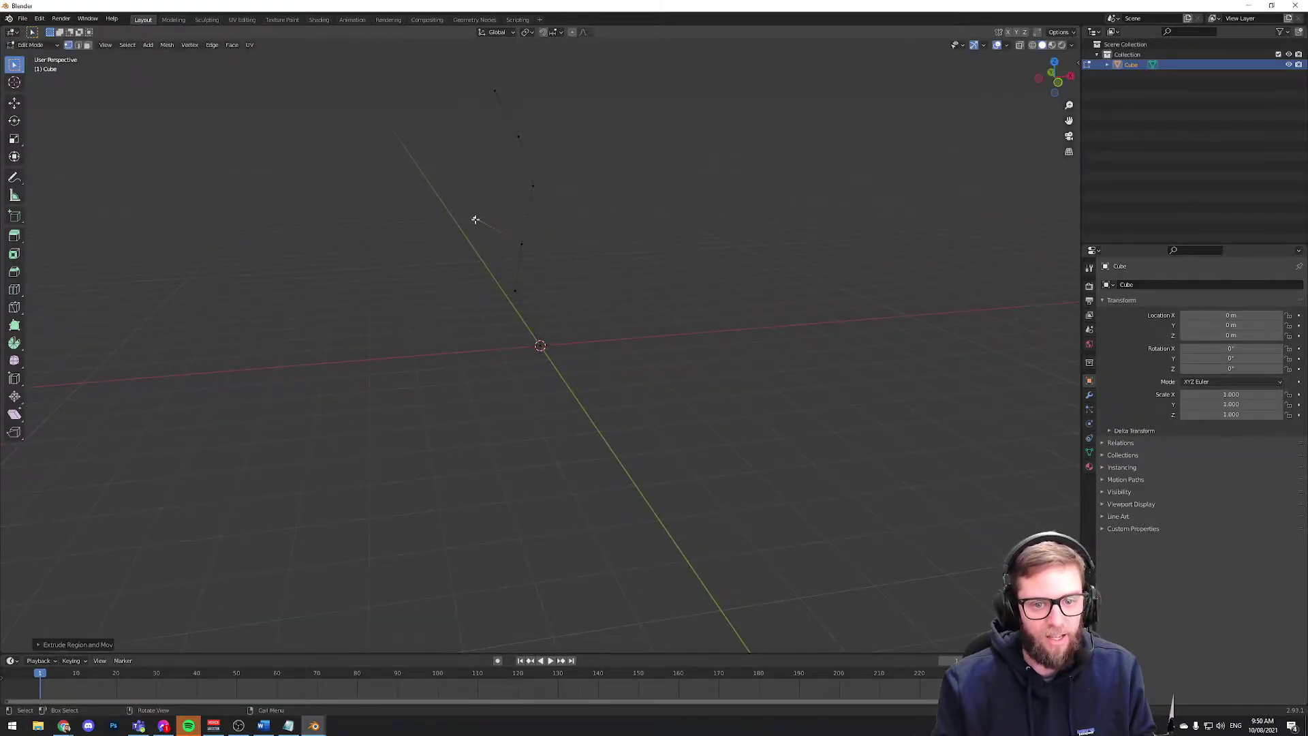
- Lengthen the first branch with four more extruded vertices from its tip
key(e)
click(472, 172)
middle_drag(472, 172, 536, 166)
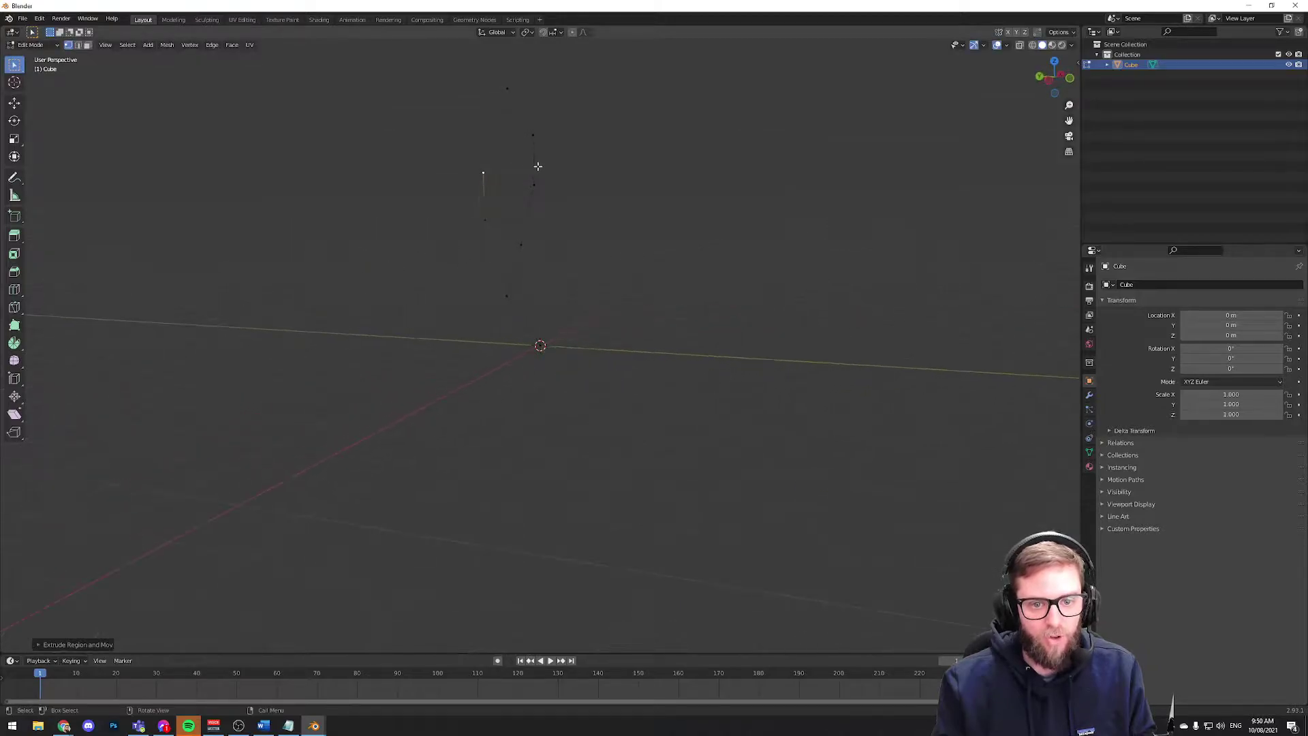
key(e)
click(509, 120)
middle_drag(493, 128, 618, 136)
key(e)
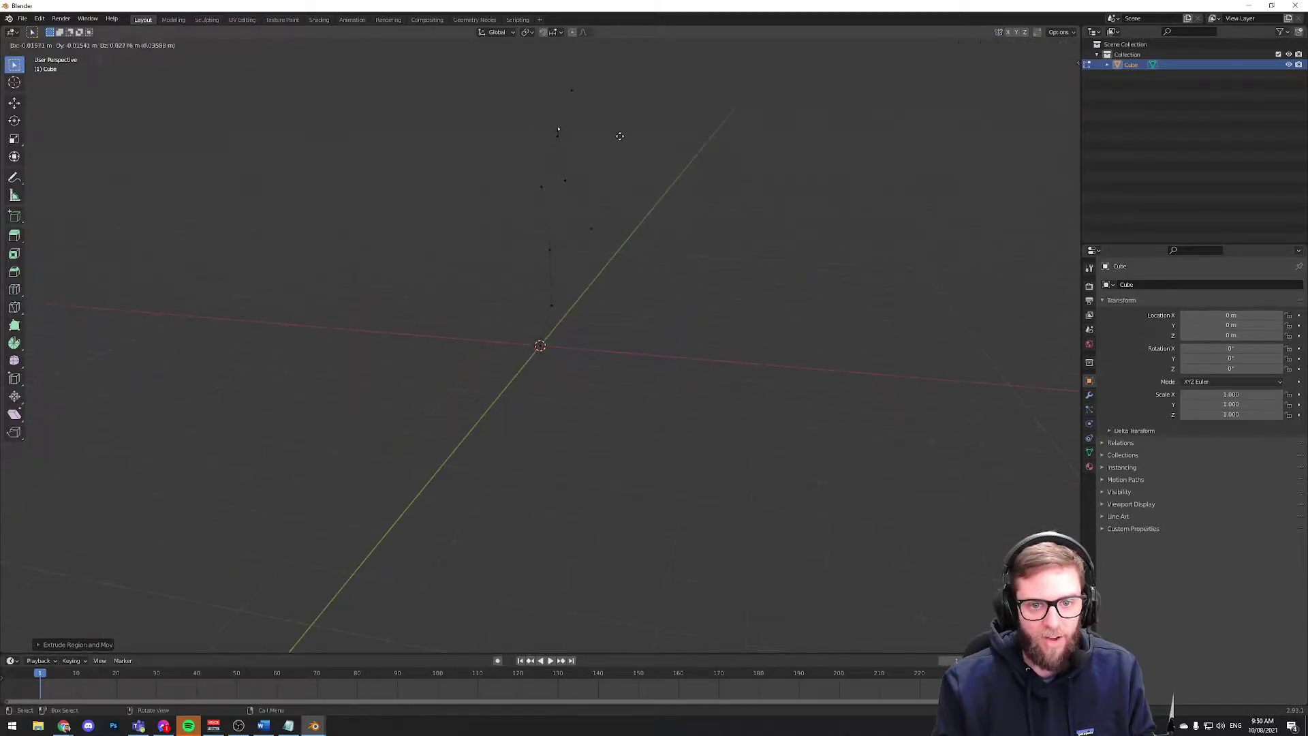
click(664, 107)
middle_drag(701, 195, 569, 216)
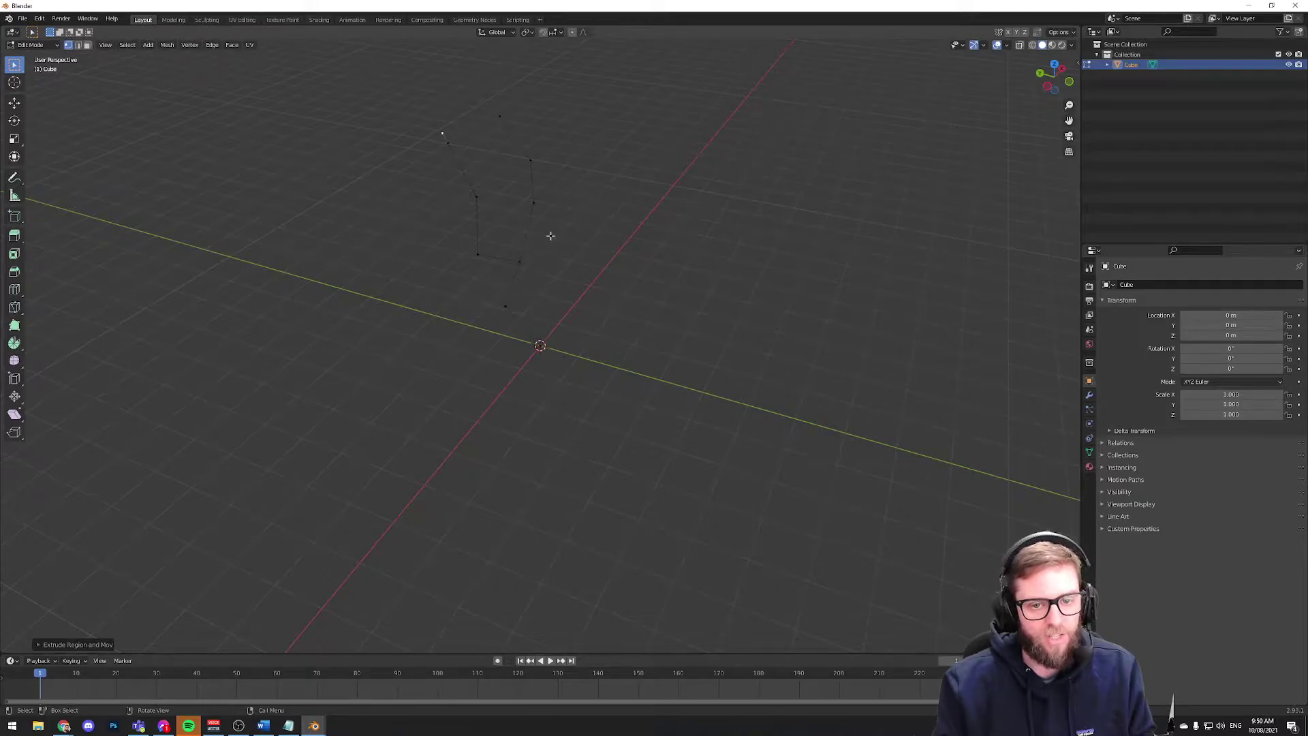
middle_drag(626, 271, 571, 255)
key(e)
click(530, 249)
- Grow a two-segment side branch from a lower vertex, cancelling one stray extrusion
click(532, 272)
key(e)
click(577, 269)
key(e)
click(573, 202)
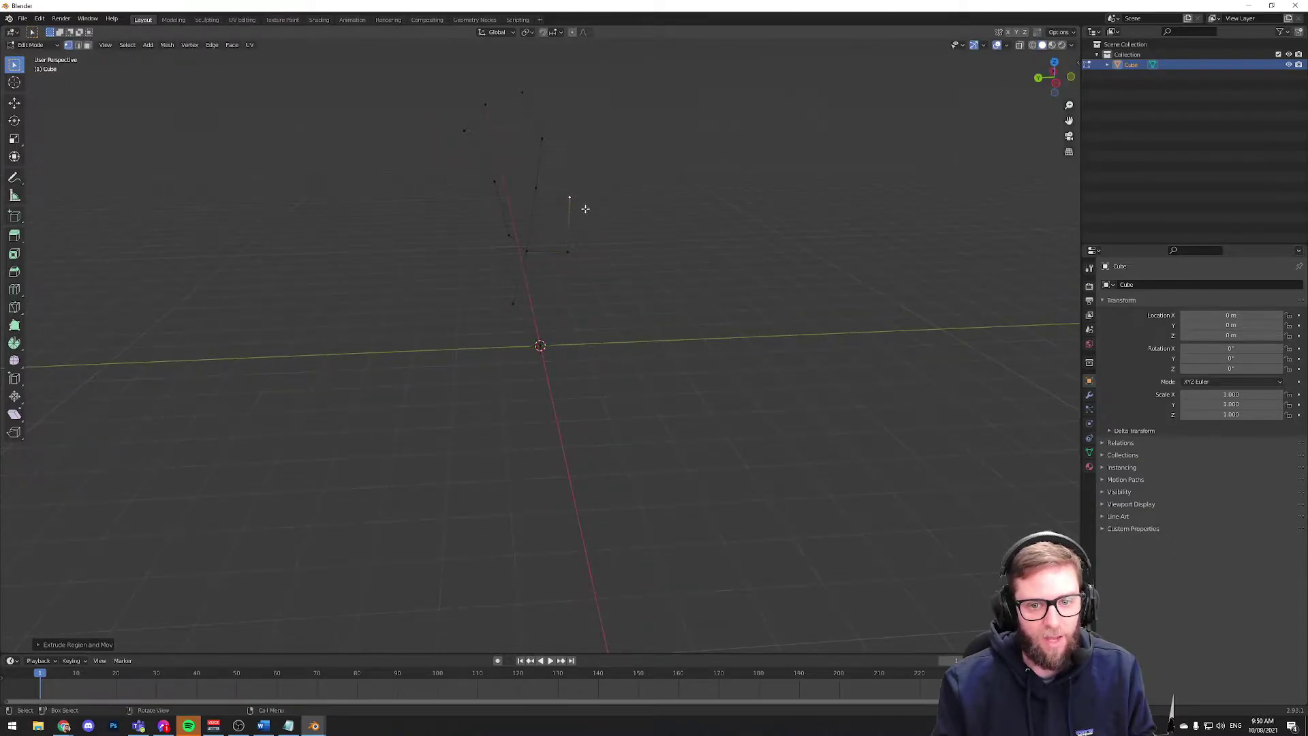
key(e)
right_click(637, 204)
middle_drag(637, 204, 571, 202)
- Extend that side branch up and to the left with three more extrusions
key(e)
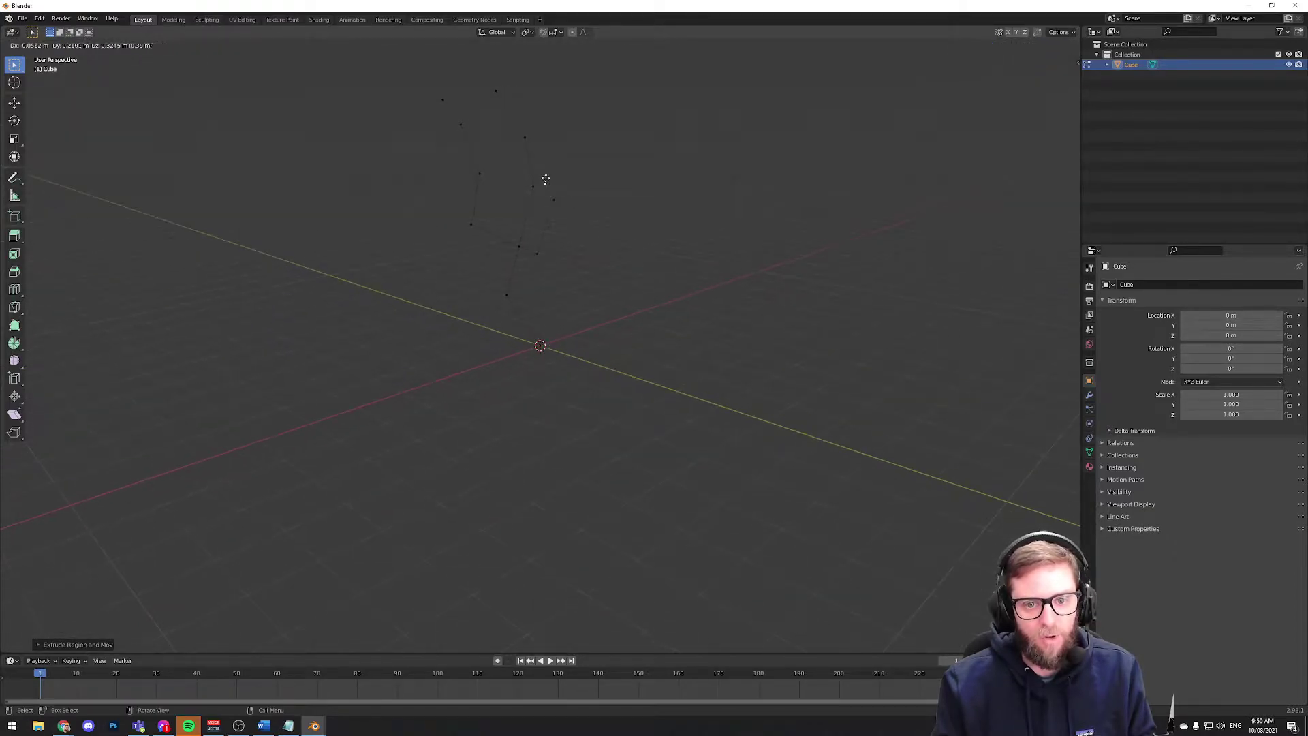
click(538, 149)
key(e)
click(564, 117)
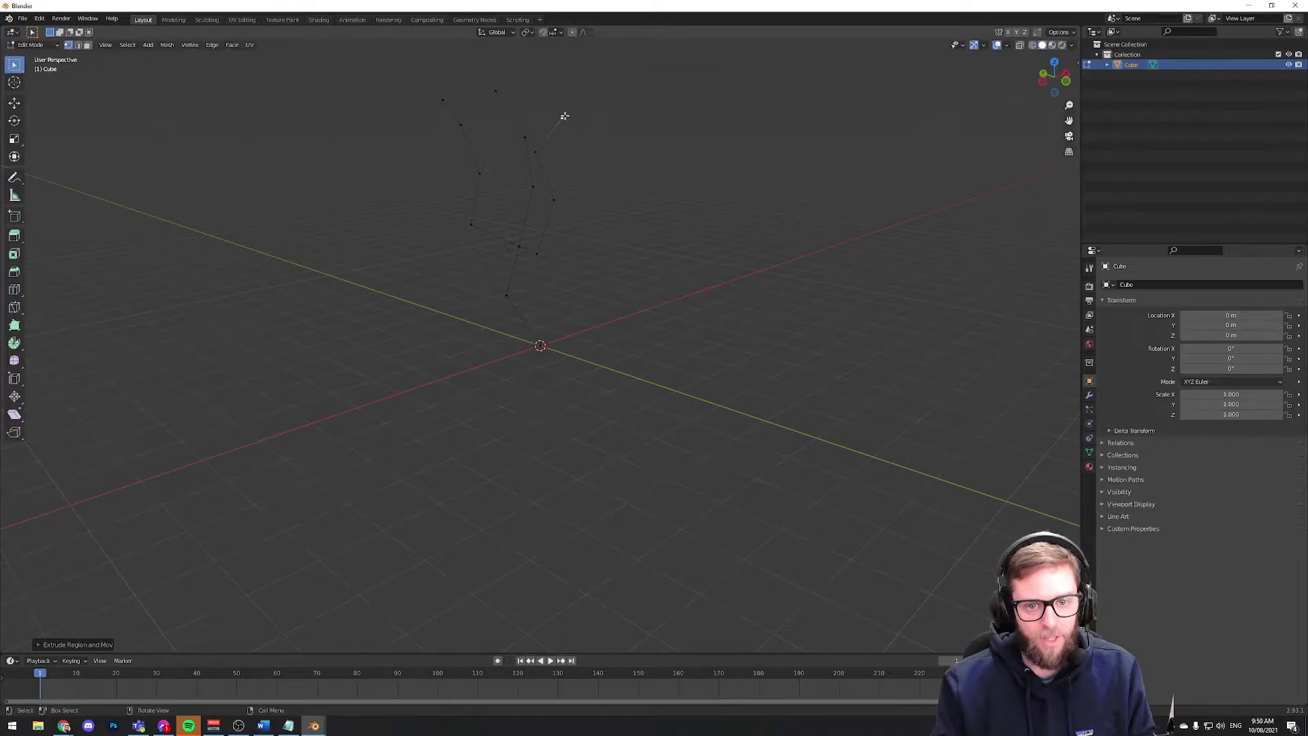
key(e)
click(556, 77)
middle_drag(611, 202, 646, 222)
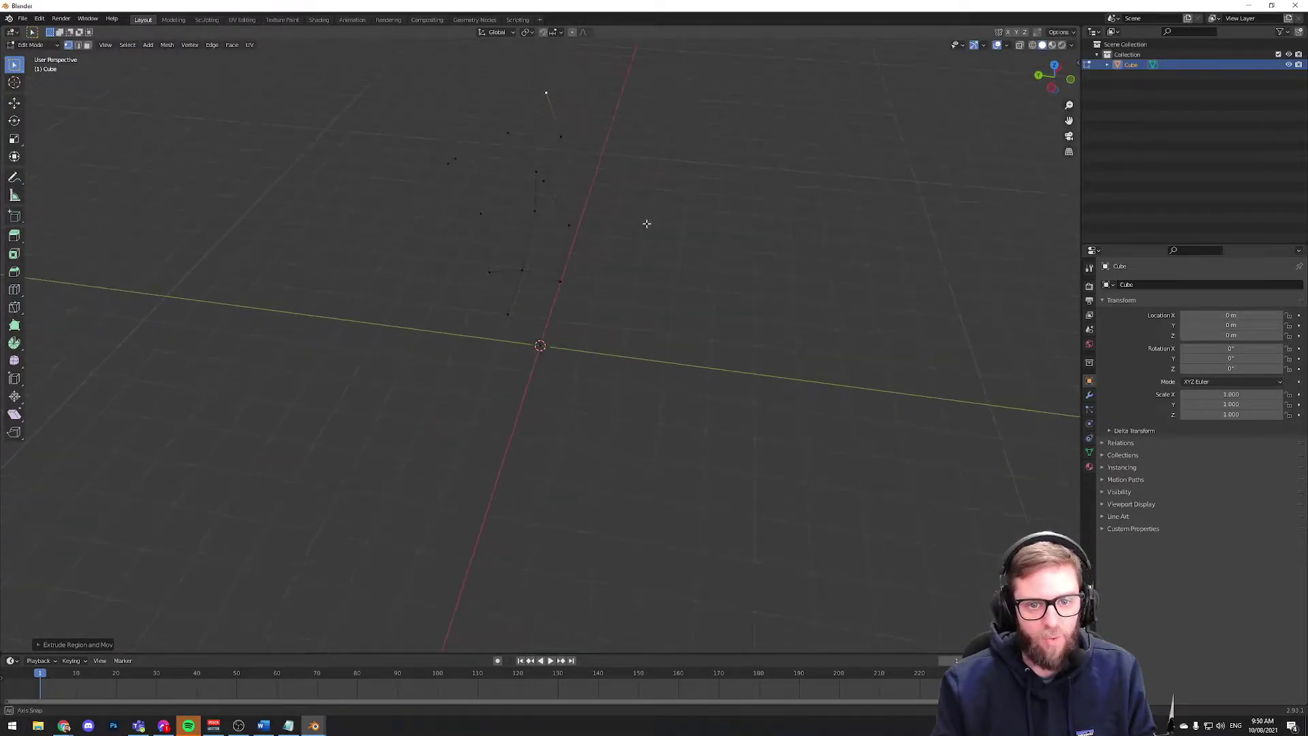
- Grow another two-segment branch upward from a mid-chain vertex
click(537, 172)
key(e)
click(577, 162)
key(e)
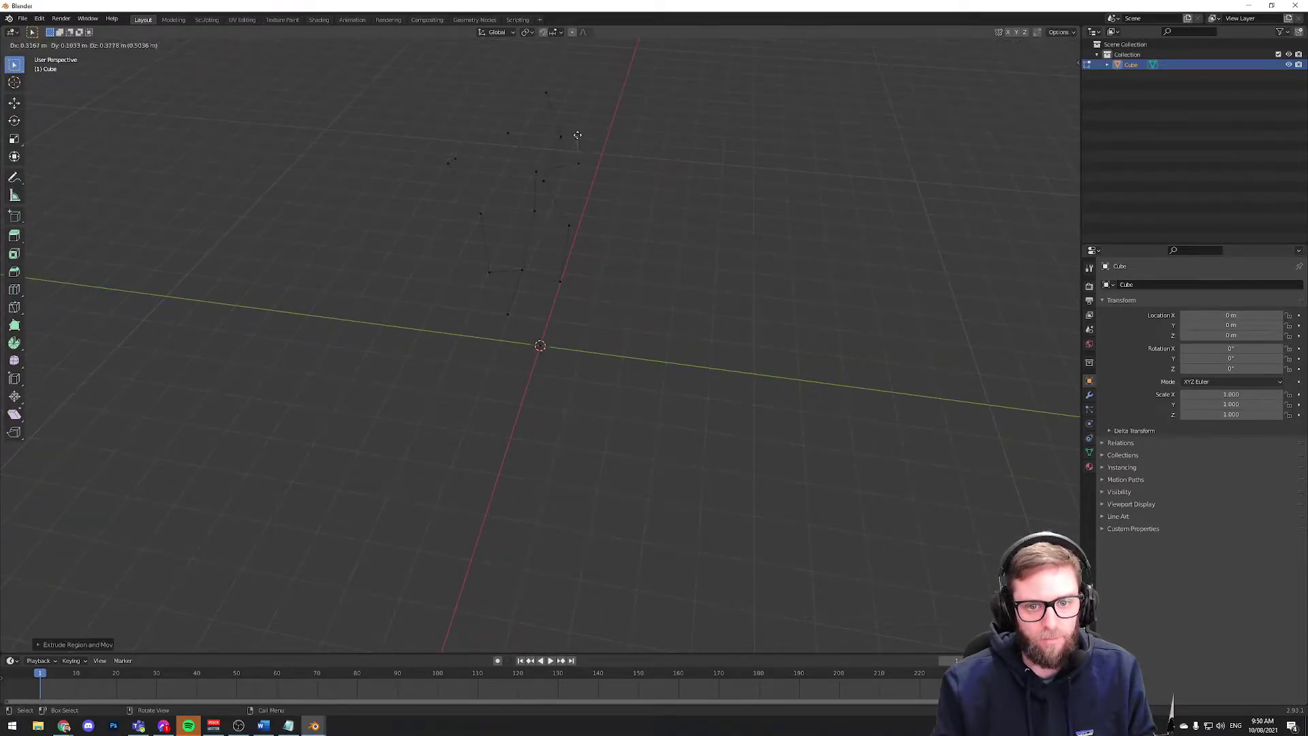
click(580, 123)
middle_drag(580, 123, 561, 180)
- In a straight-on view, move several branch vertices sideways along the X and Y axes
key(shift+space)
key(g)
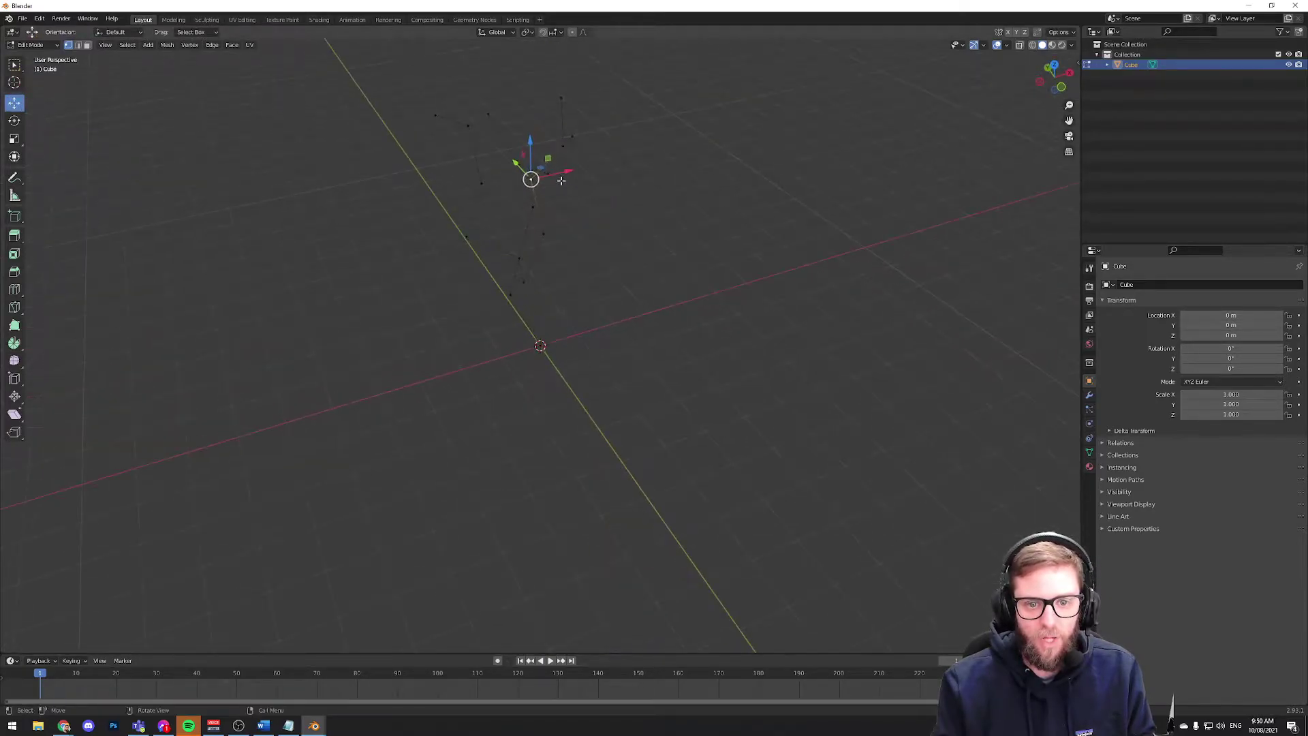
drag(517, 167, 545, 179)
click(548, 174)
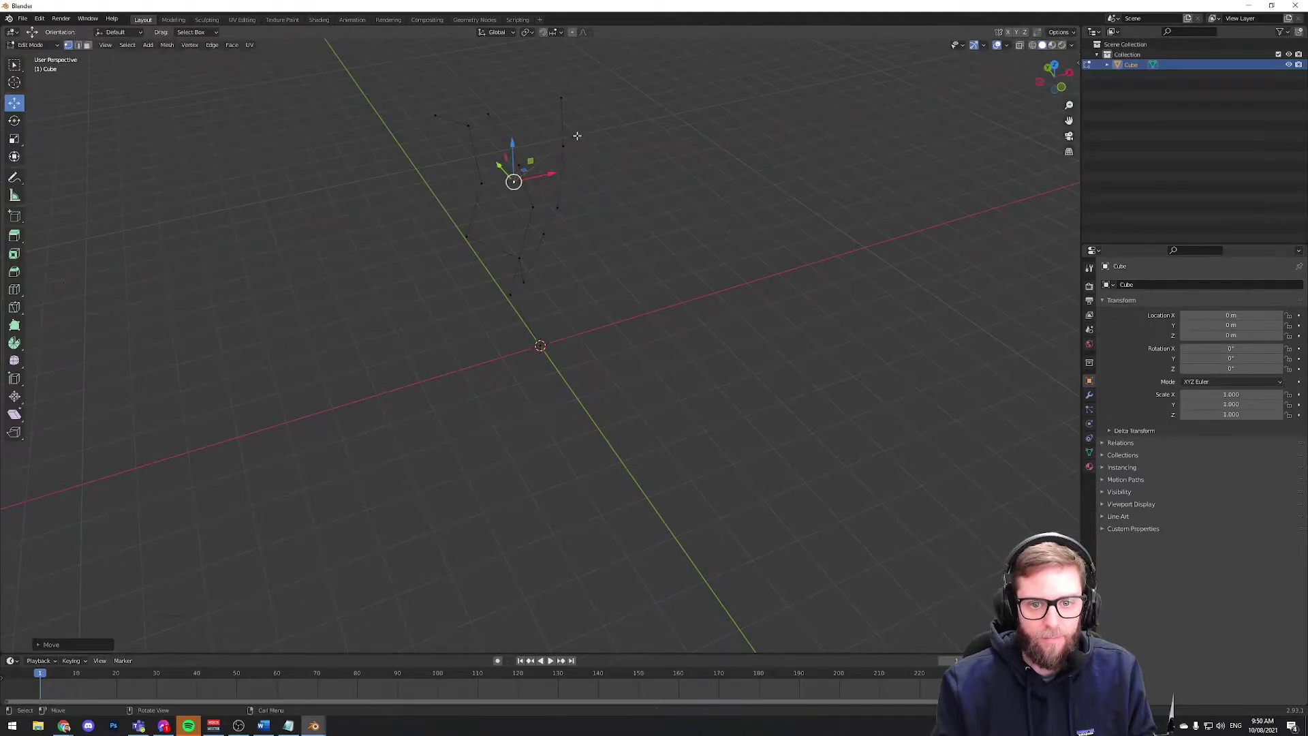
click(573, 136)
drag(604, 134, 534, 150)
click(535, 150)
middle_drag(534, 150, 715, 245)
click(565, 140)
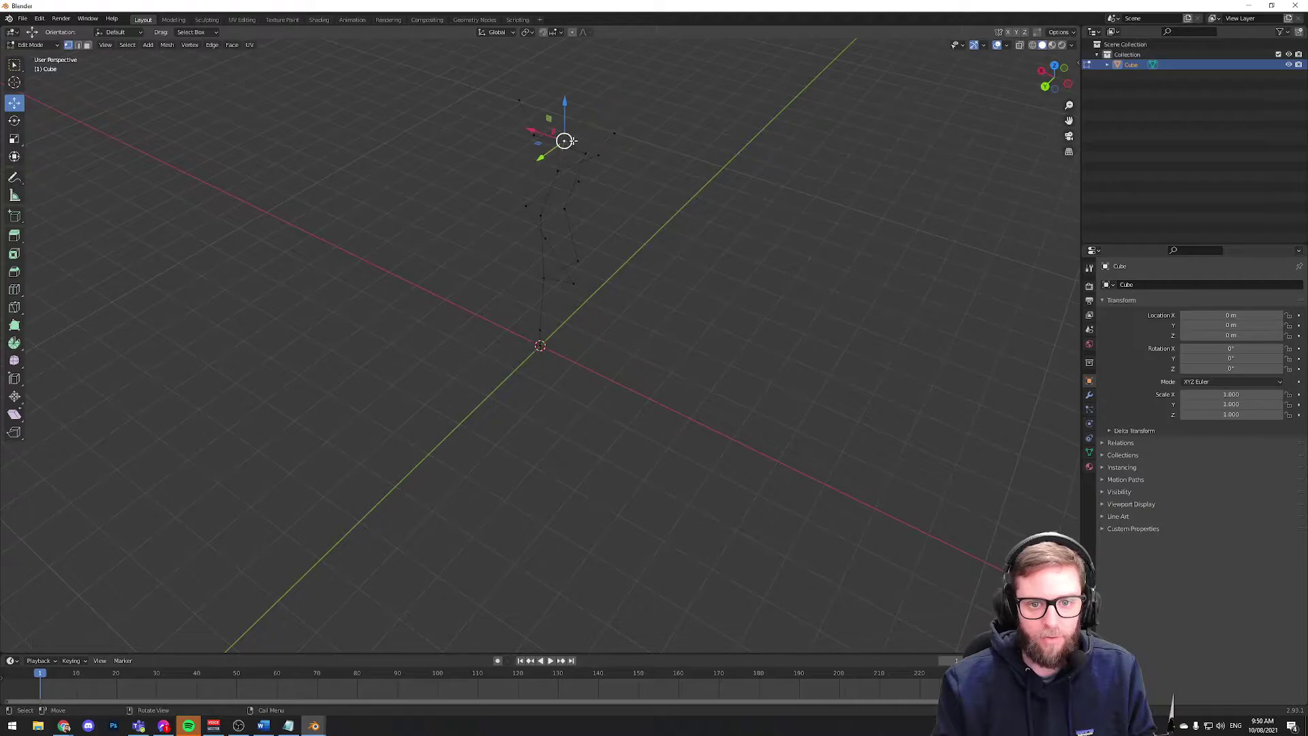
drag(536, 131, 513, 160)
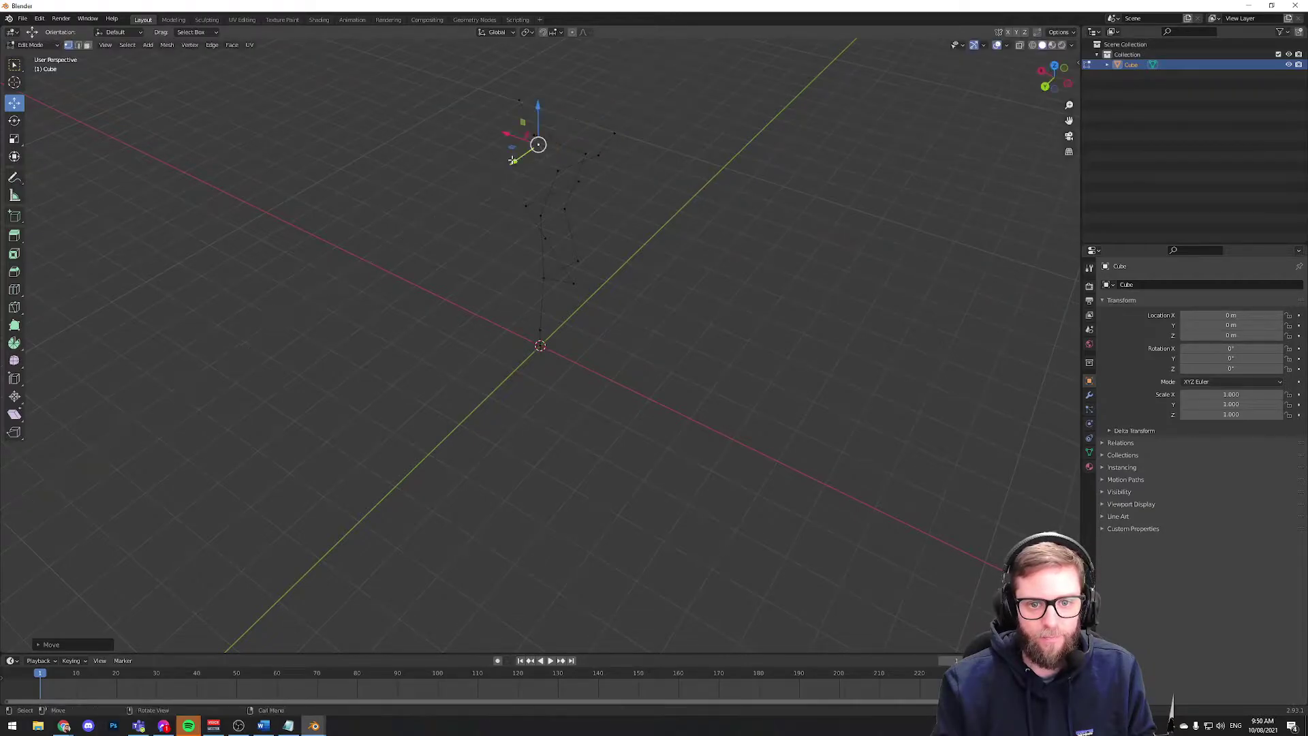
middle_drag(698, 261, 677, 259)
- Shift two more branch vertices along Y, raise one along Z, then select all vertices
click(528, 220)
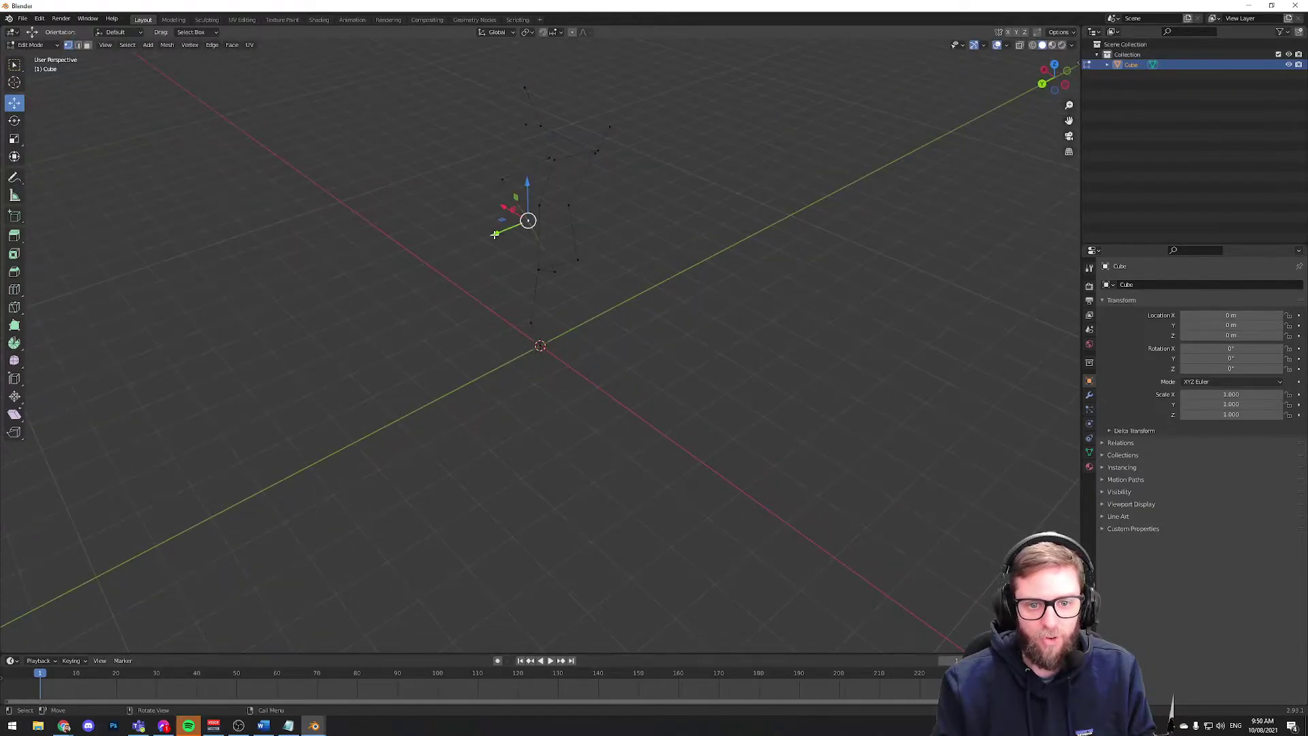
drag(495, 235, 477, 240)
middle_drag(648, 278, 579, 266)
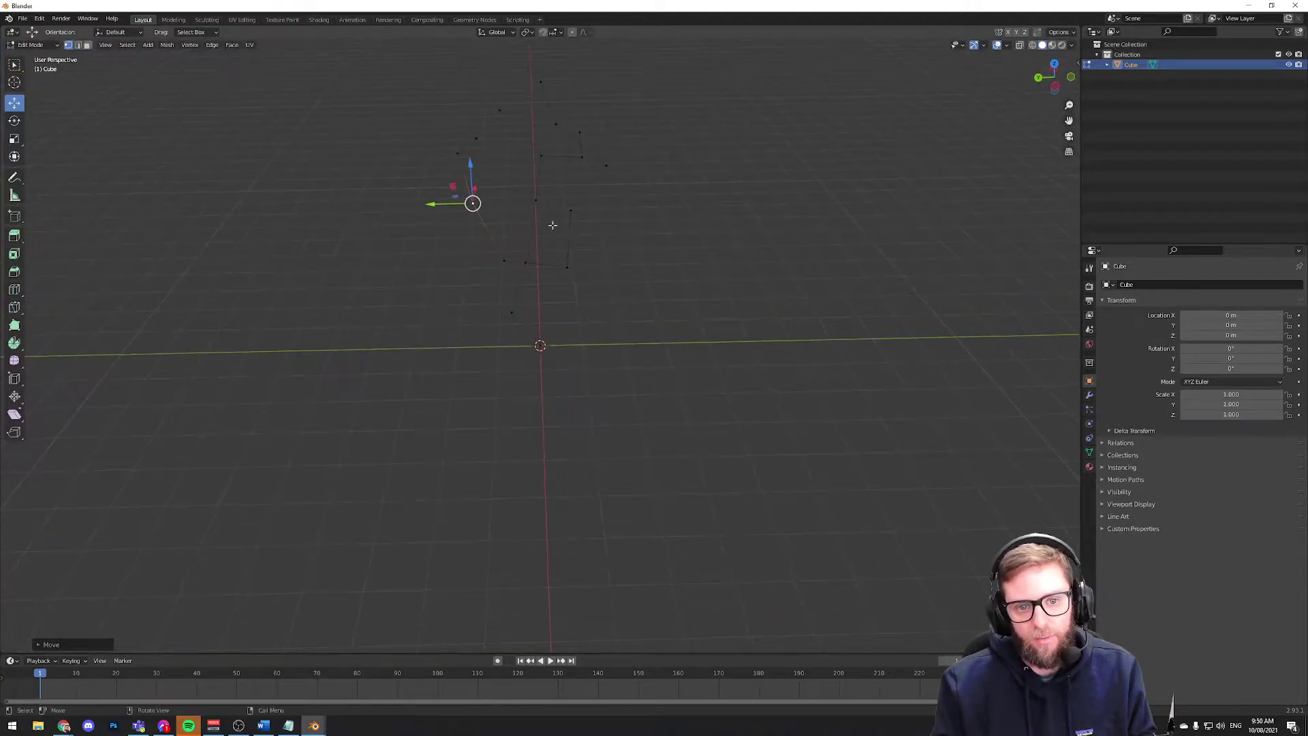
click(480, 138)
drag(441, 139, 436, 140)
middle_drag(651, 321, 573, 252)
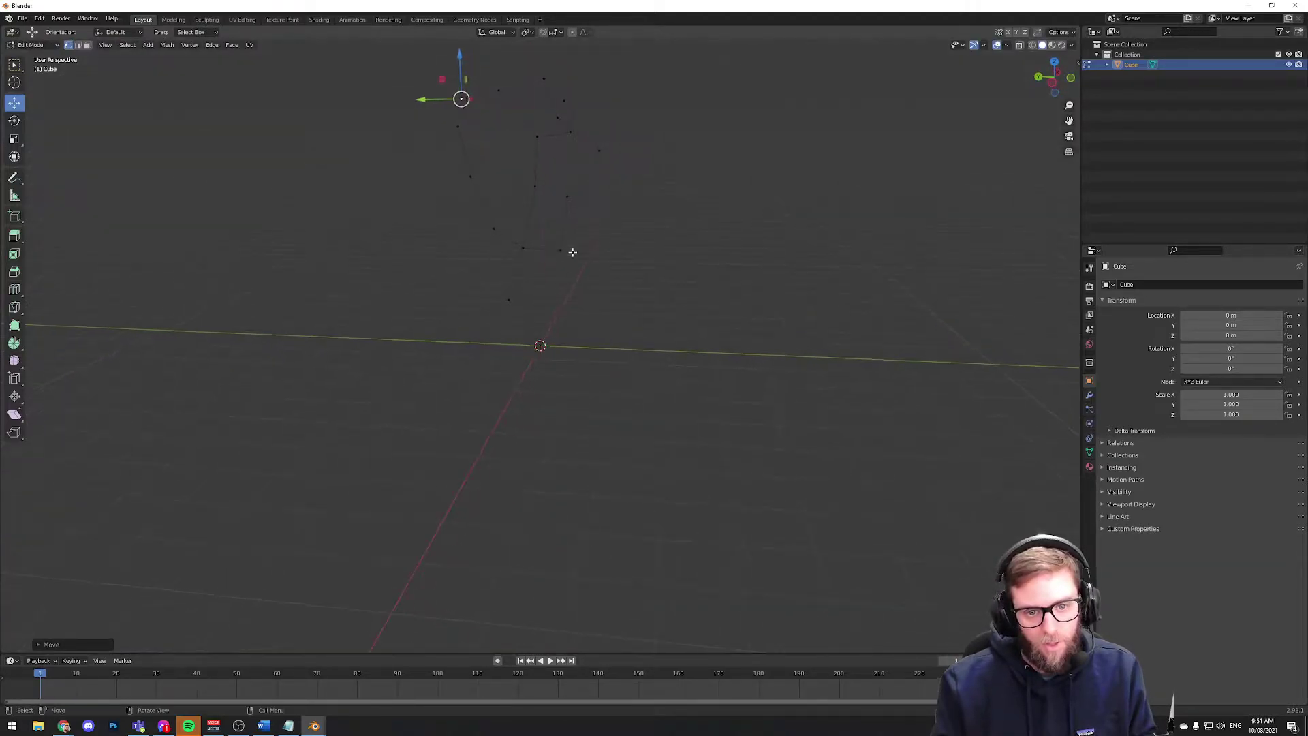
click(561, 251)
drag(561, 208, 561, 181)
middle_drag(659, 270, 619, 292)
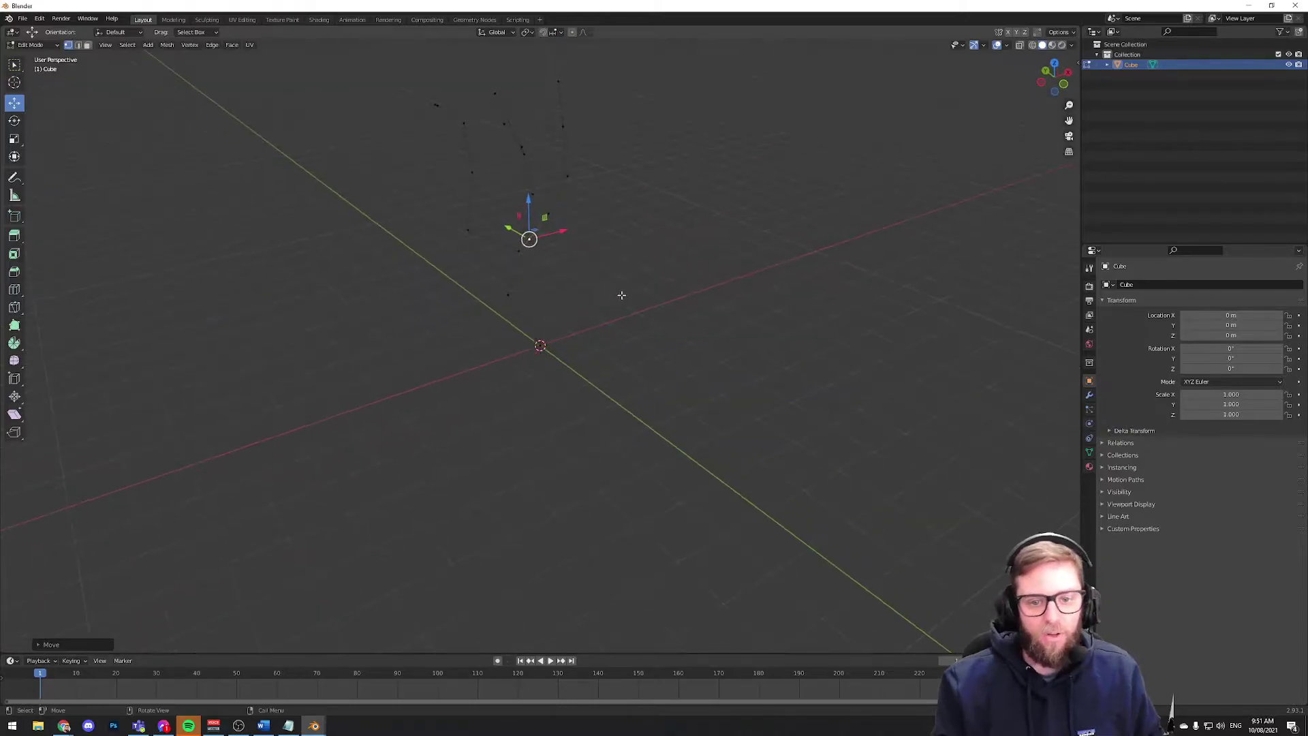
click(664, 316)
middle_drag(624, 256, 675, 267)
key(a)
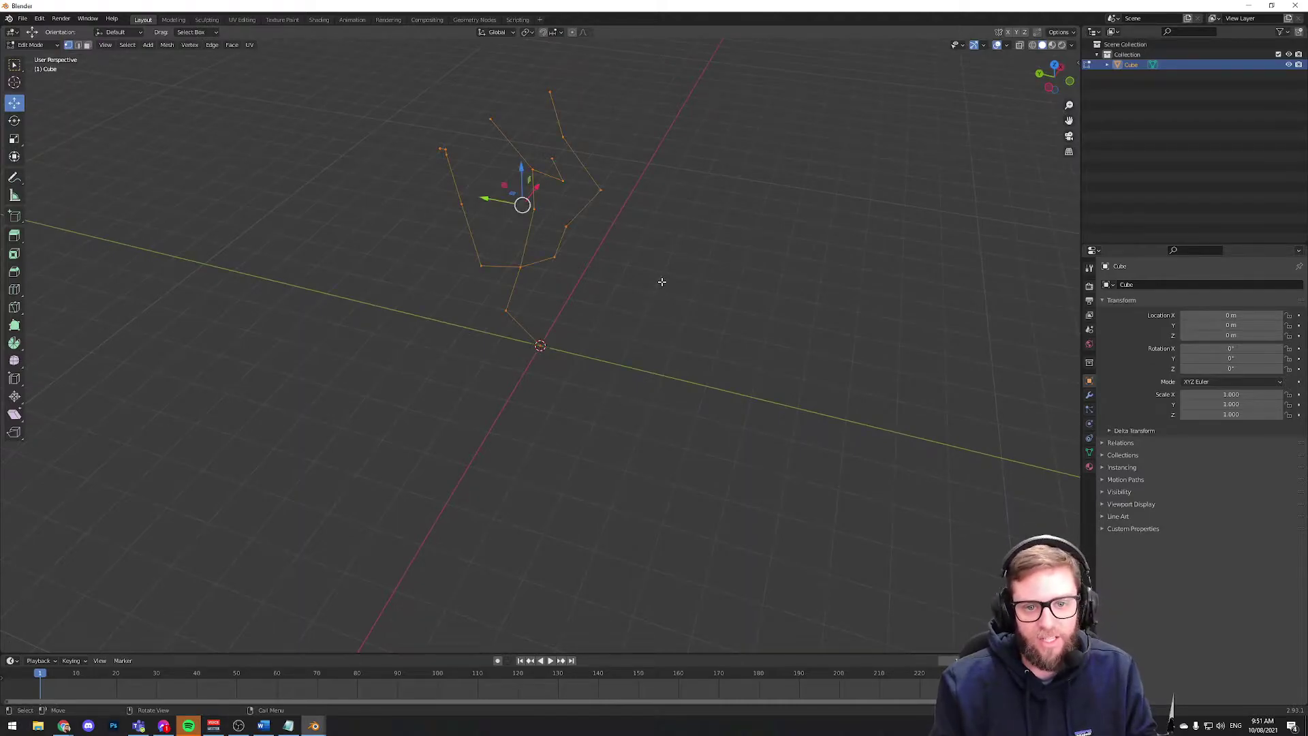
- Add a Skin modifier from the wrench tab so the trunk and branches get blocky volume
click(1090, 397)
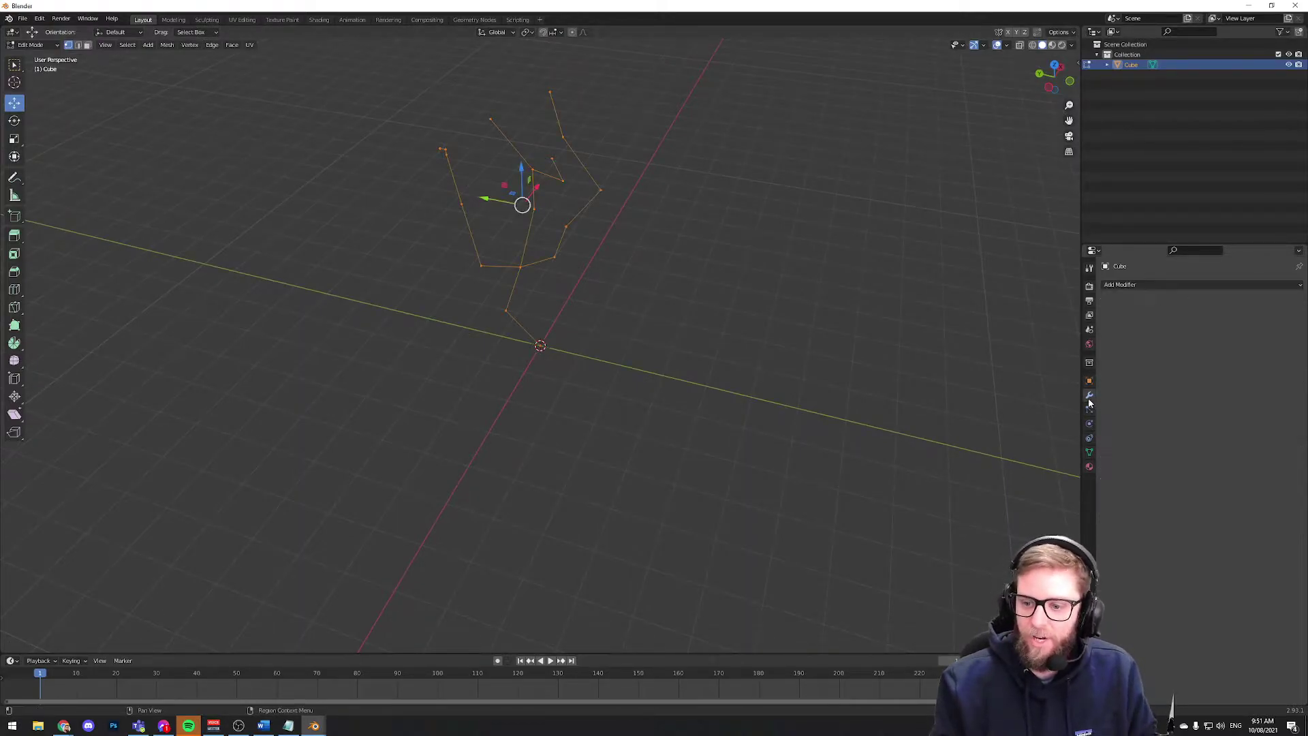
click(1158, 284)
click(1115, 444)
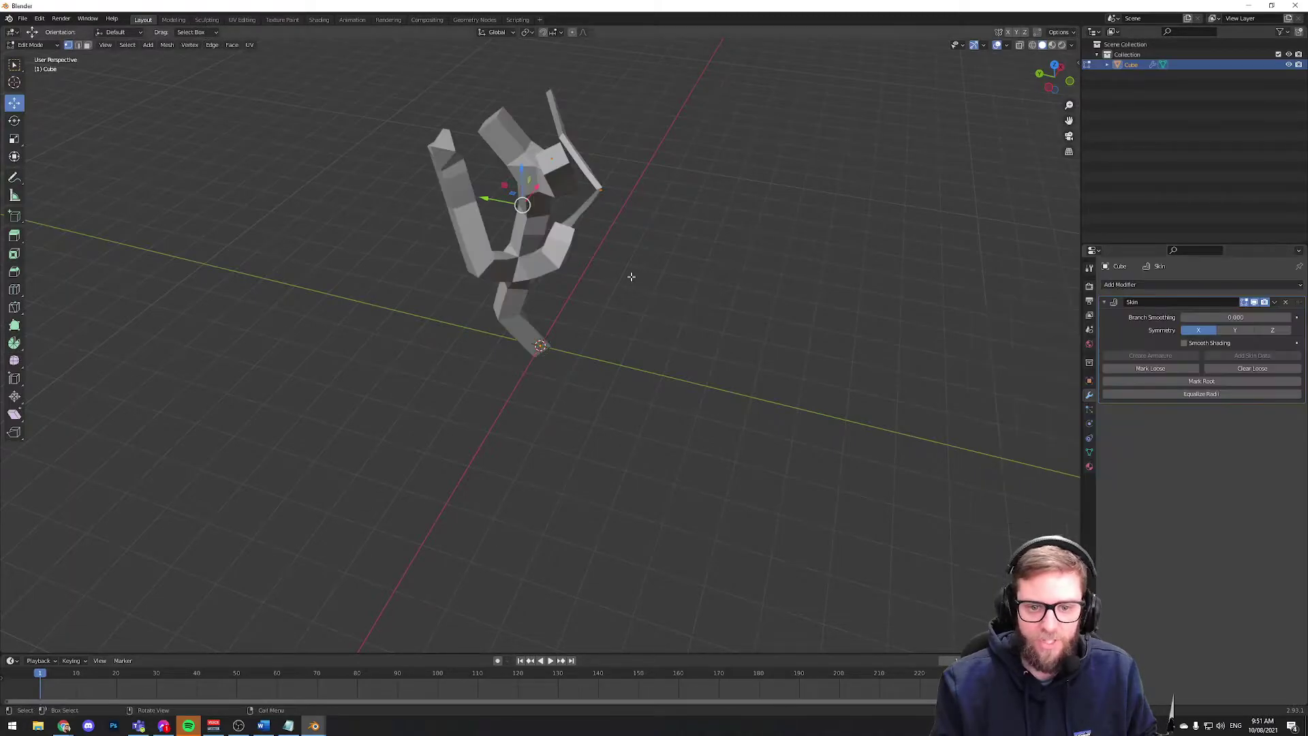
mouse_move(627, 274)
middle_down()
mouse_move(678, 257)
mouse_move(491, 280)
mouse_move(701, 260)
mouse_move(621, 291)
mouse_move(639, 270)
middle_up()
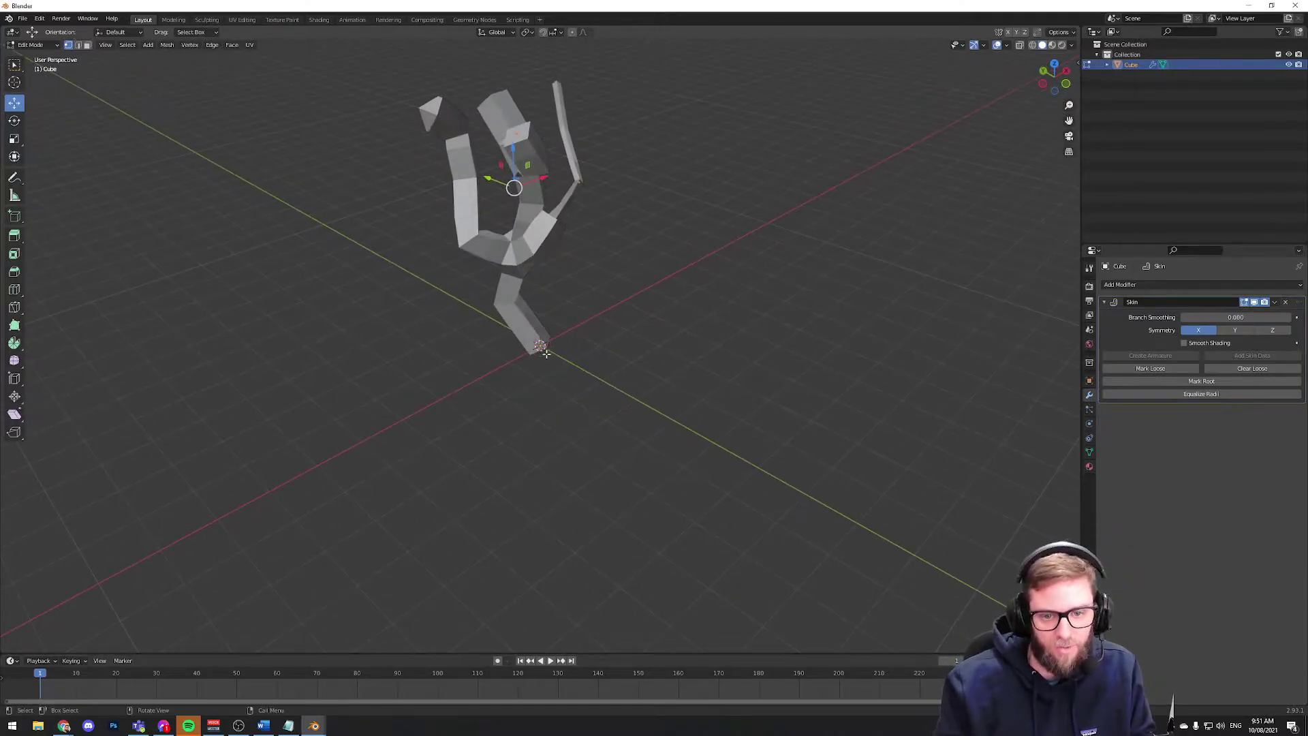
- Turn on X-ray and scale down the left branch's vertices to thin it
click(1020, 46)
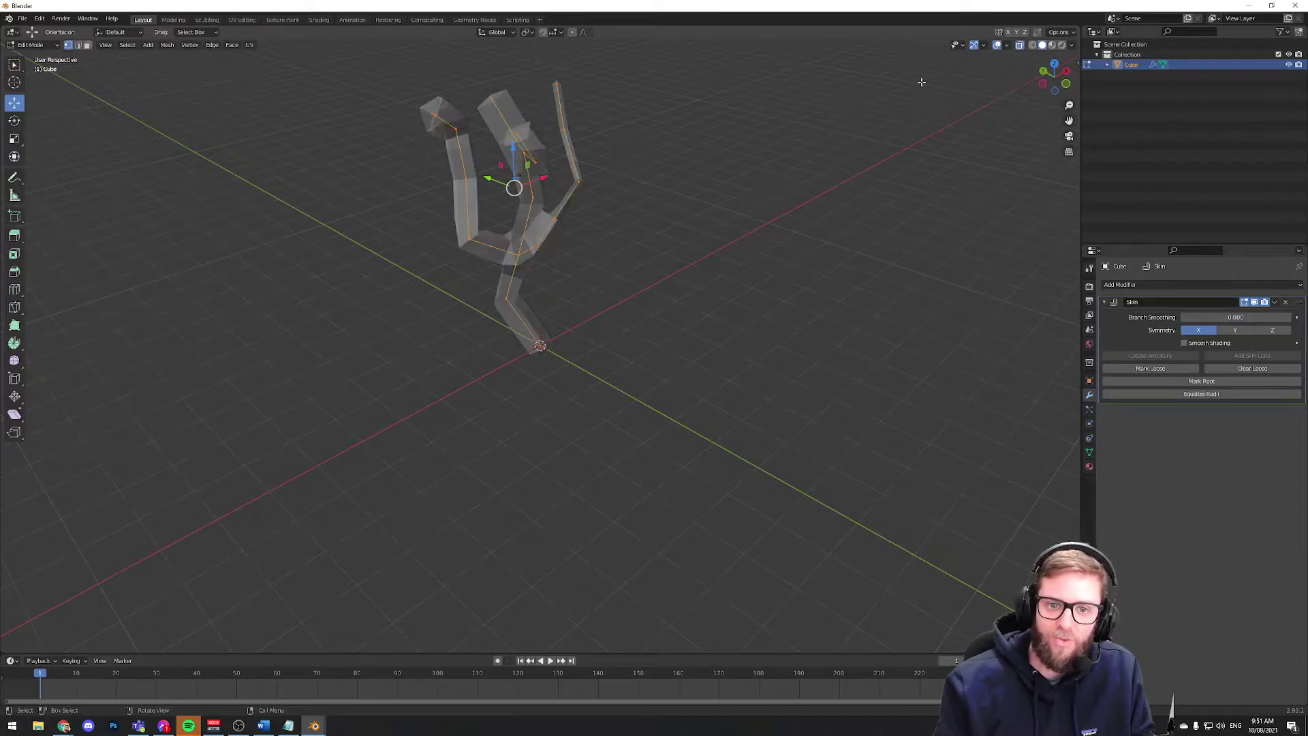
middle_drag(922, 79, 533, 168)
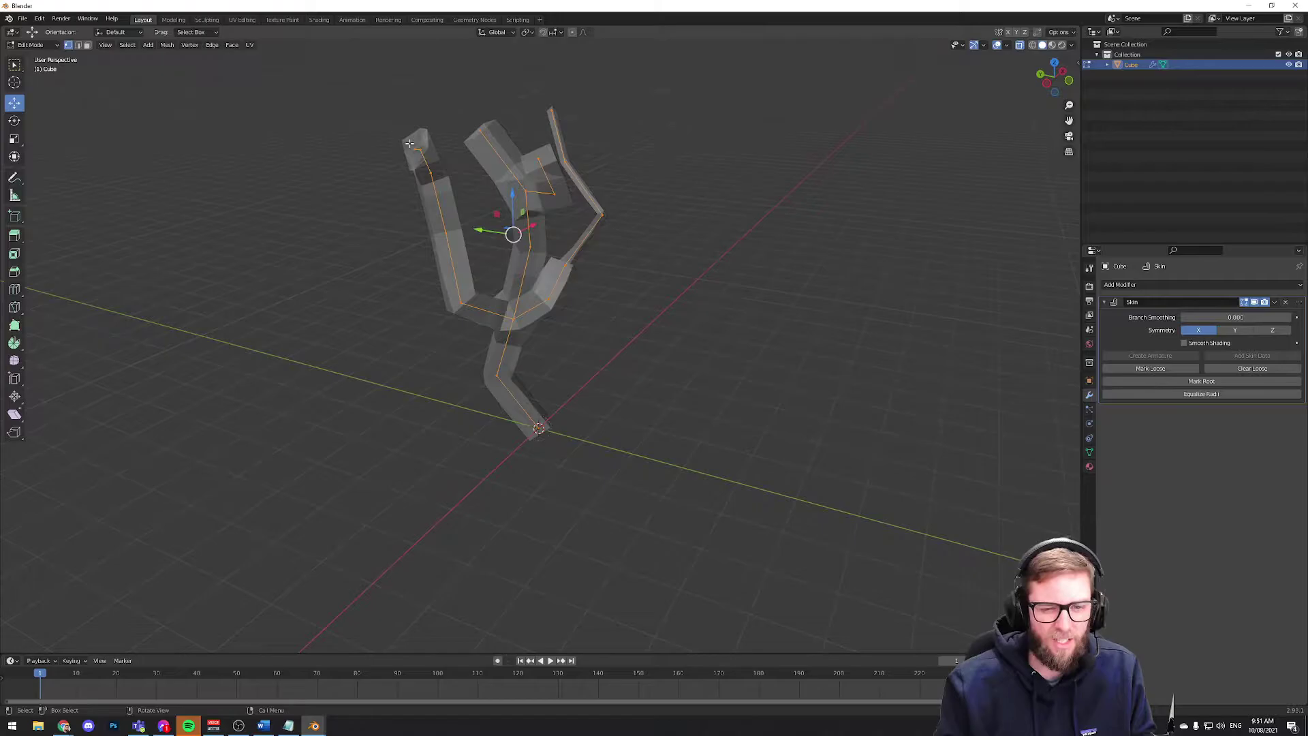
key(alt+a)
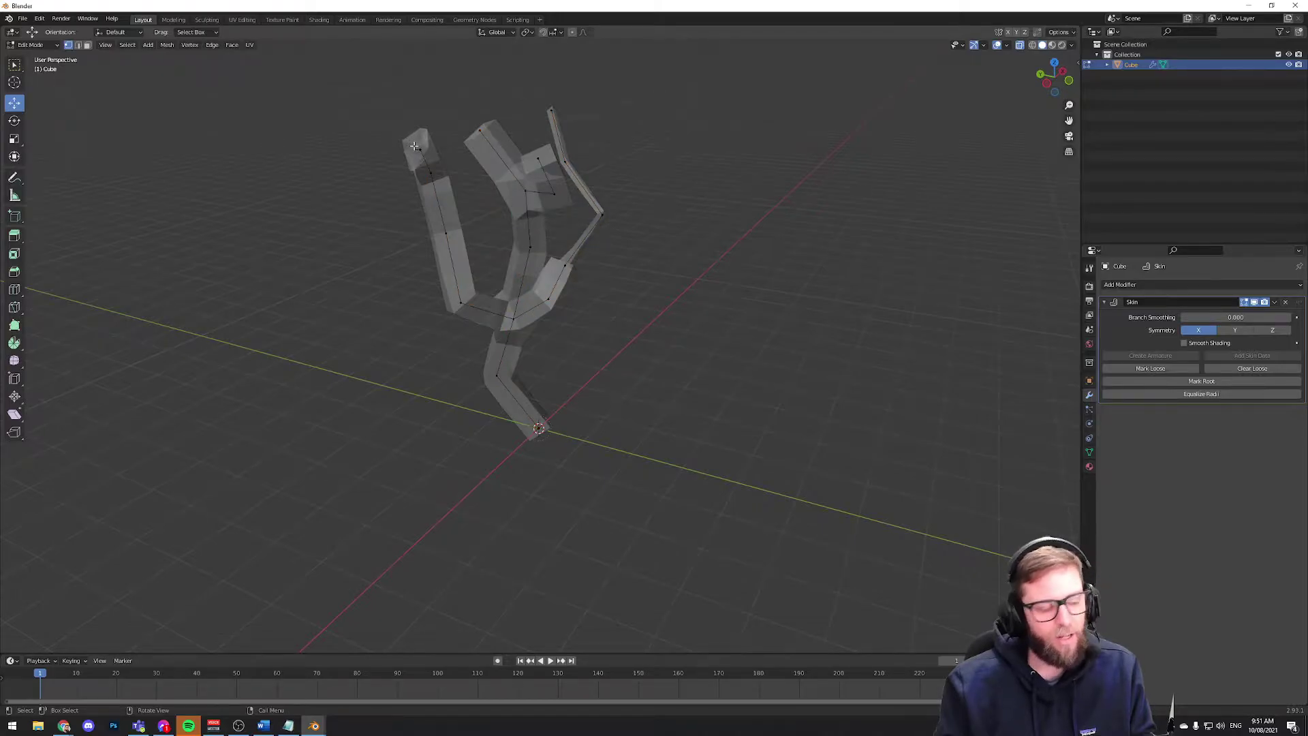
middle_drag(368, 141, 389, 137)
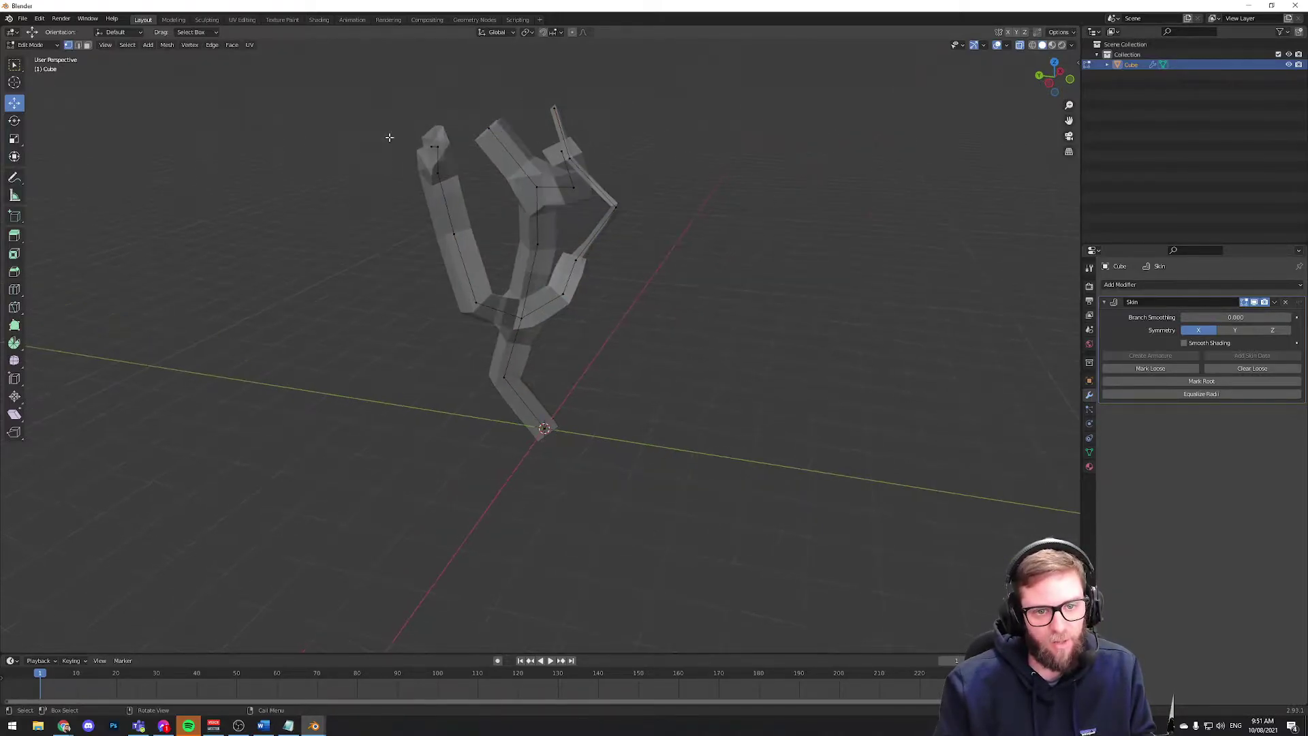
drag(415, 126, 476, 269)
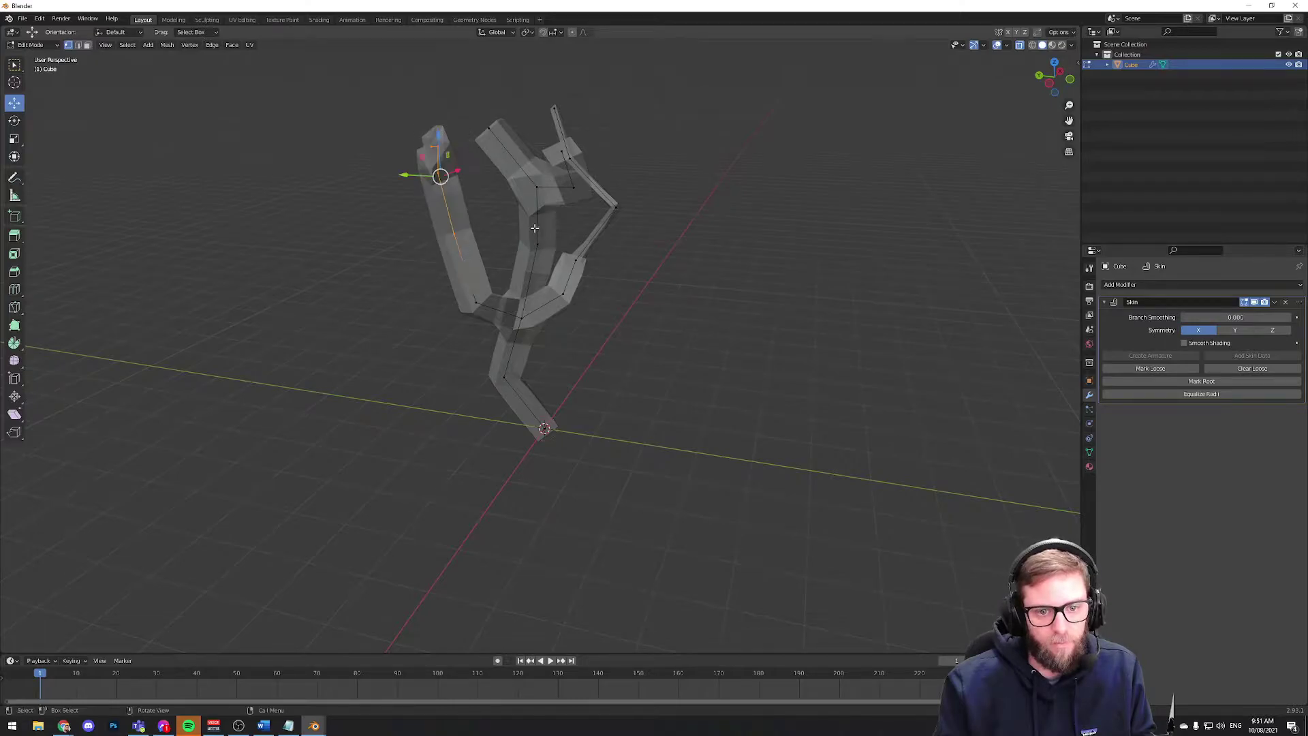
key(s)
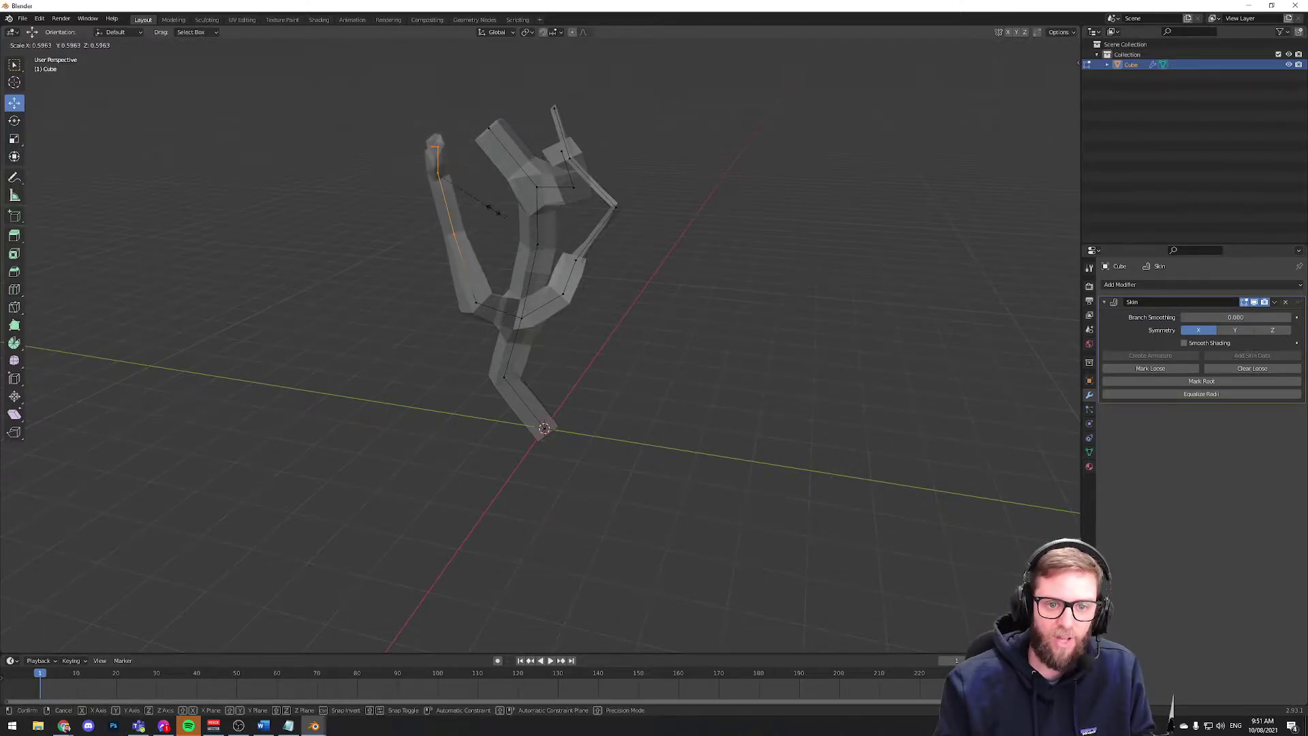
click(475, 204)
- Shrink the skin radius at the central branch's top vertex and across the upper branches
middle_drag(475, 203, 486, 150)
drag(466, 133, 547, 198)
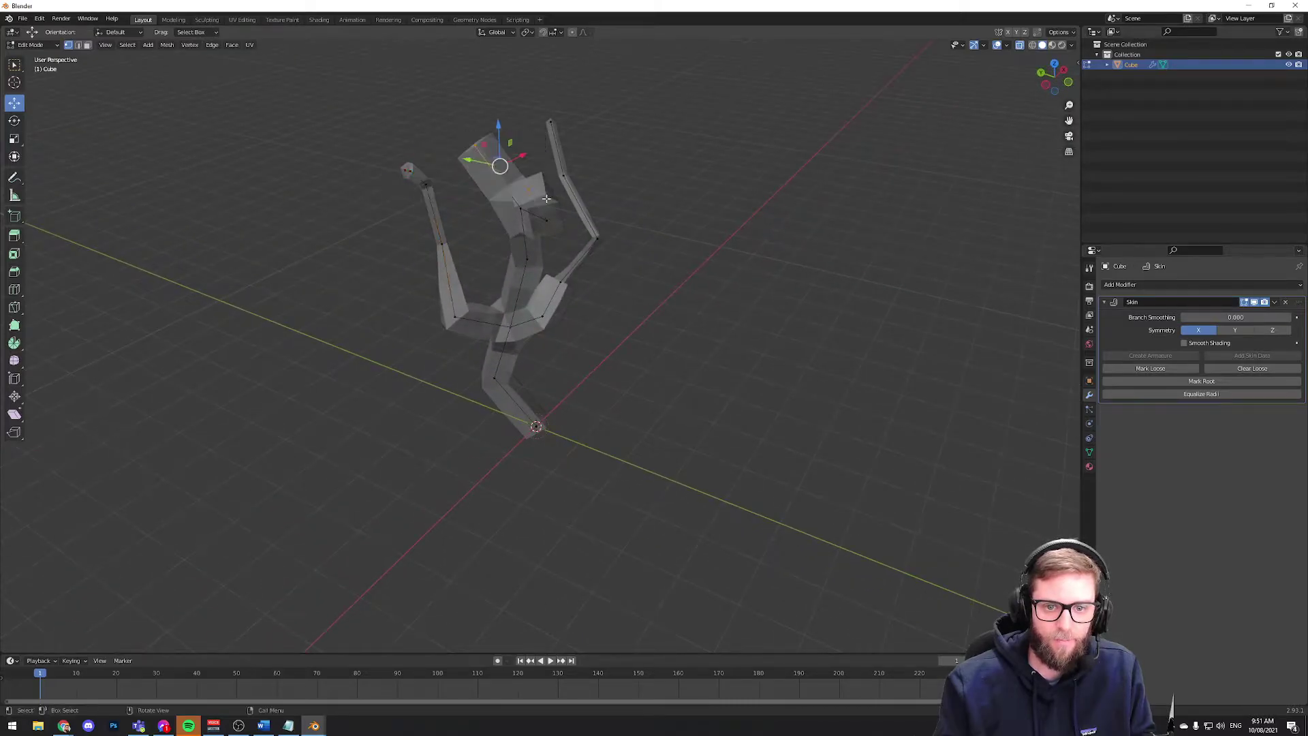
key(a)
click(498, 165)
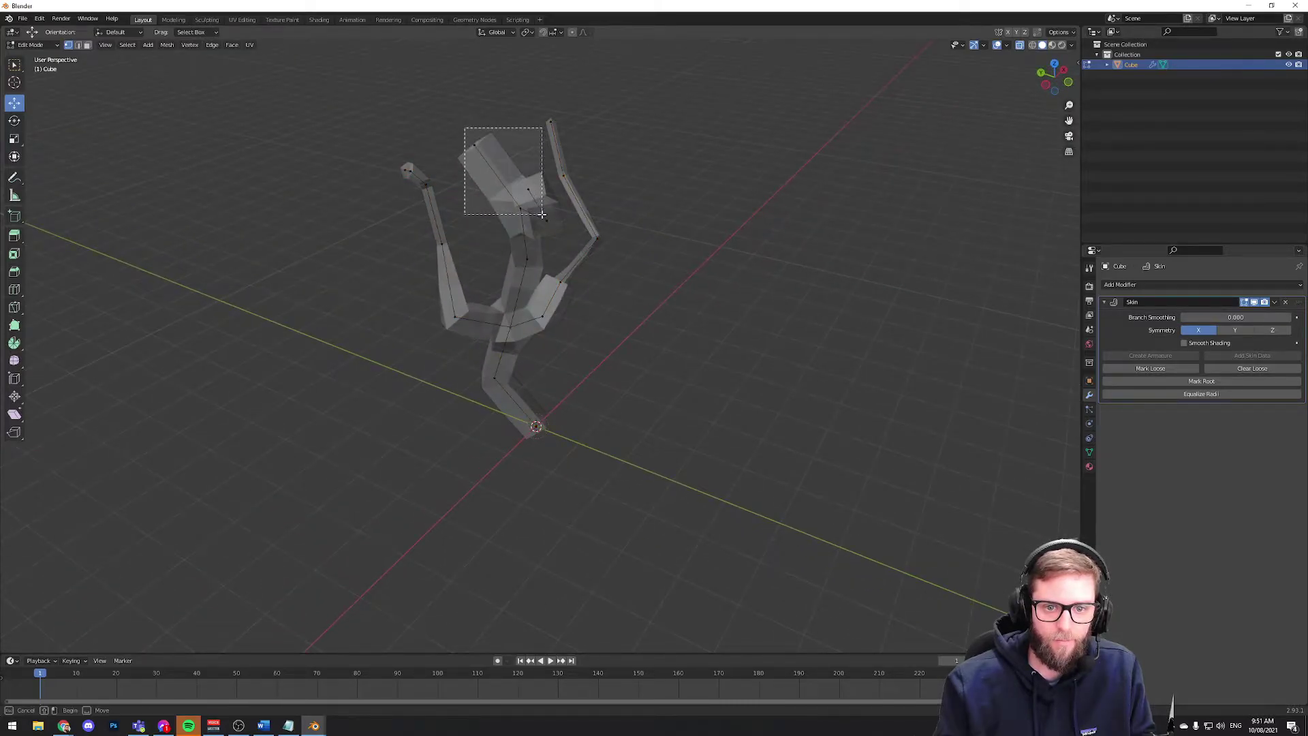
key(ctrl+a)
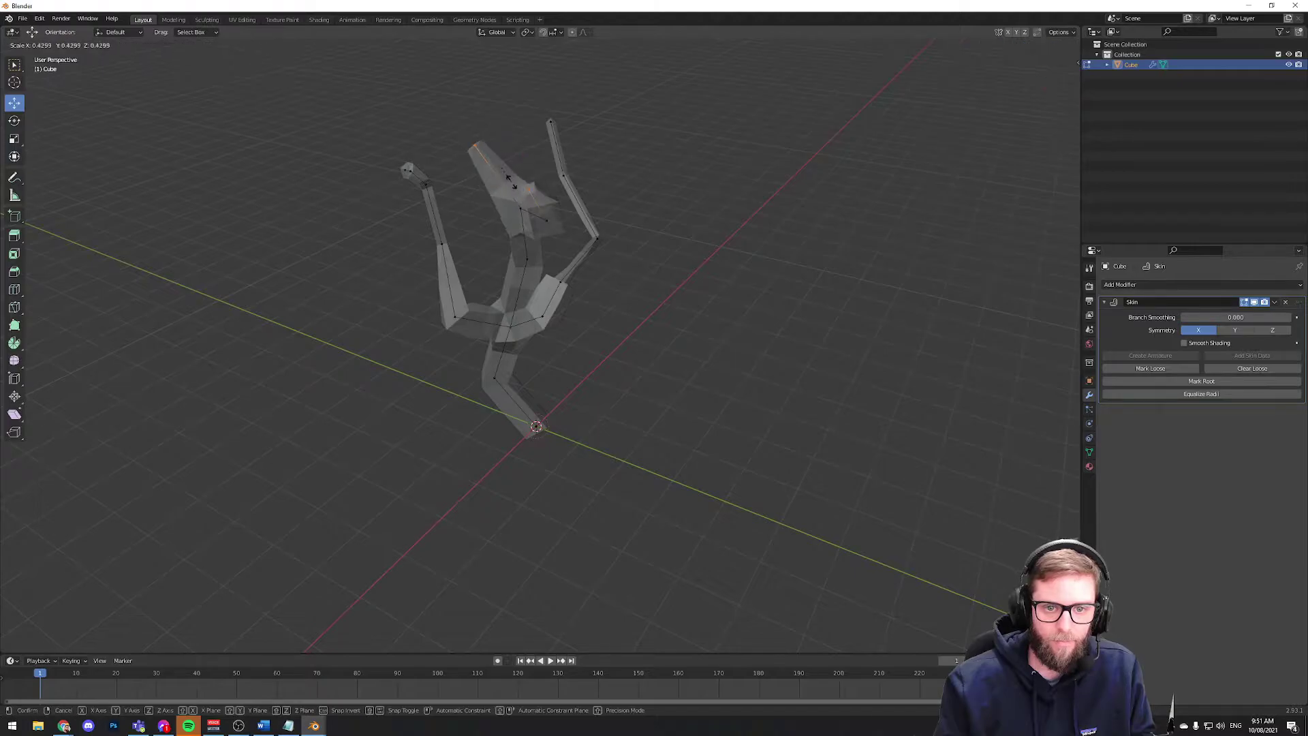
click(515, 183)
drag(472, 117, 612, 269)
key(ctrl+a)
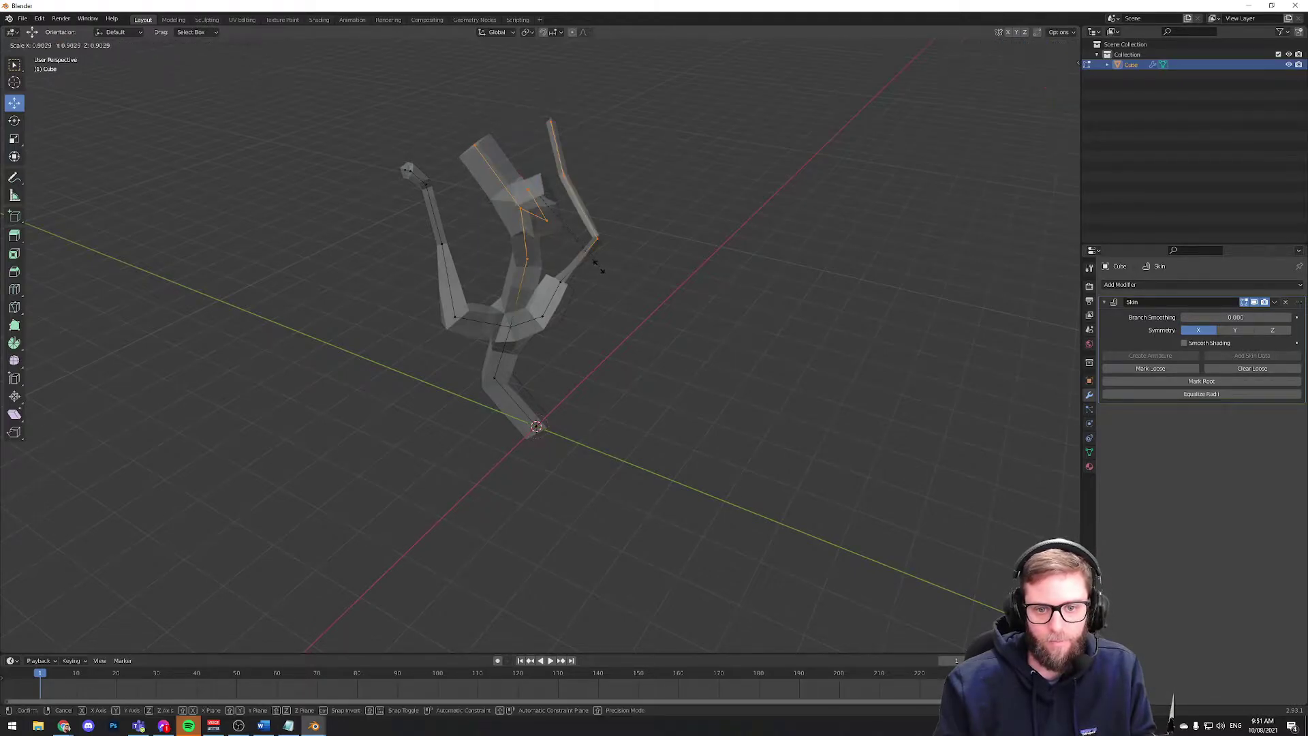
click(564, 239)
- Reduce the skin radius at the right branch's top vertices and its elbow
click(639, 230)
drag(617, 262, 617, 196)
click(565, 134)
click(615, 127)
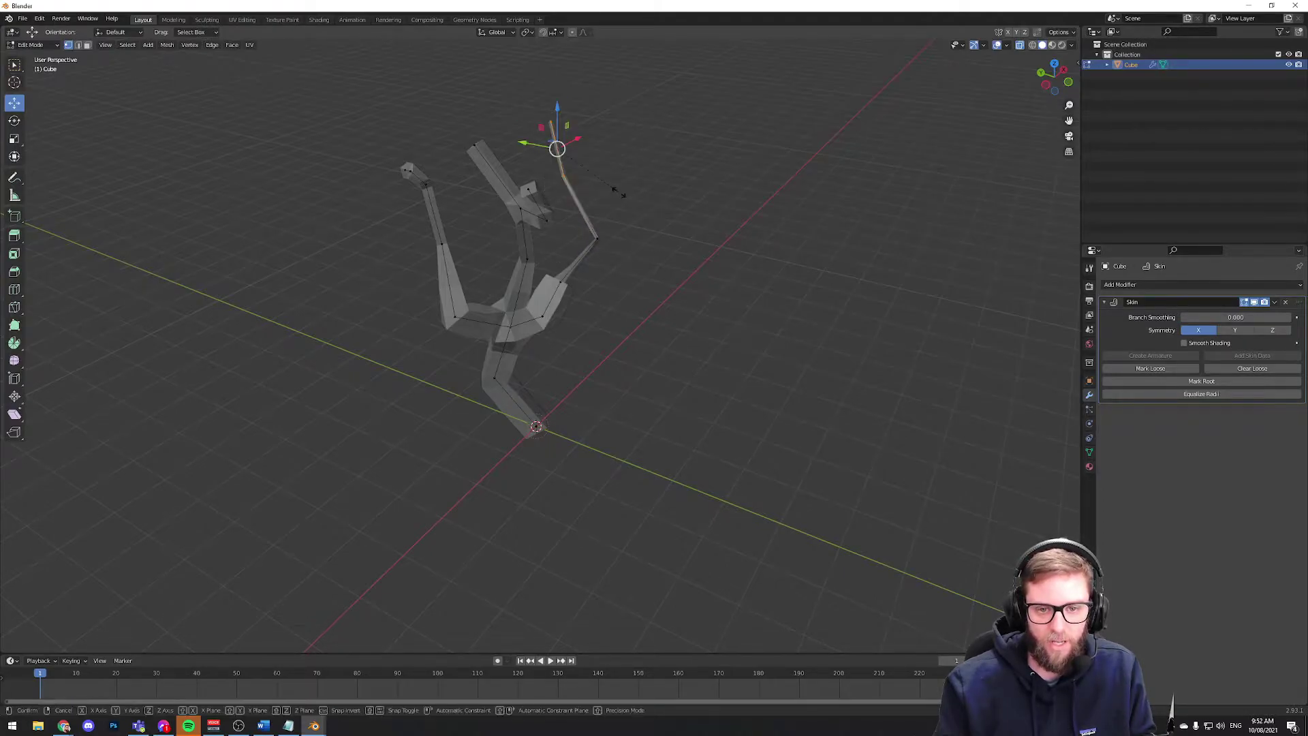
key(ctrl+a)
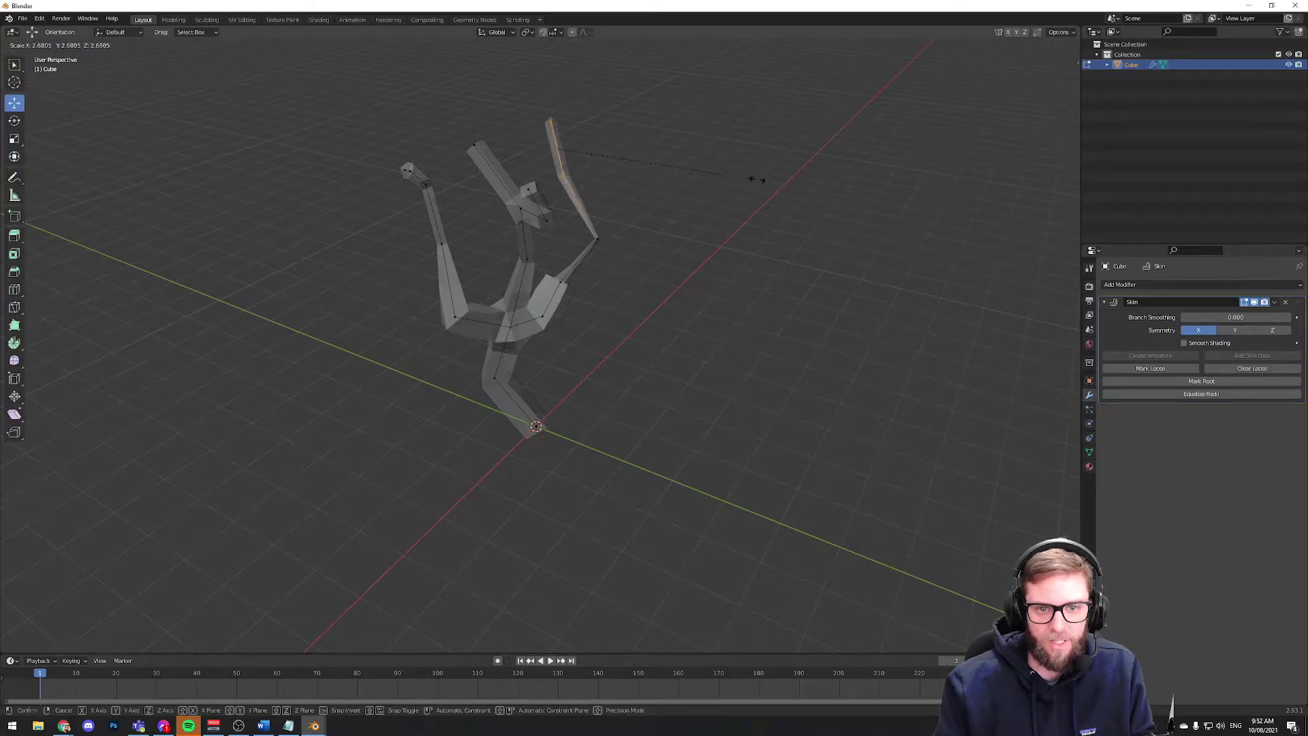
click(757, 180)
drag(631, 274, 591, 229)
key(ctrl+a)
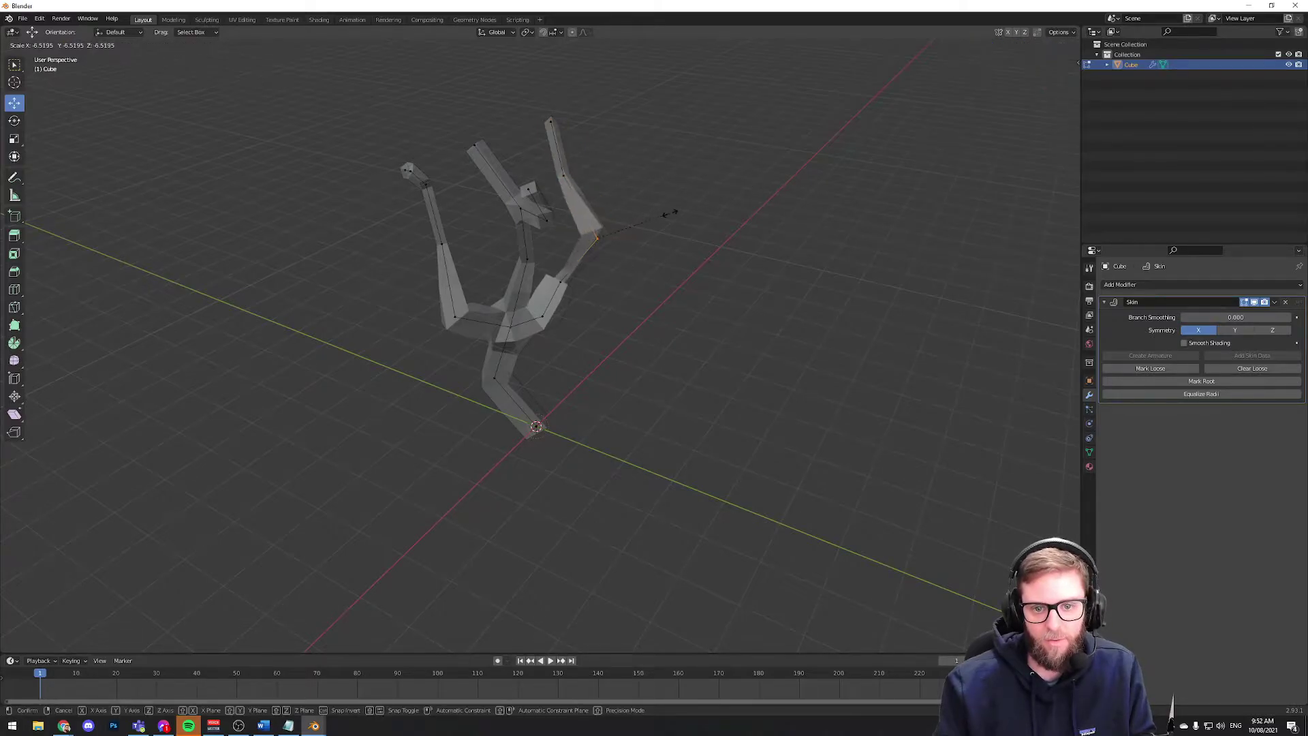
click(670, 213)
- Shrink the skin radius at another vertex, then at the top-left branch end and a second branch vertex
middle_drag(676, 291, 602, 312)
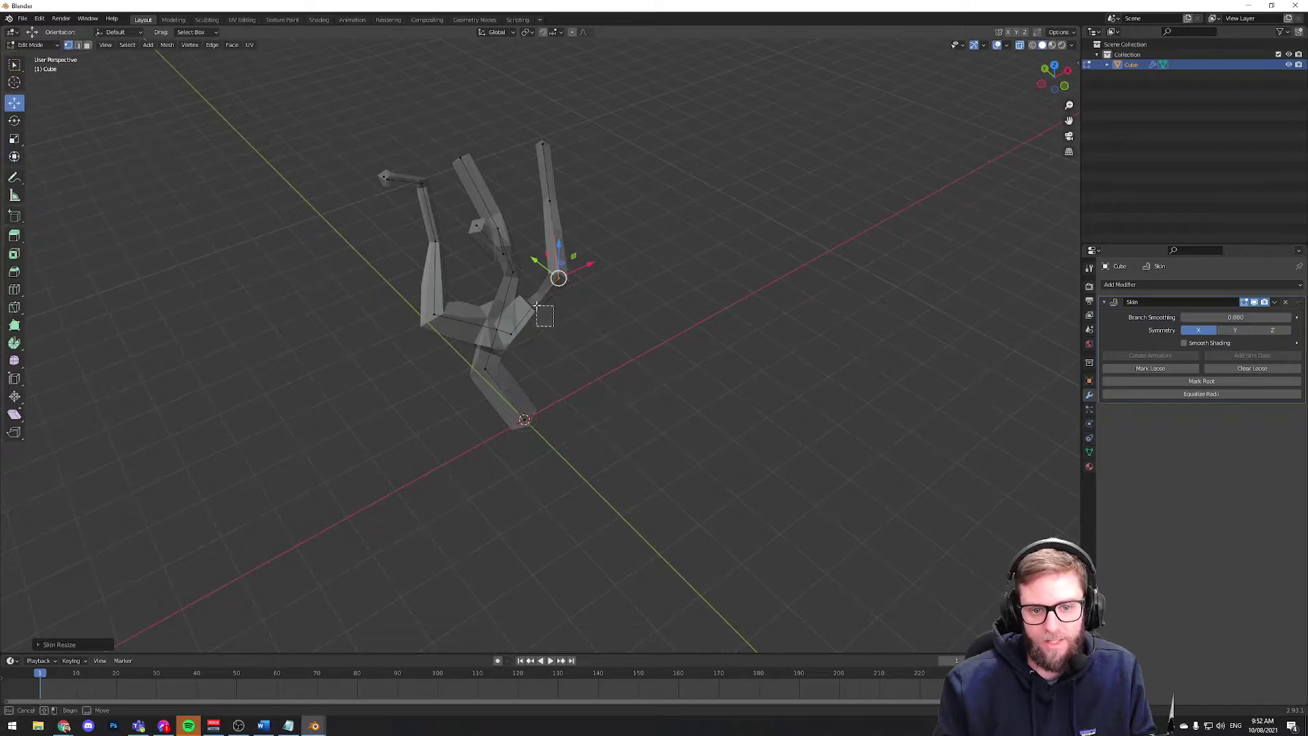
key(ctrl+a)
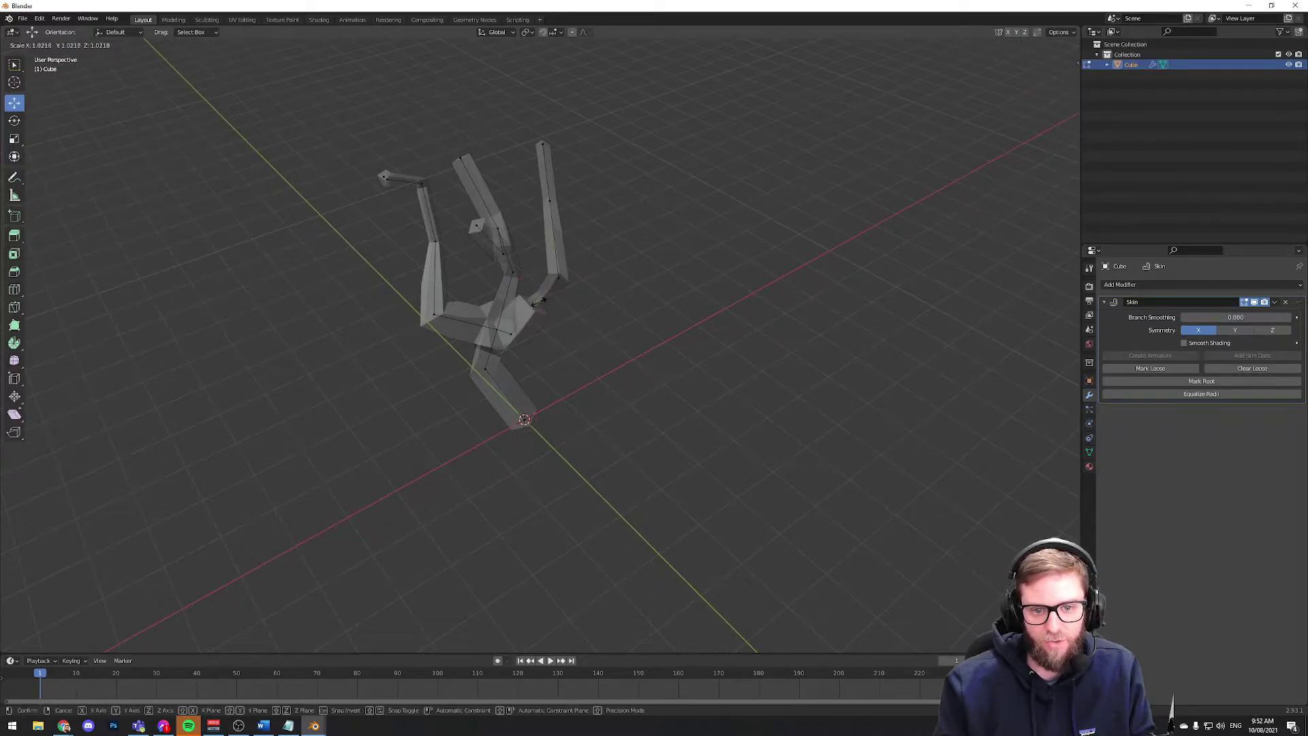
click(535, 302)
middle_drag(625, 318, 672, 309)
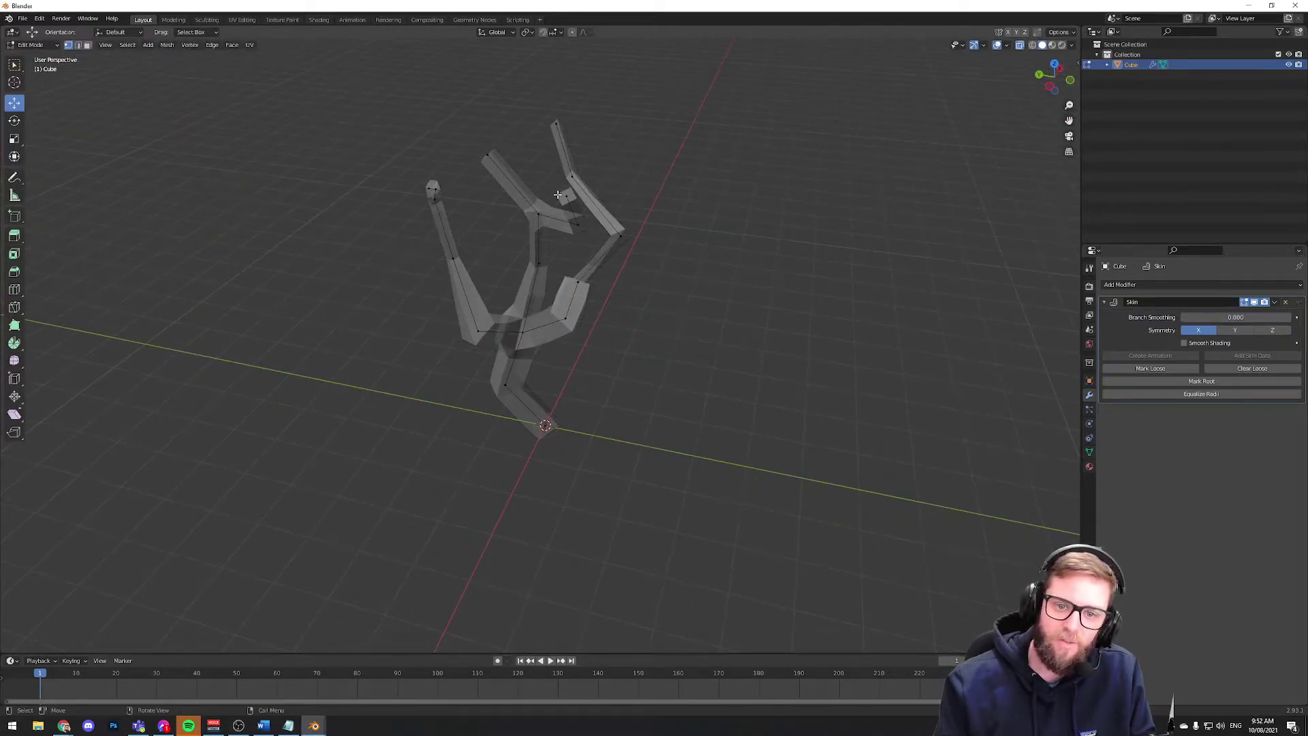
click(488, 155)
shift+click(563, 198)
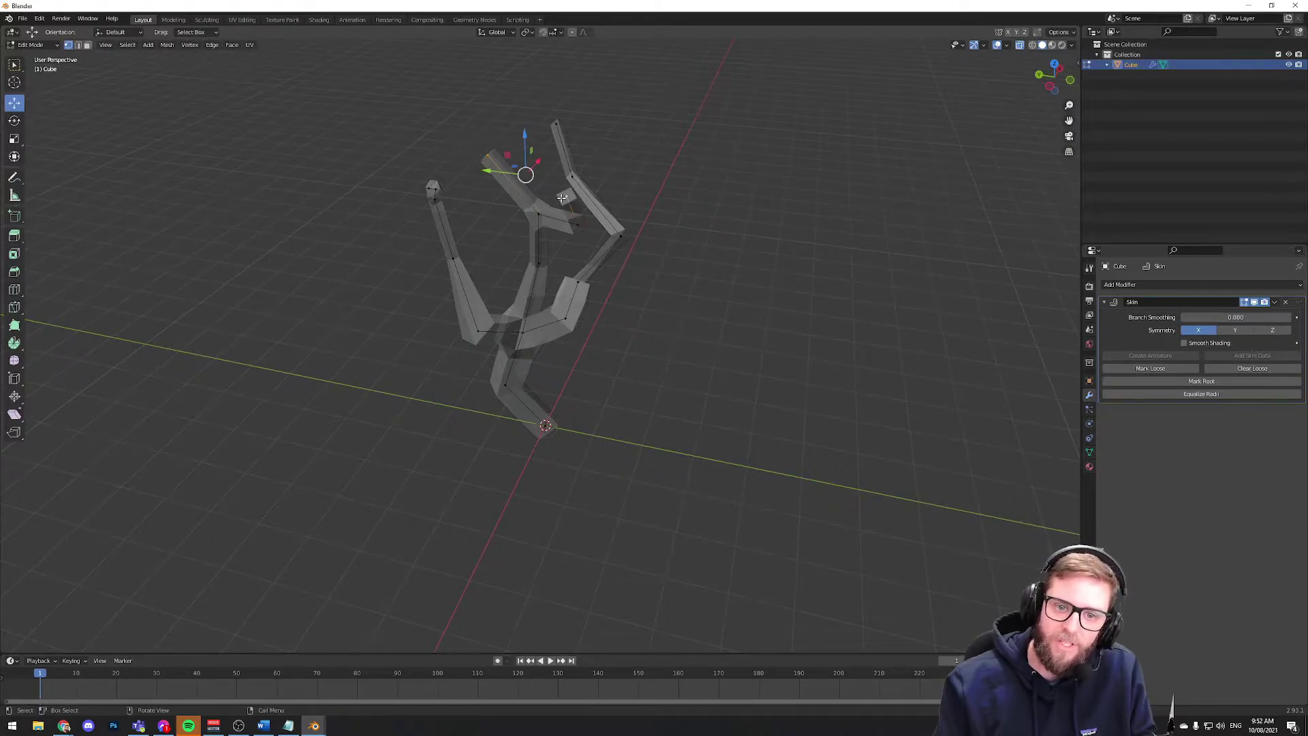
key(ctrl+a)
click(578, 202)
middle_drag(578, 202, 672, 251)
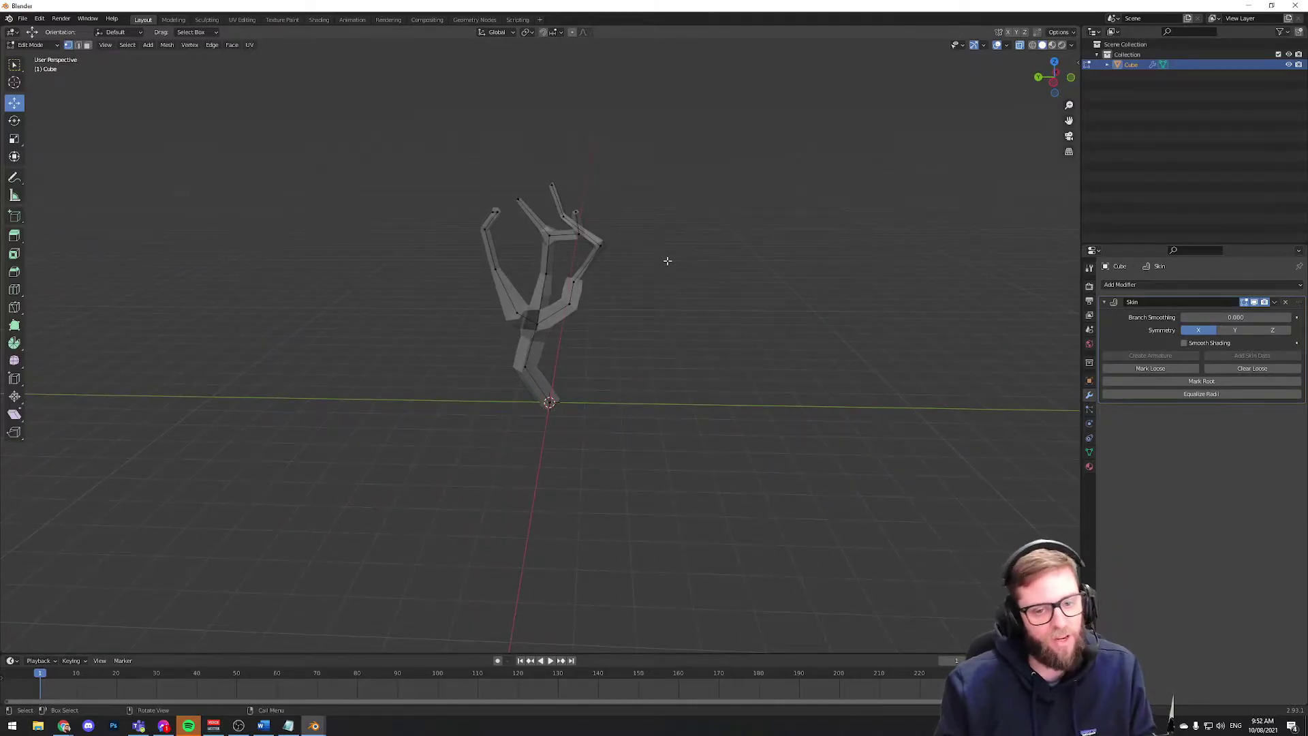
click(516, 313)
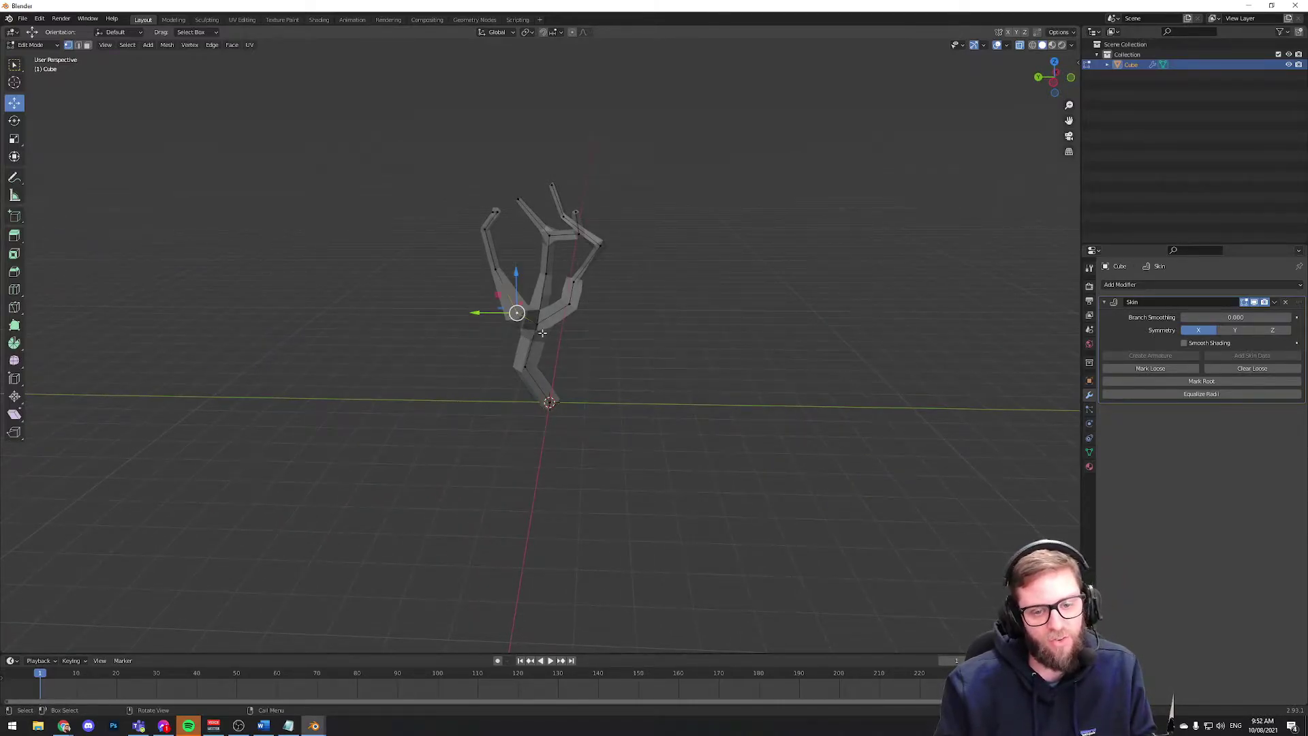
click(791, 357)
middle_drag(795, 357, 823, 374)
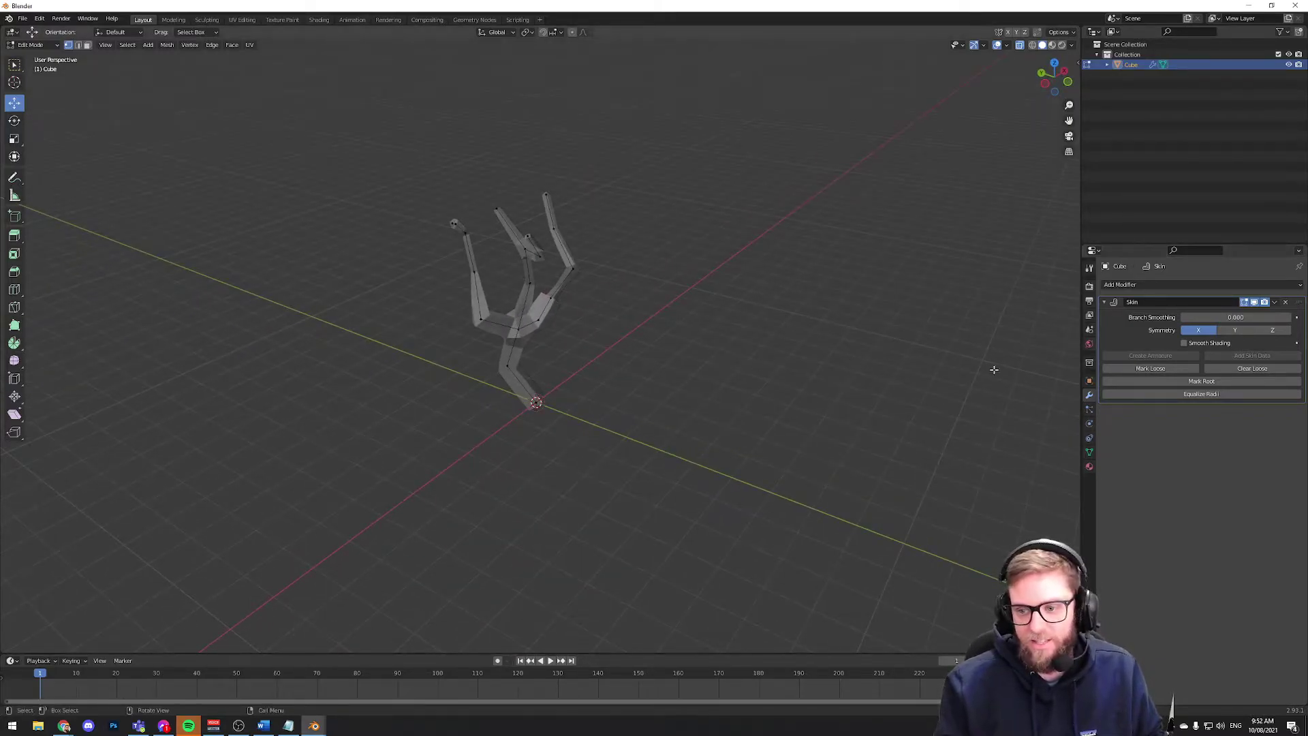
- Back in object mode, apply the trunk's Skin modifier and turn off X-ray for solid display
key(Tab)
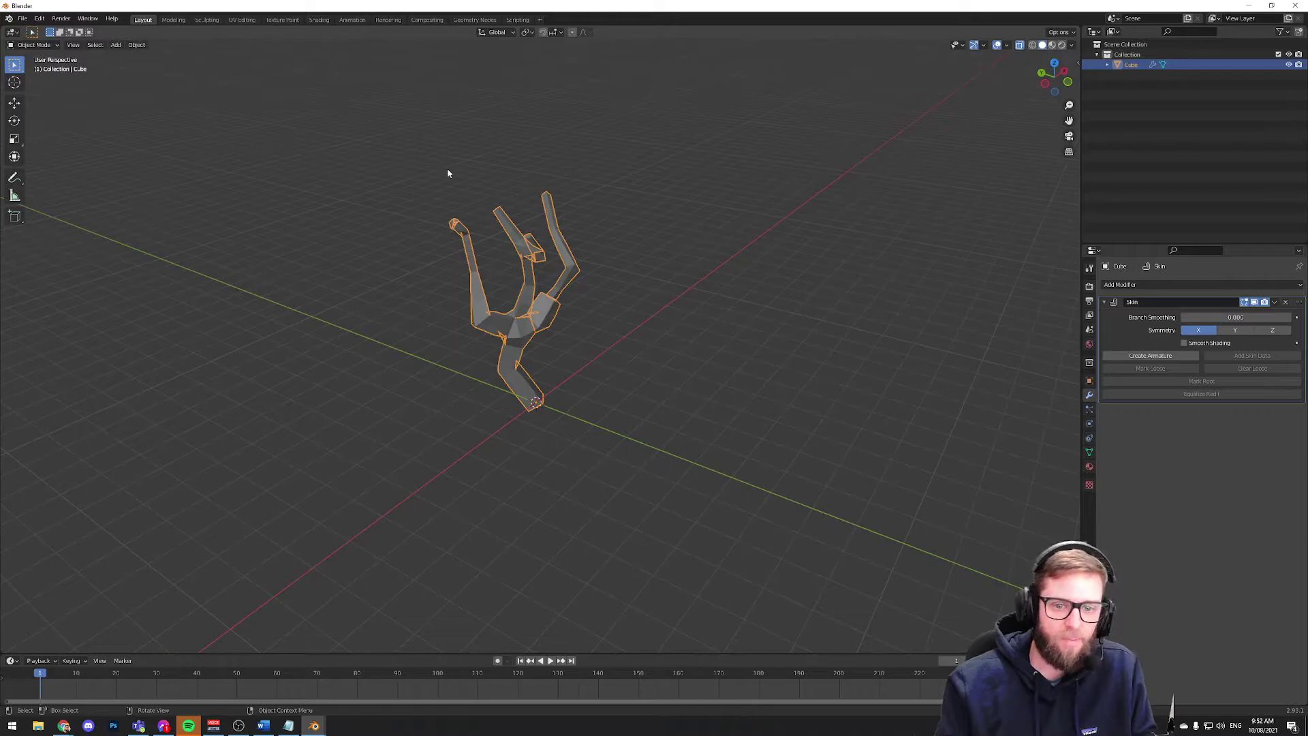
click(1276, 303)
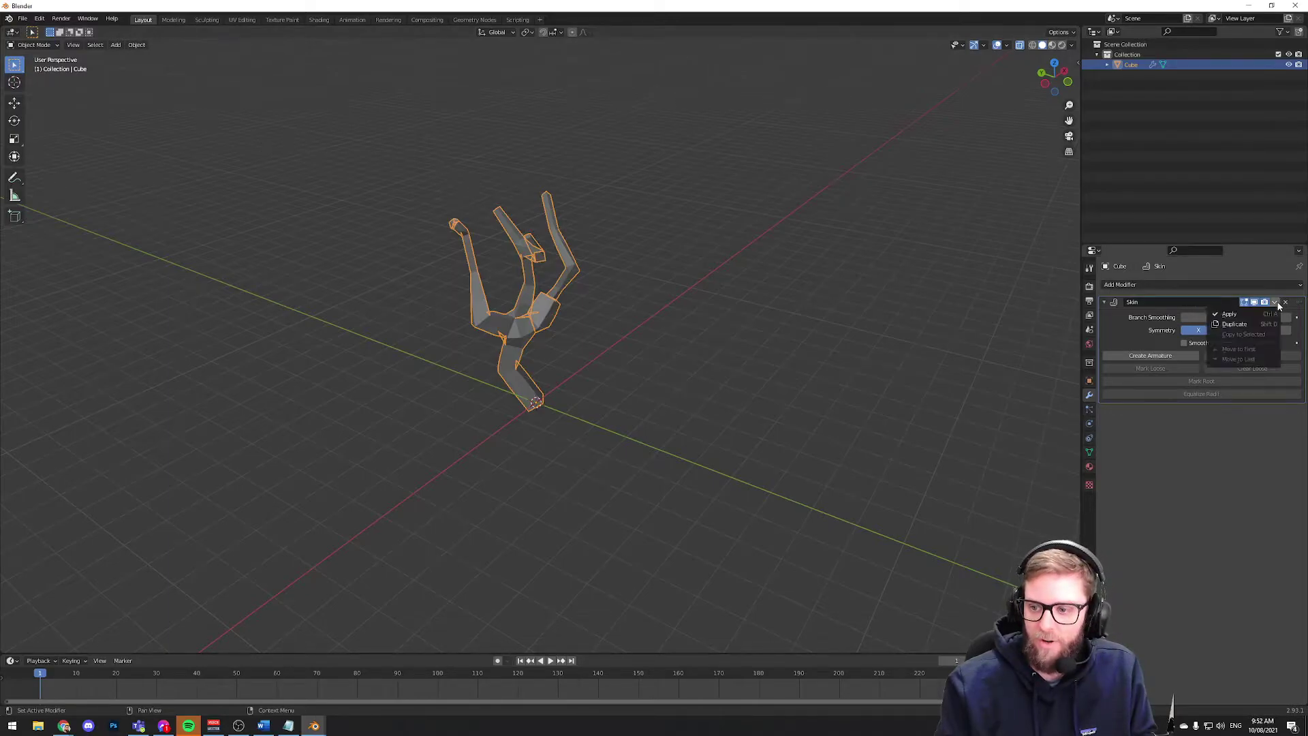
click(1255, 319)
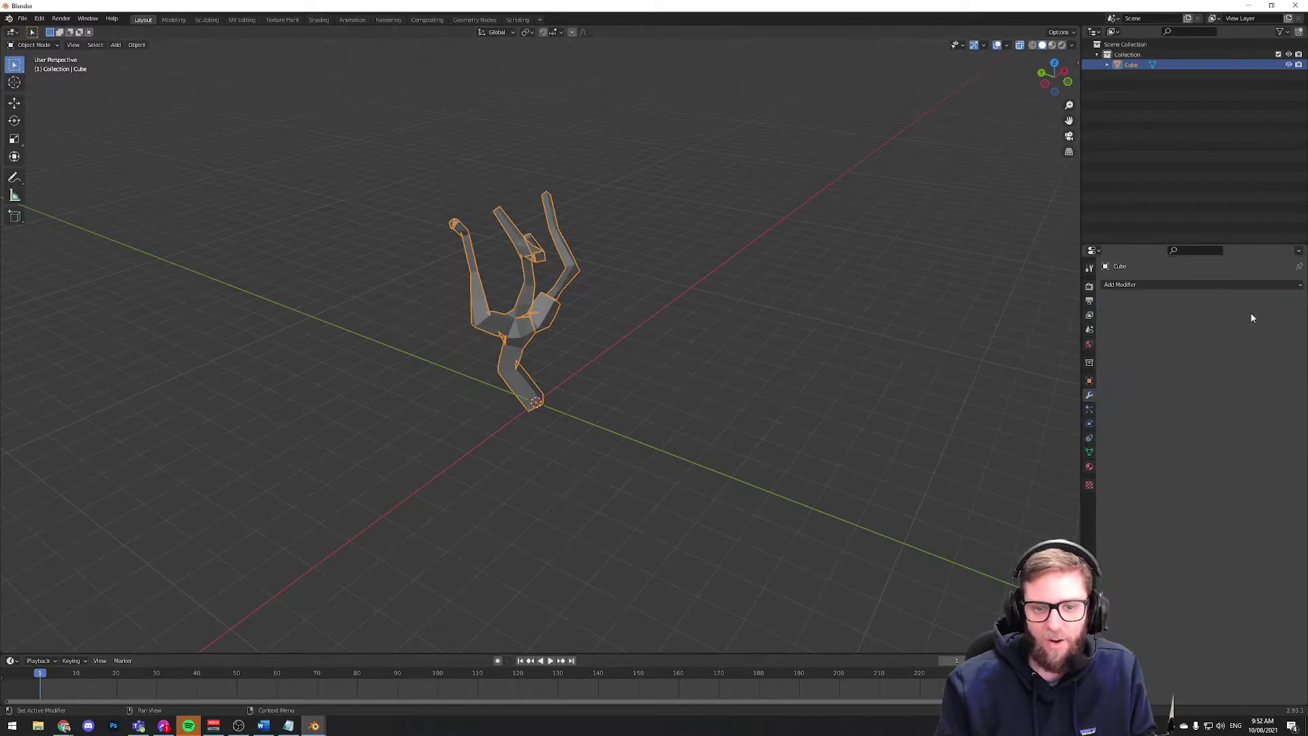
click(768, 304)
middle_drag(769, 304, 965, 170)
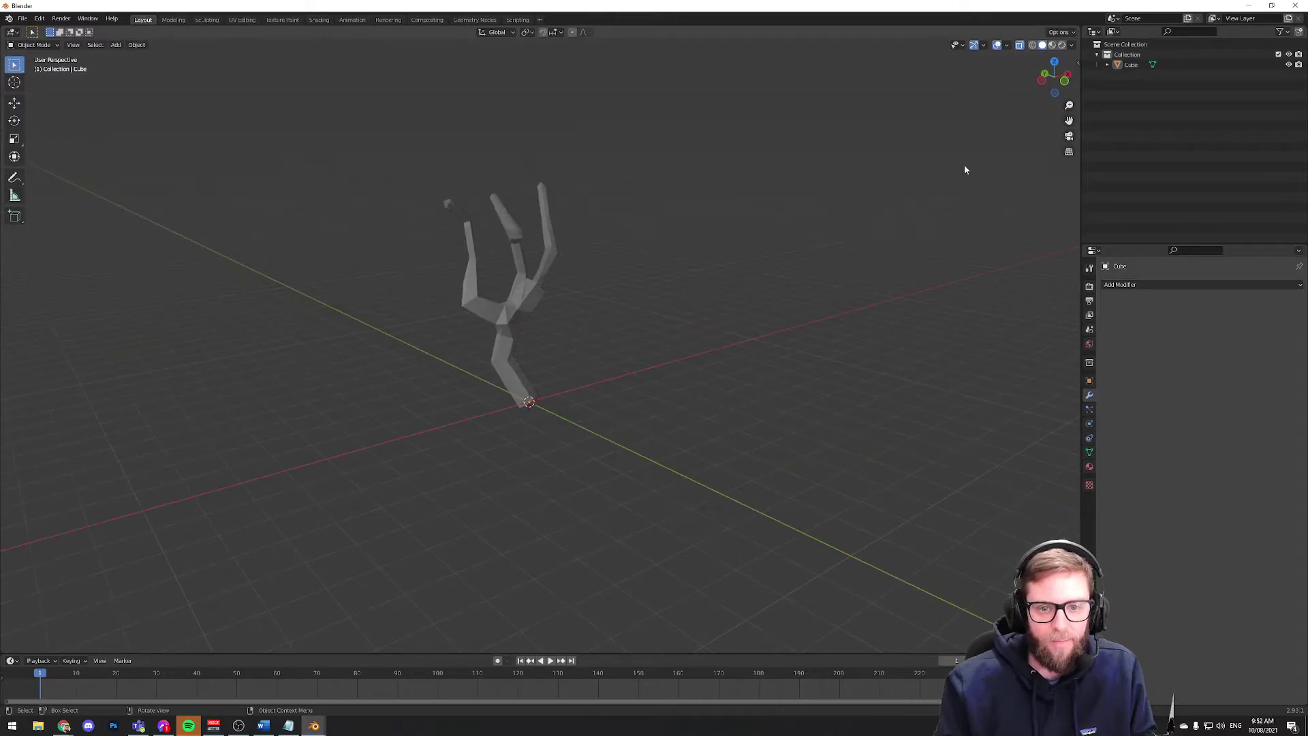
click(1020, 46)
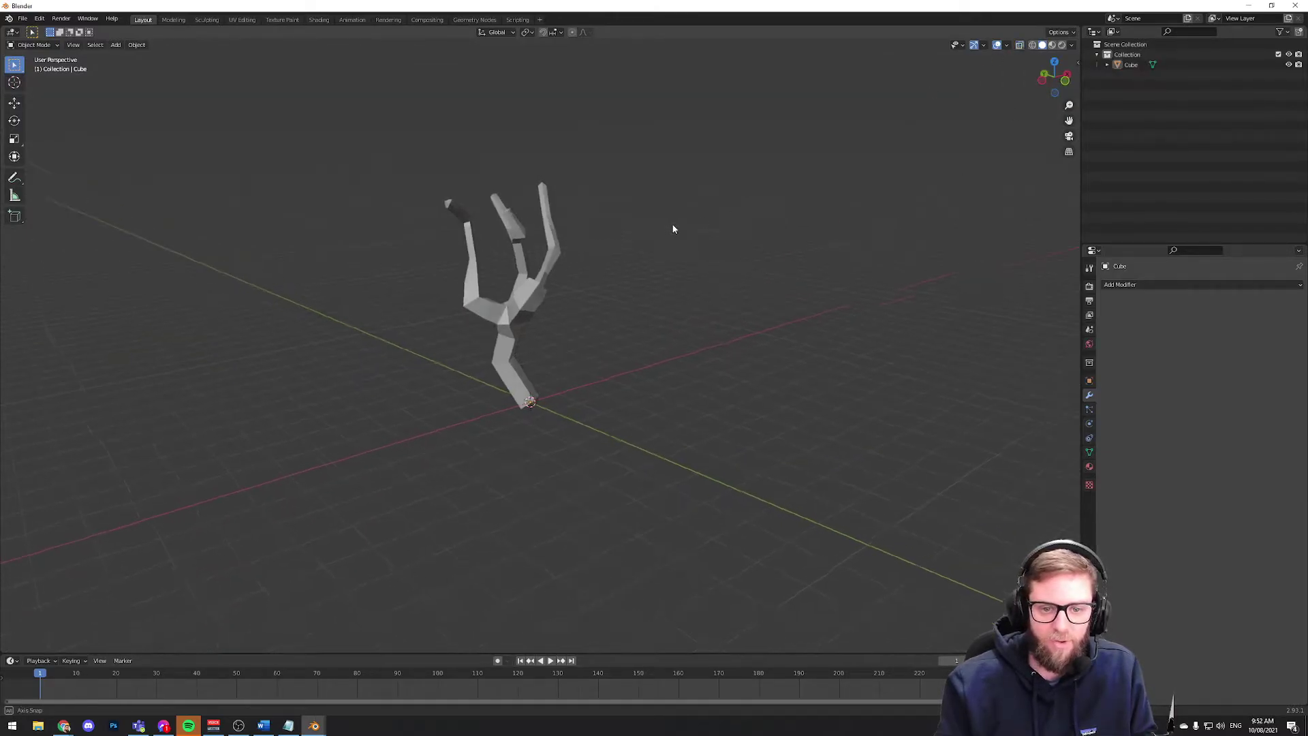
middle_drag(675, 227, 569, 276)
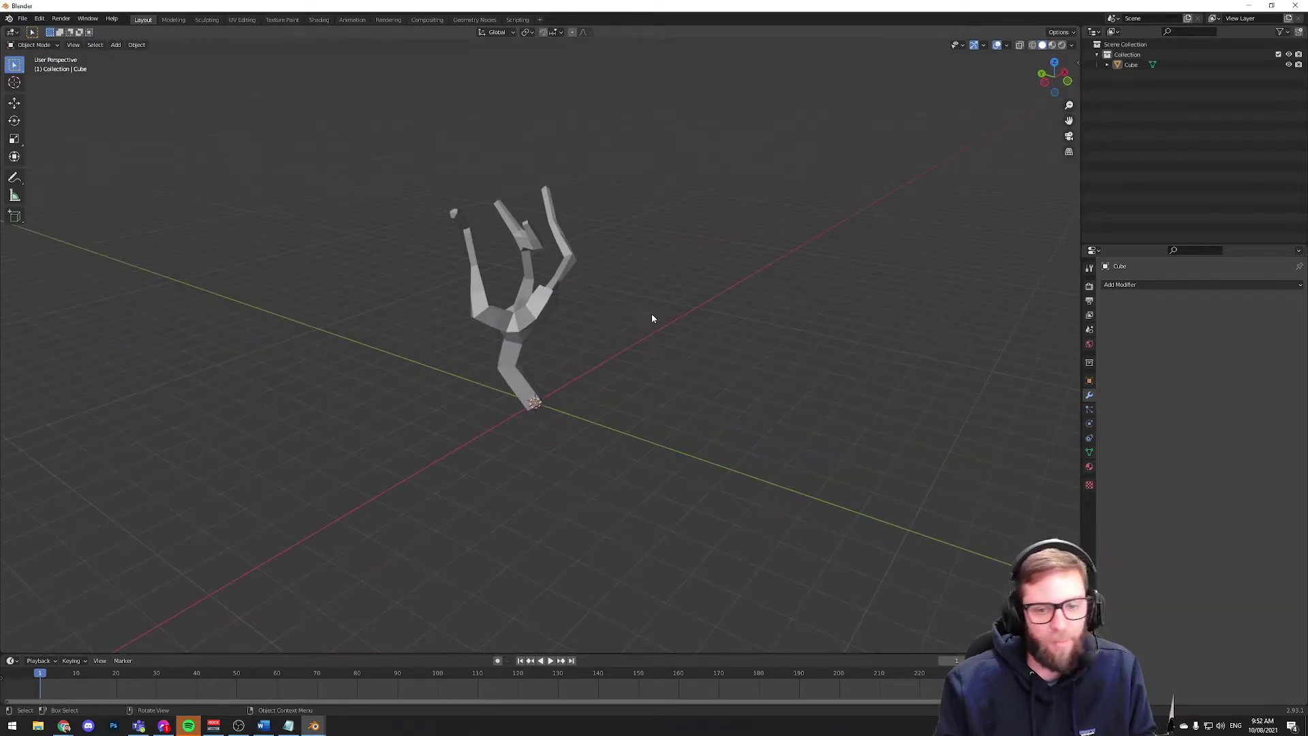
- Add an Ico Sphere and lower its subdivisions from 2 to 1
click(114, 45)
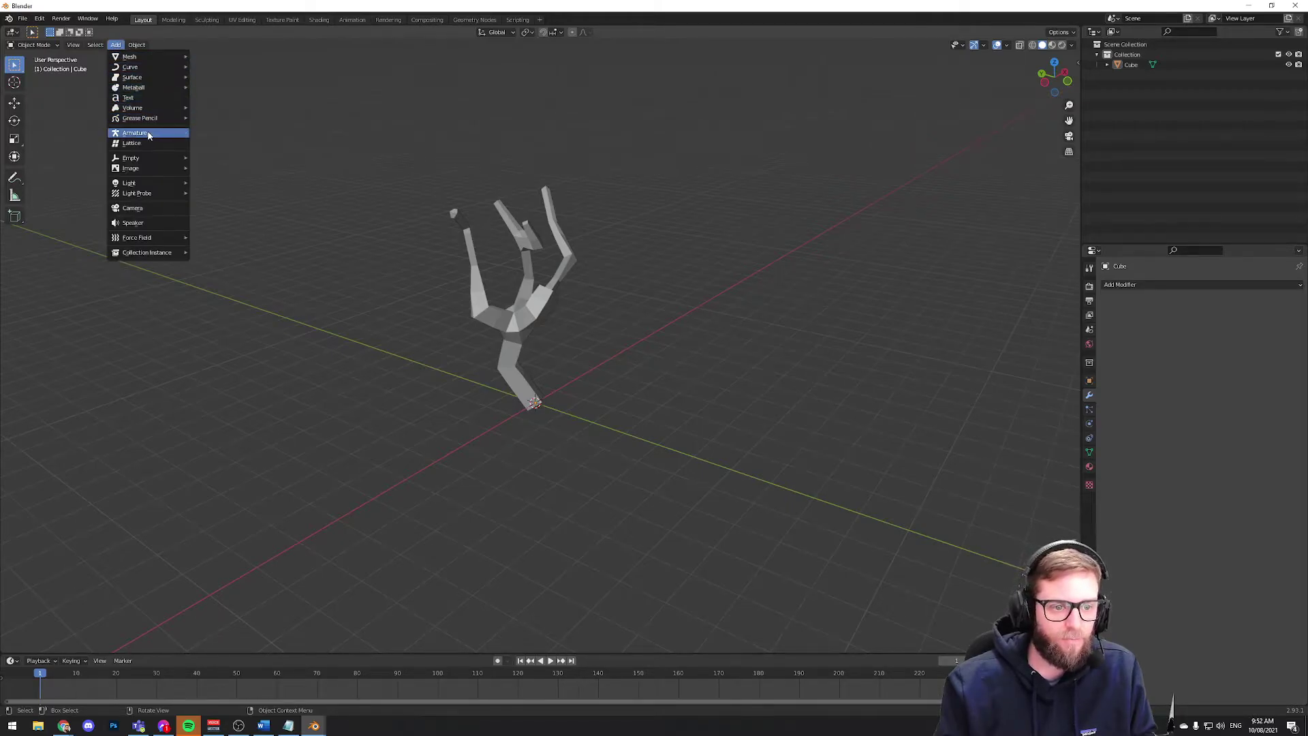
mouse_move(133, 59)
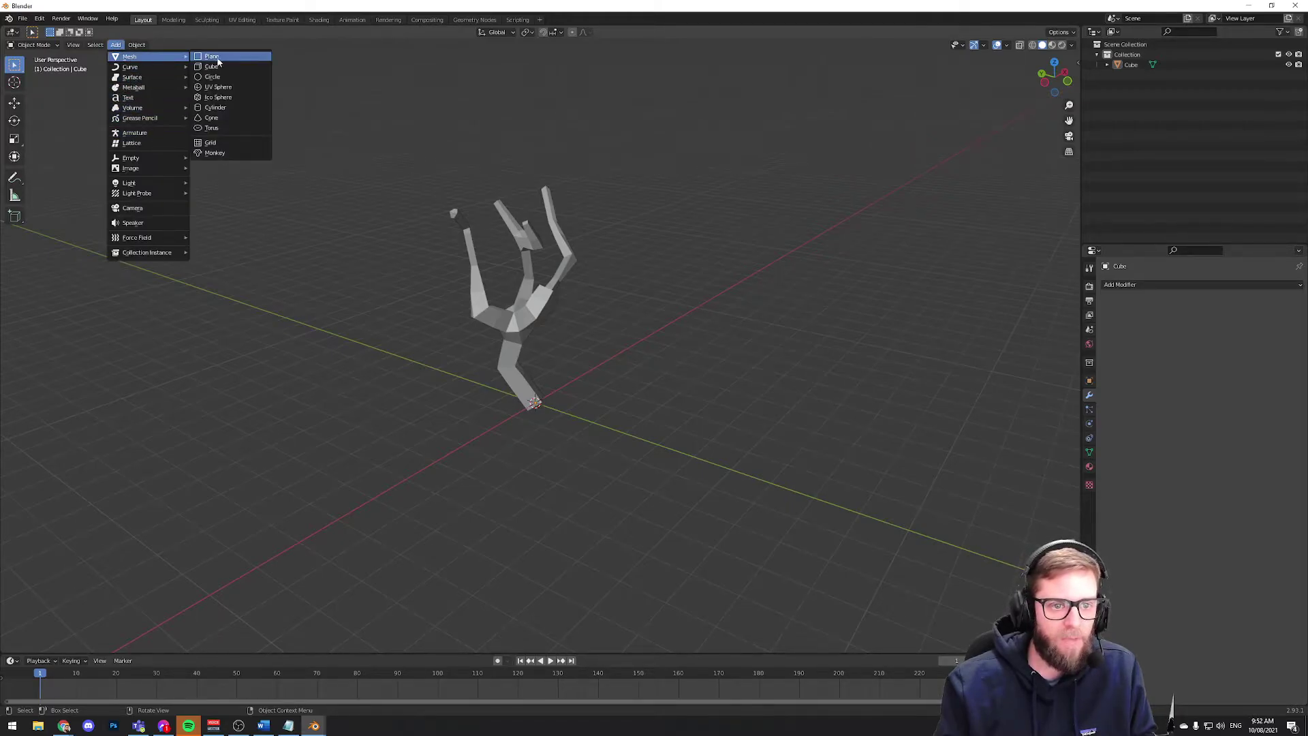
click(246, 100)
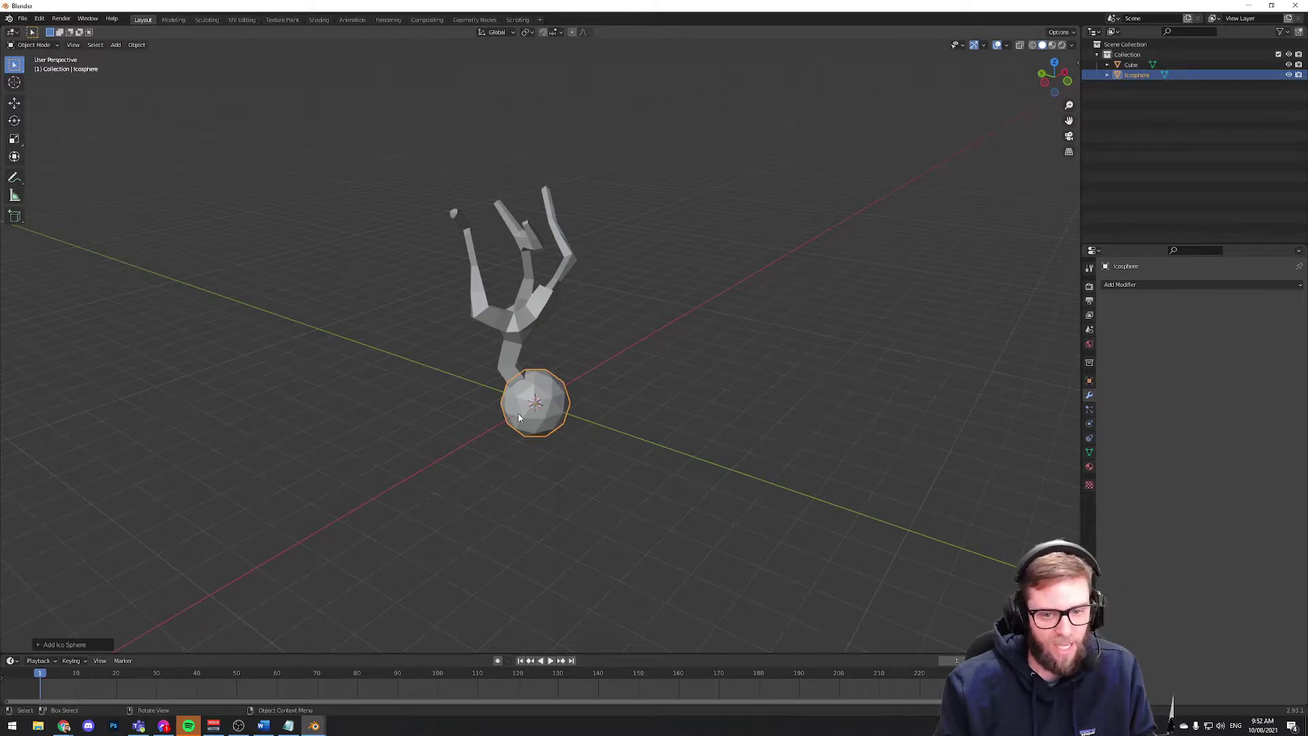
click(39, 647)
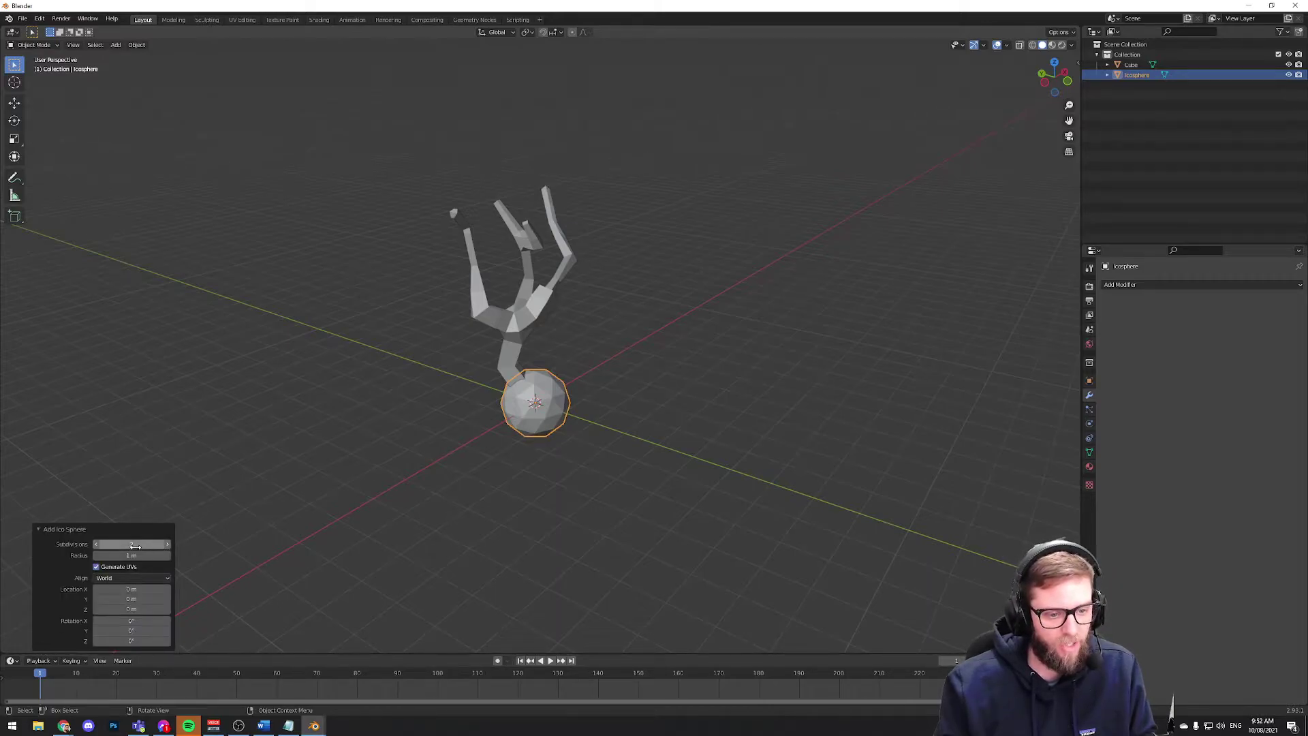
click(97, 545)
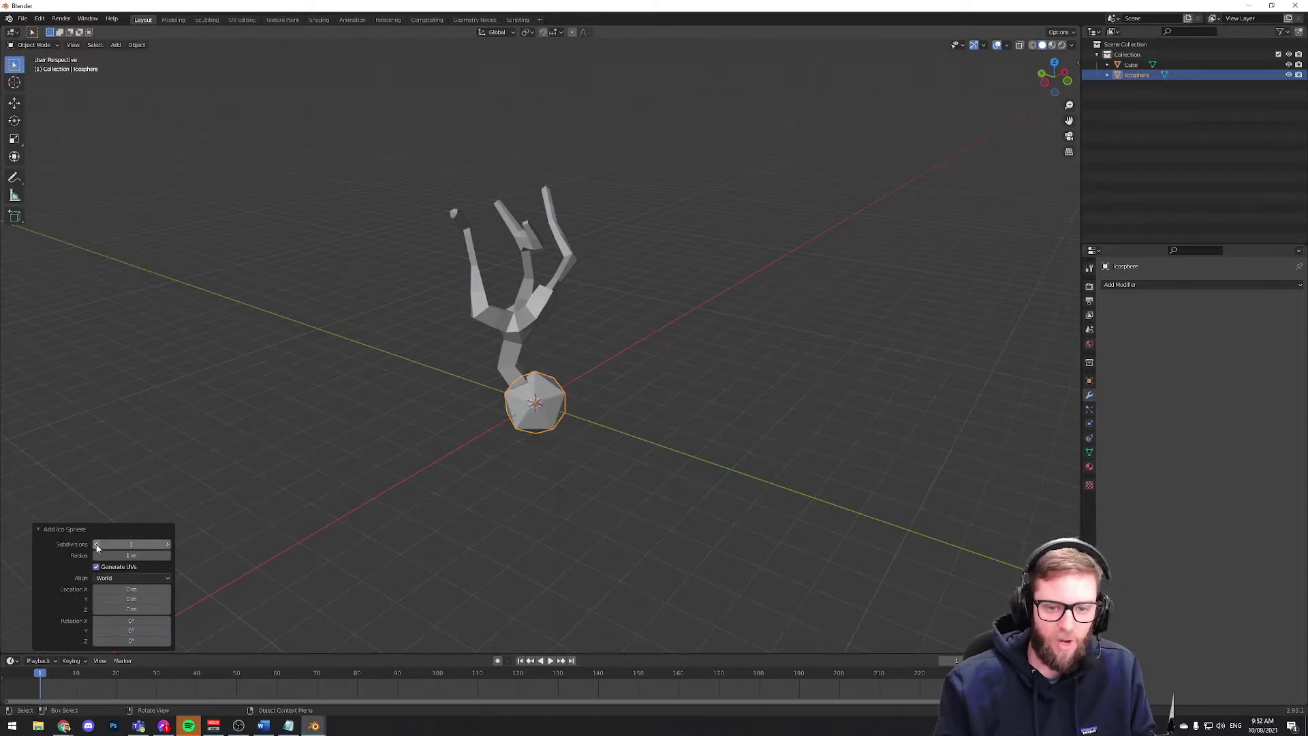
click(586, 484)
click(539, 413)
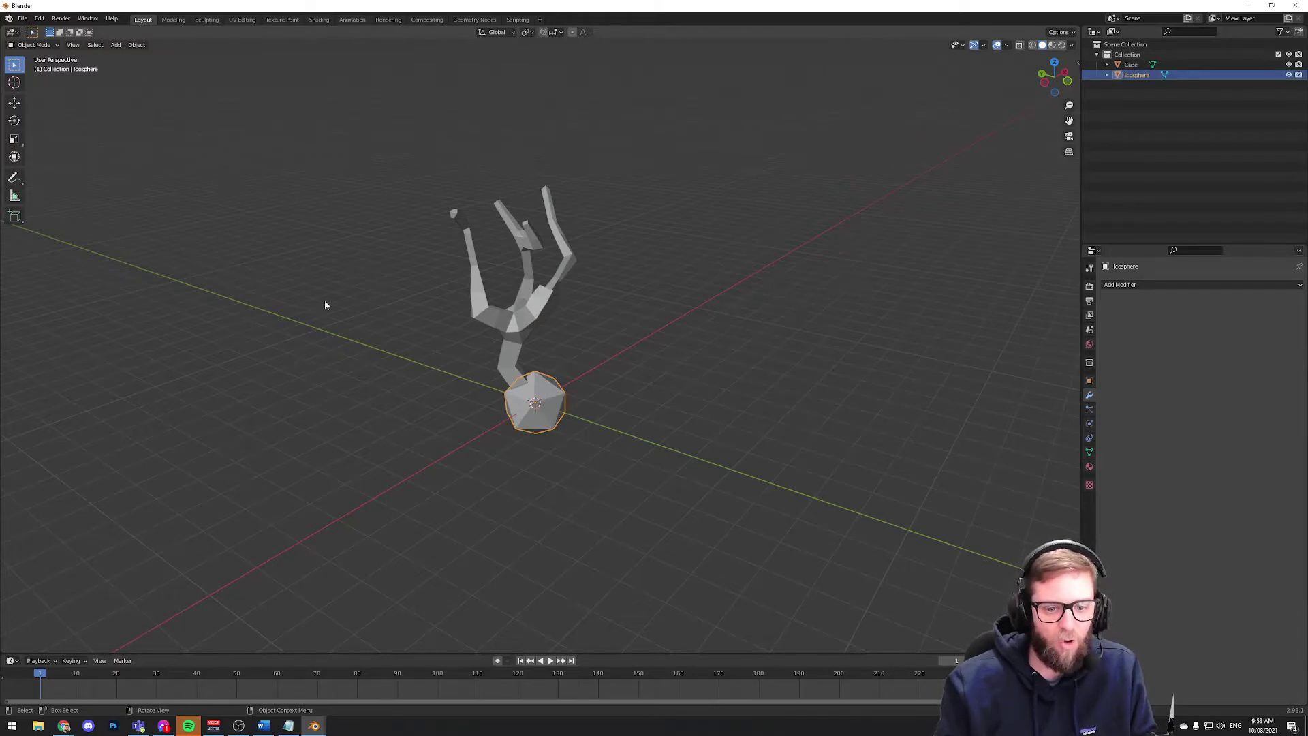
- Use the move gizmo to bring the icosphere up toward the branch tops
click(13, 104)
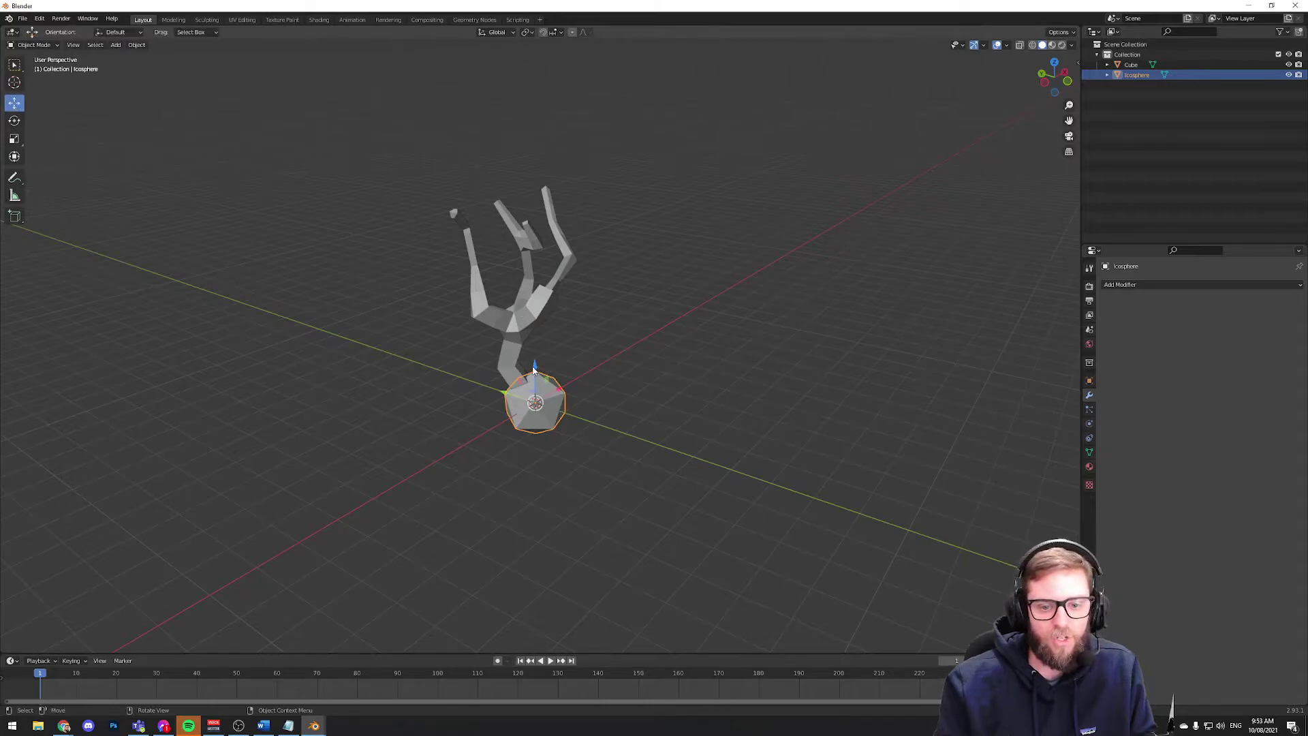
drag(535, 368, 460, 197)
middle_drag(316, 264, 451, 267)
drag(606, 201, 547, 216)
middle_drag(606, 263, 731, 249)
drag(640, 173, 600, 172)
- Settle the icosphere onto a branch tip and duplicate it as Icosphere.001
middle_drag(690, 200, 652, 232)
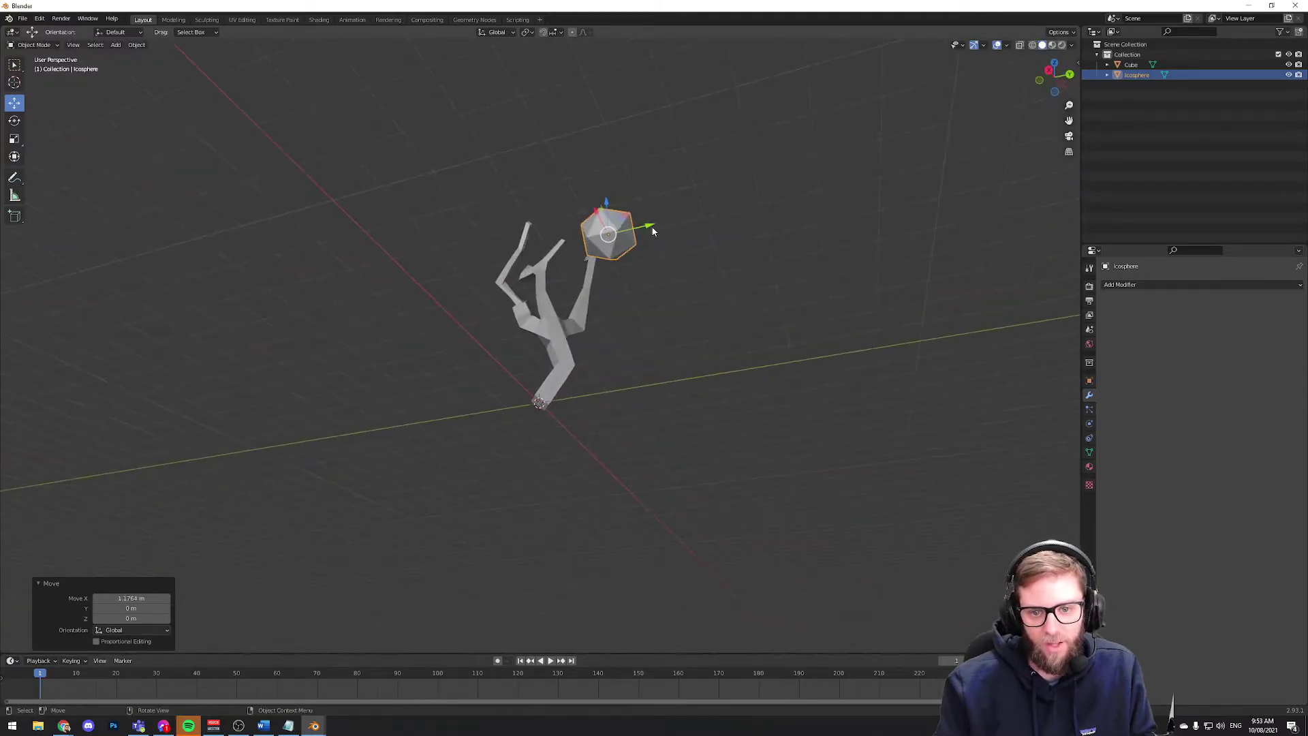
drag(652, 228, 632, 231)
middle_drag(655, 205, 672, 258)
drag(601, 164, 600, 174)
middle_drag(706, 204, 686, 251)
right_click(620, 206)
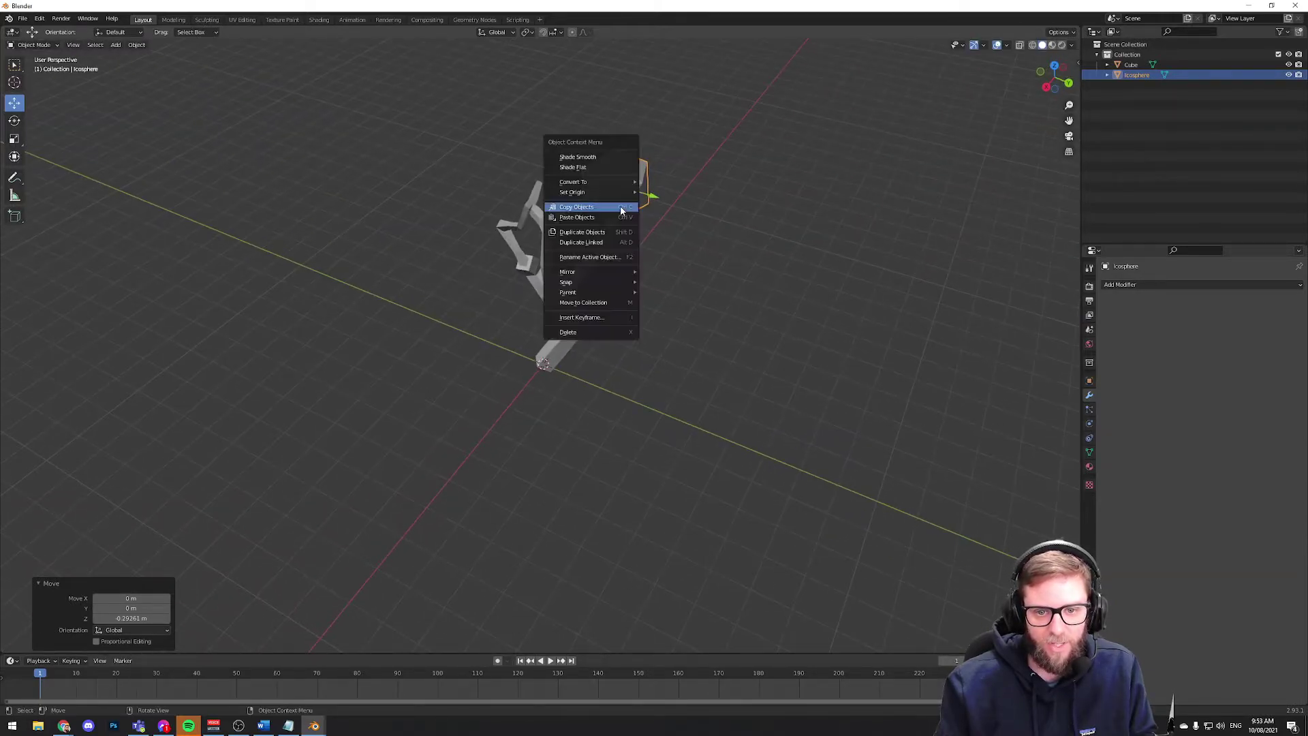
click(587, 231)
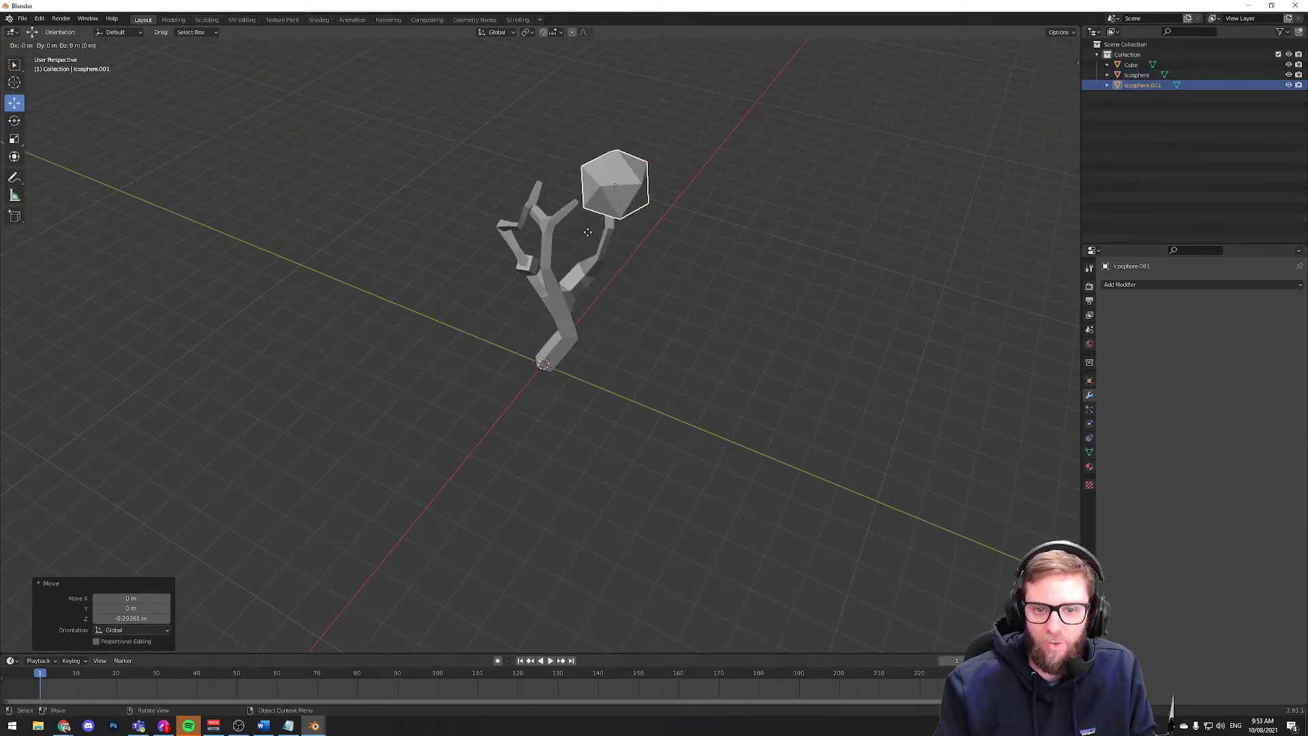
- Place the first icosphere copy beside the original, raised above the branches
click(505, 242)
middle_drag(586, 272, 683, 240)
drag(535, 195, 509, 143)
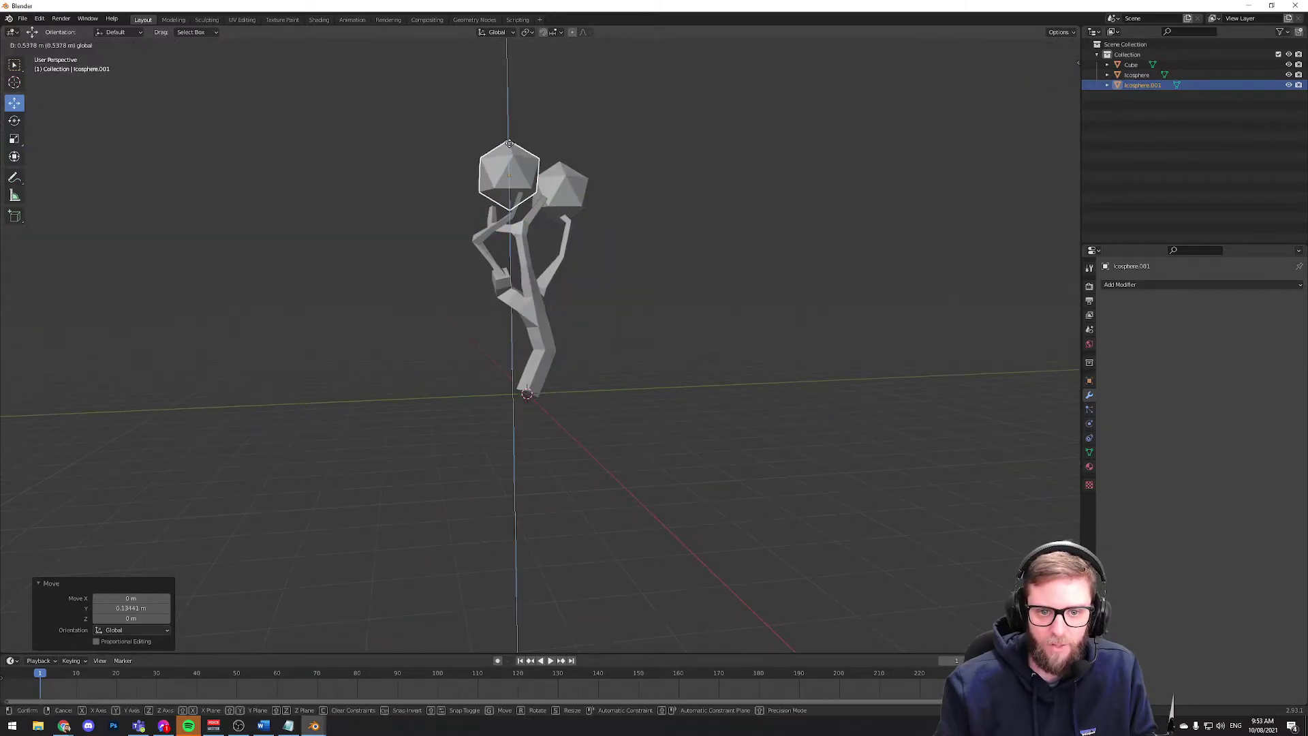
click(513, 179)
middle_drag(686, 209, 563, 283)
drag(522, 207, 509, 213)
- Duplicate a third icosphere, enlarge it slightly, and tilt and spin it
right_click(540, 217)
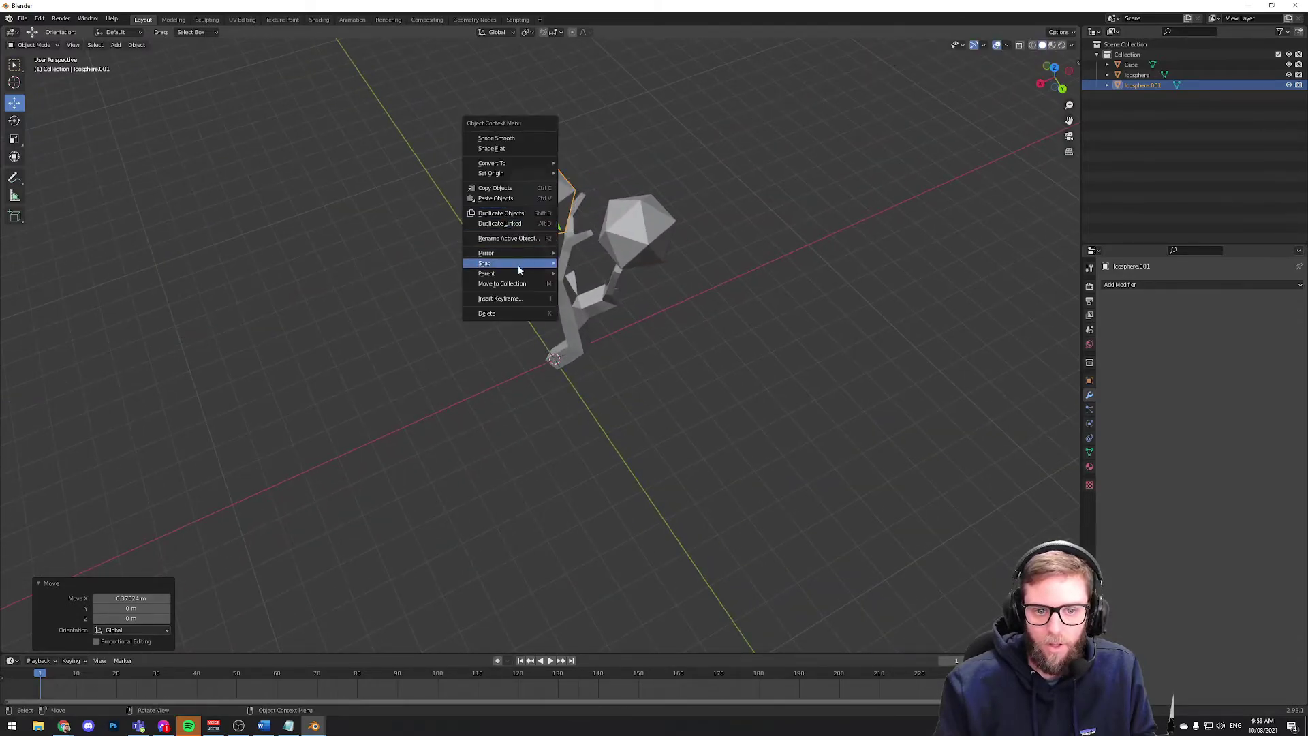
click(522, 213)
click(555, 197)
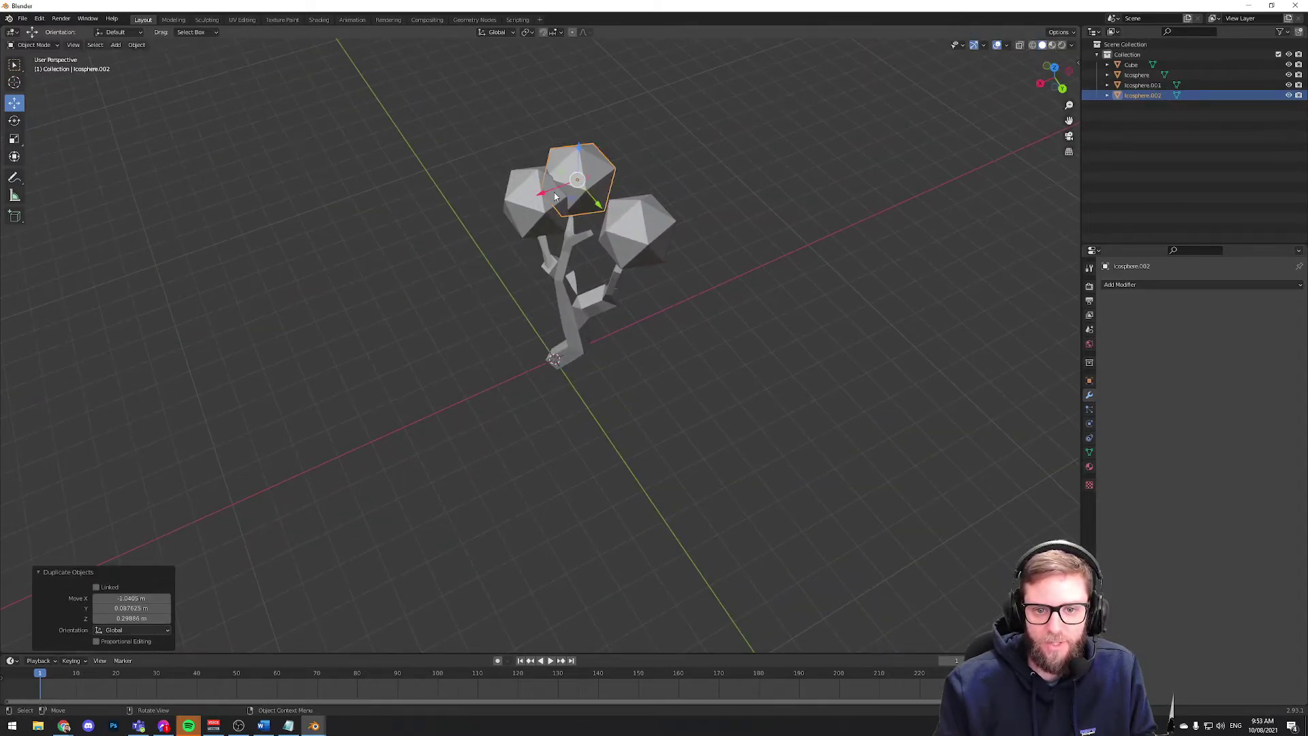
click(14, 139)
drag(616, 151, 619, 149)
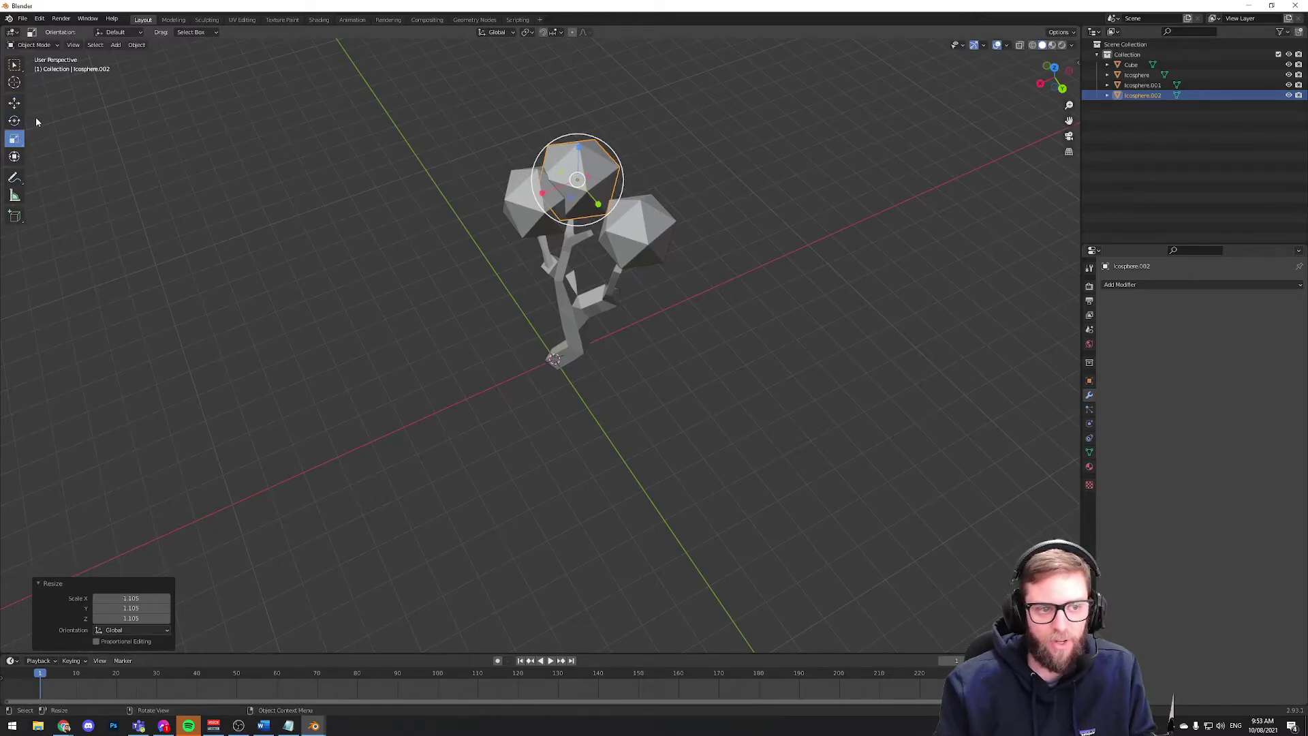
click(15, 120)
drag(584, 169, 608, 199)
middle_drag(744, 256, 529, 254)
- Duplicate a fourth icosphere into the canopy and shrink it
right_click(529, 254)
click(521, 205)
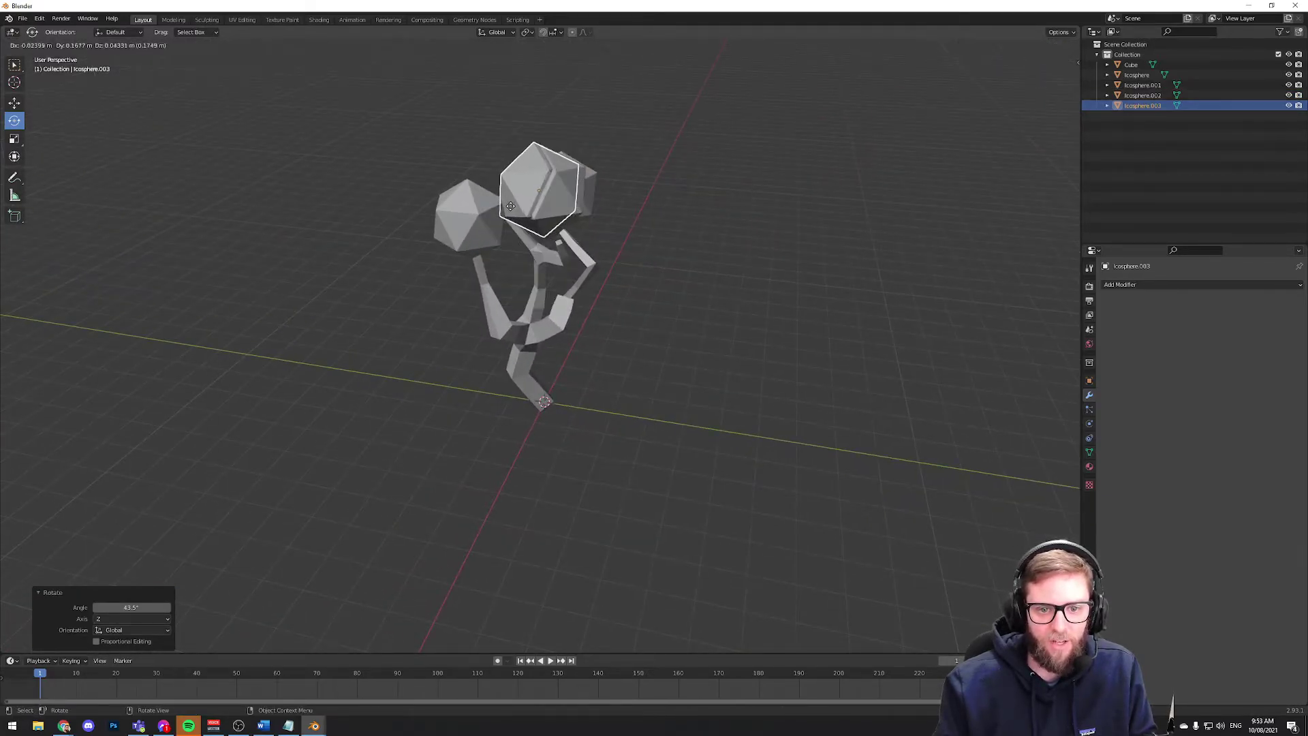
click(492, 190)
key(s)
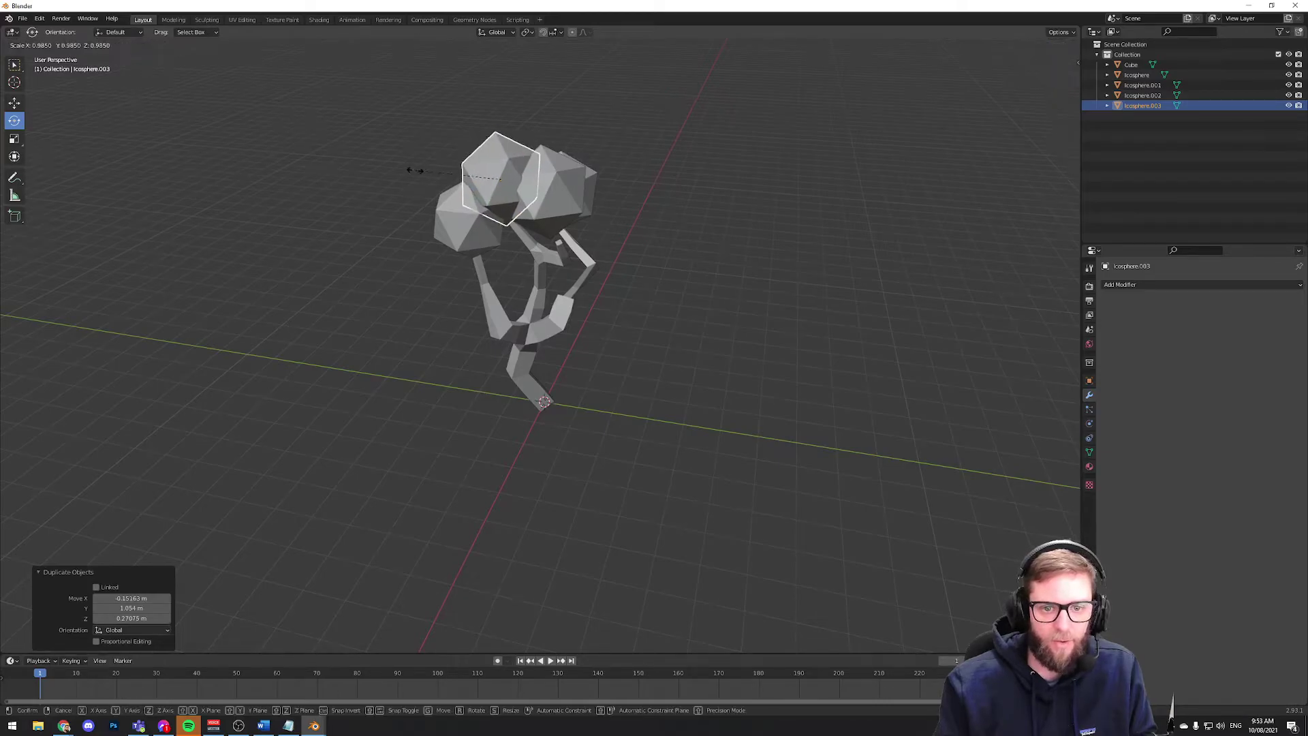
click(390, 178)
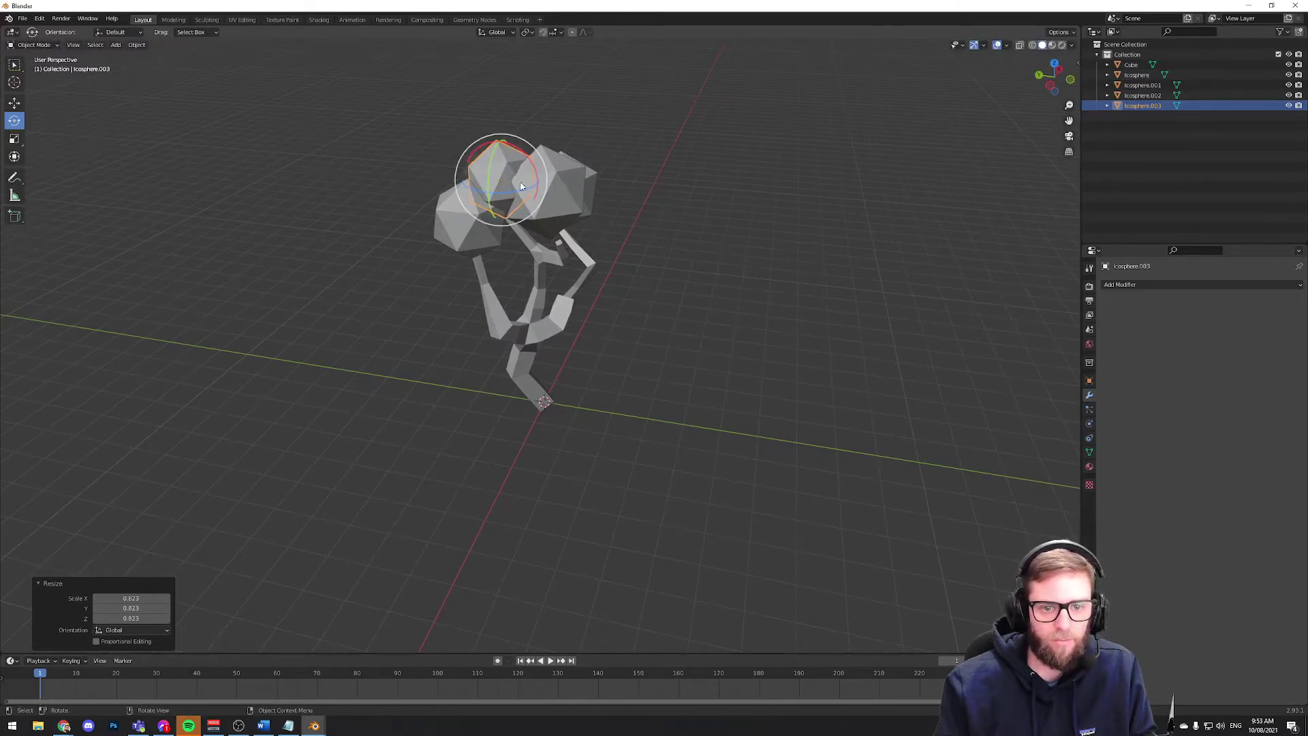
click(374, 250)
middle_drag(399, 349, 661, 232)
- Duplicate the third icosphere into a fifth on the canopy's right, raised slightly
click(595, 188)
right_click(594, 184)
click(558, 181)
click(614, 229)
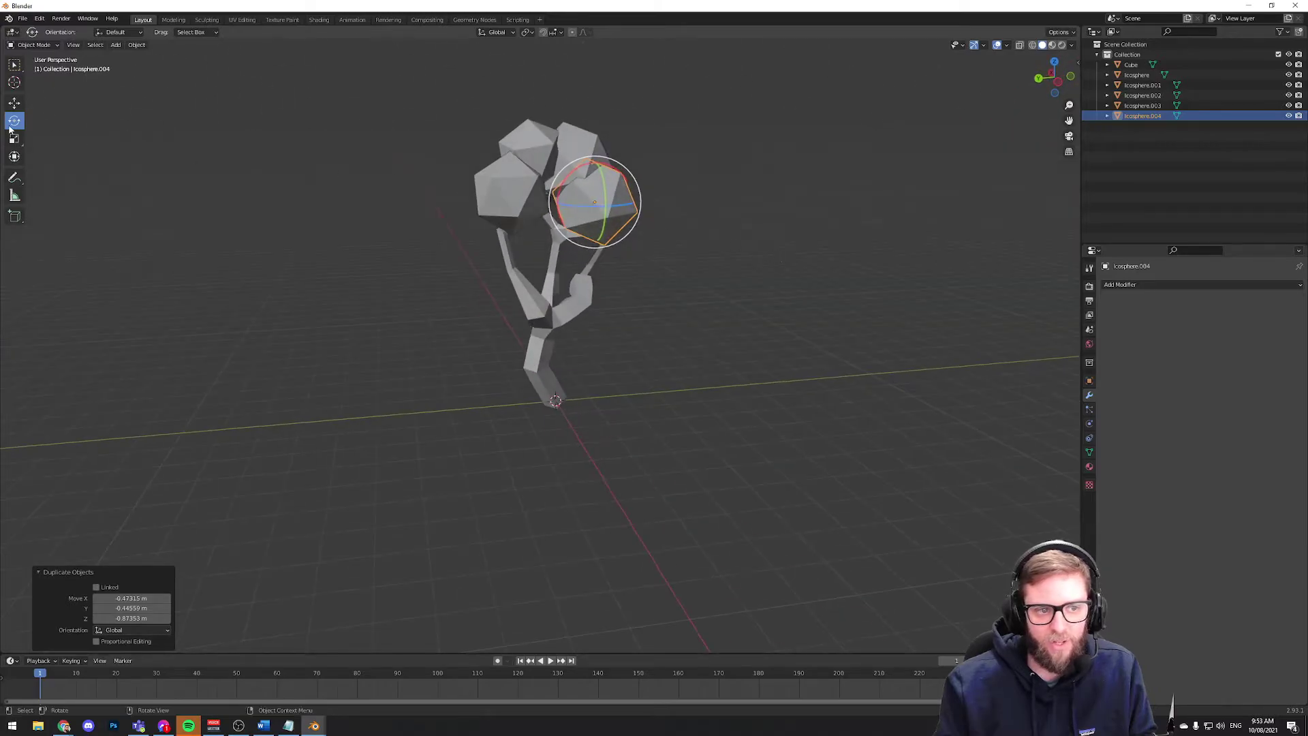
click(16, 105)
drag(595, 161, 598, 157)
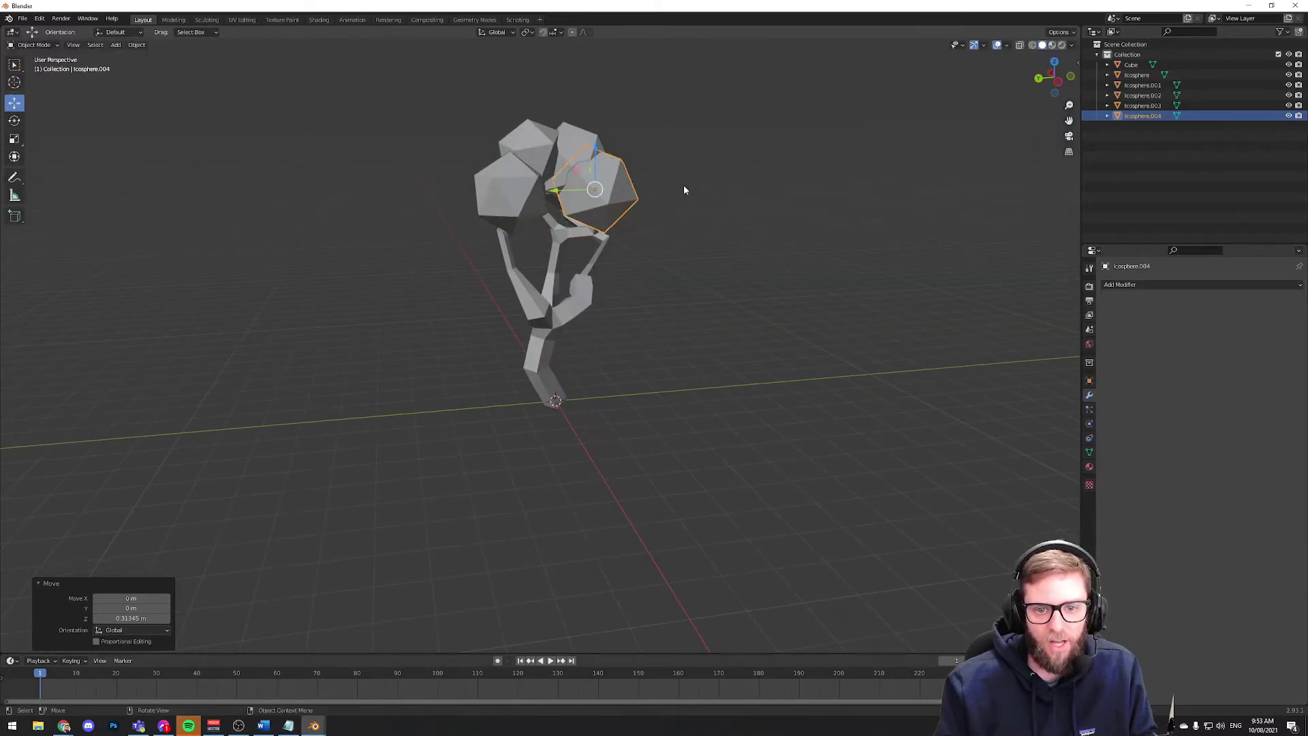
click(686, 188)
- Give the trunk a brown base color and specular 0, shown in Material Preview shading
click(561, 253)
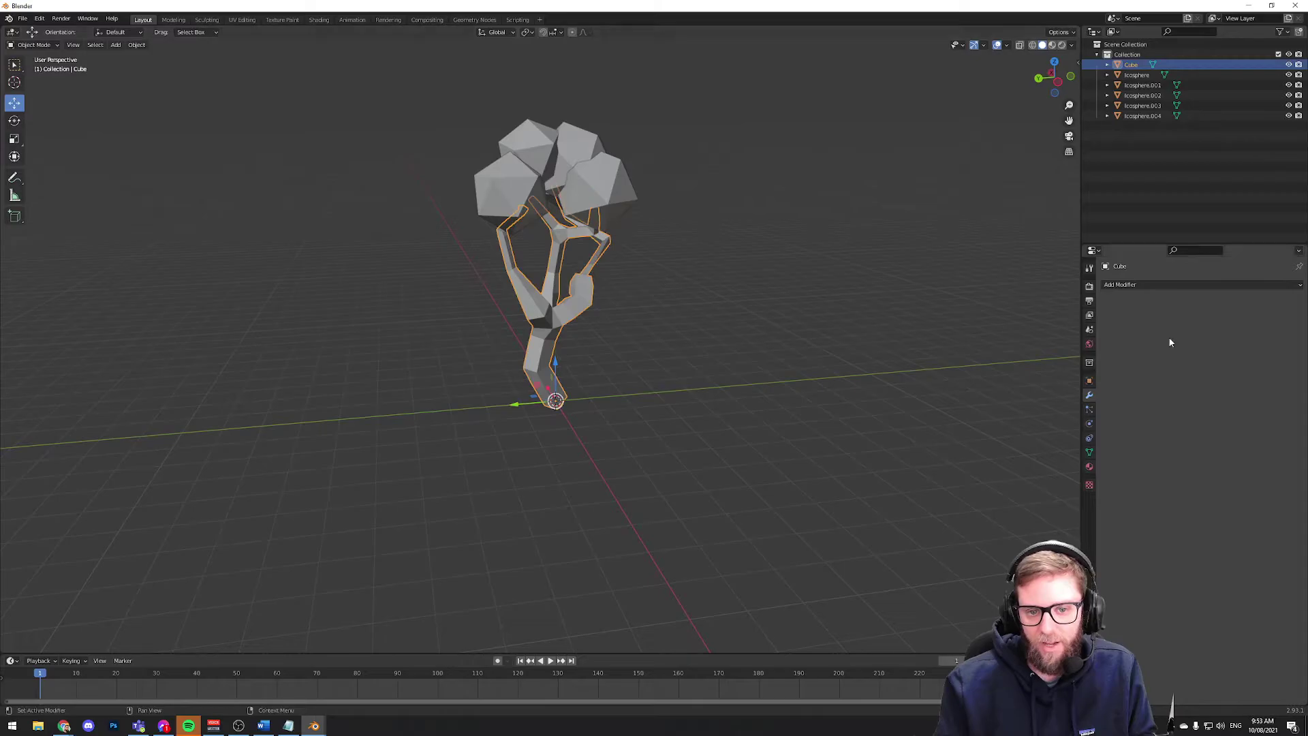
click(1090, 466)
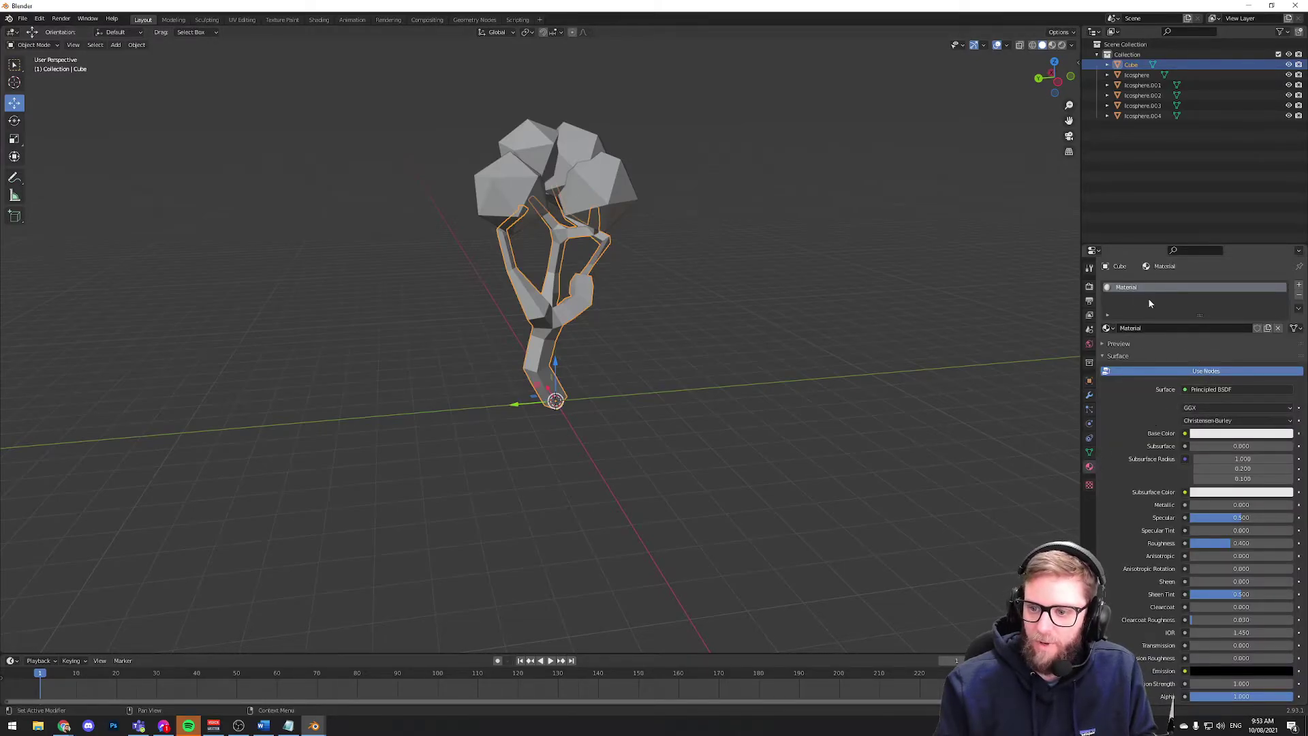
click(1226, 439)
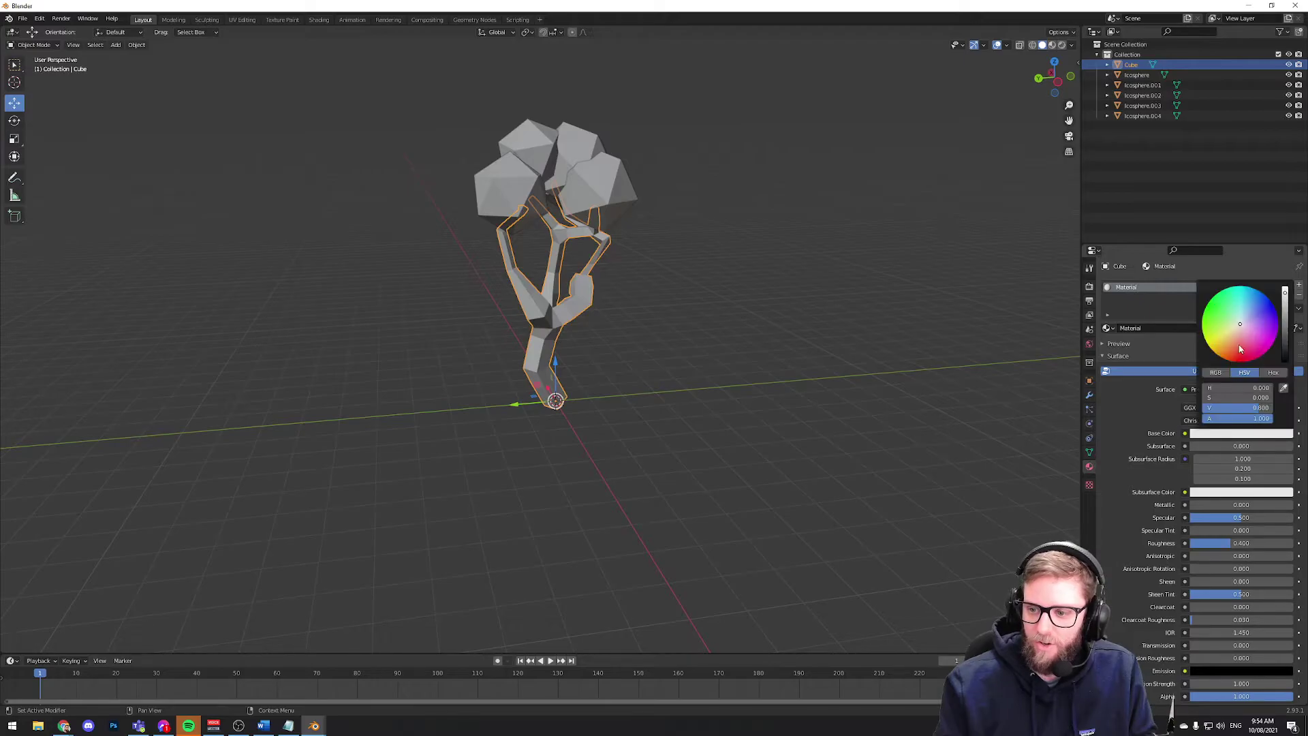
mouse_move(1237, 327)
mouse_down()
mouse_move(1220, 340)
mouse_move(1287, 327)
mouse_move(1224, 345)
mouse_up()
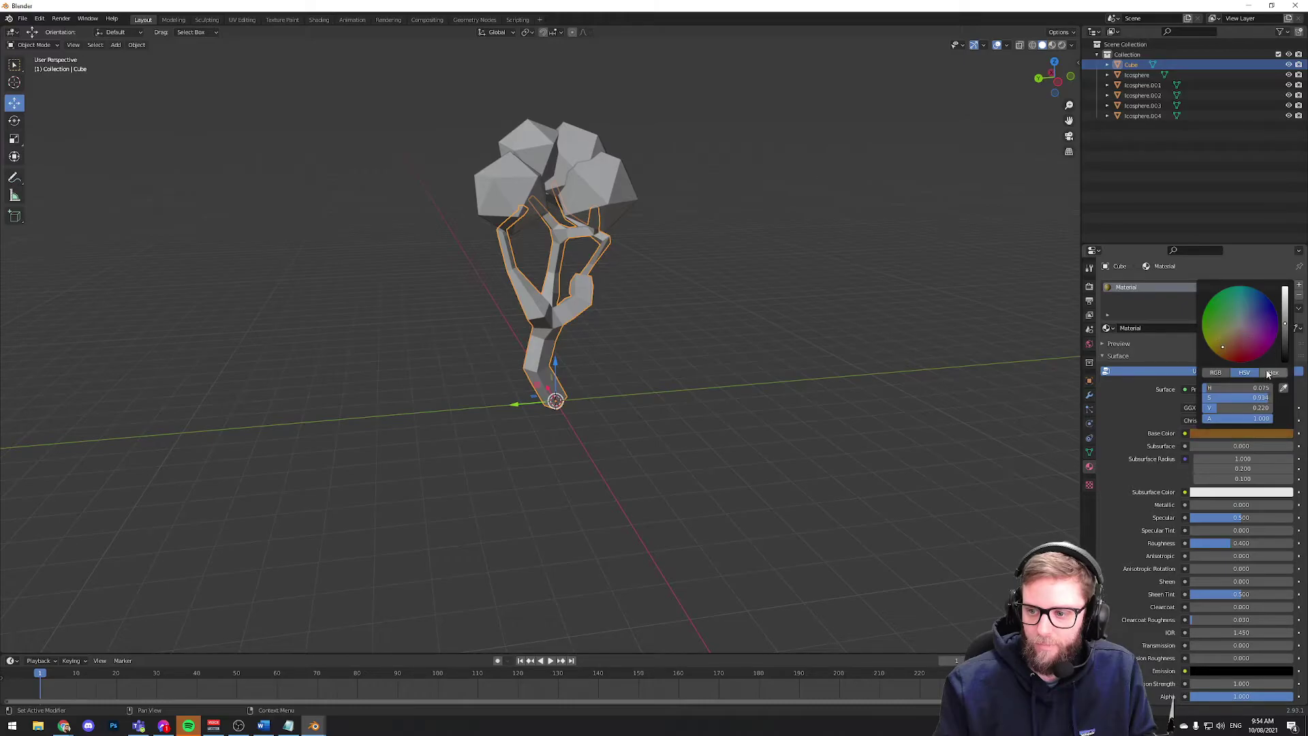
click(1053, 45)
click(807, 251)
mouse_move(807, 251)
middle_down()
mouse_move(780, 266)
mouse_move(603, 271)
middle_up()
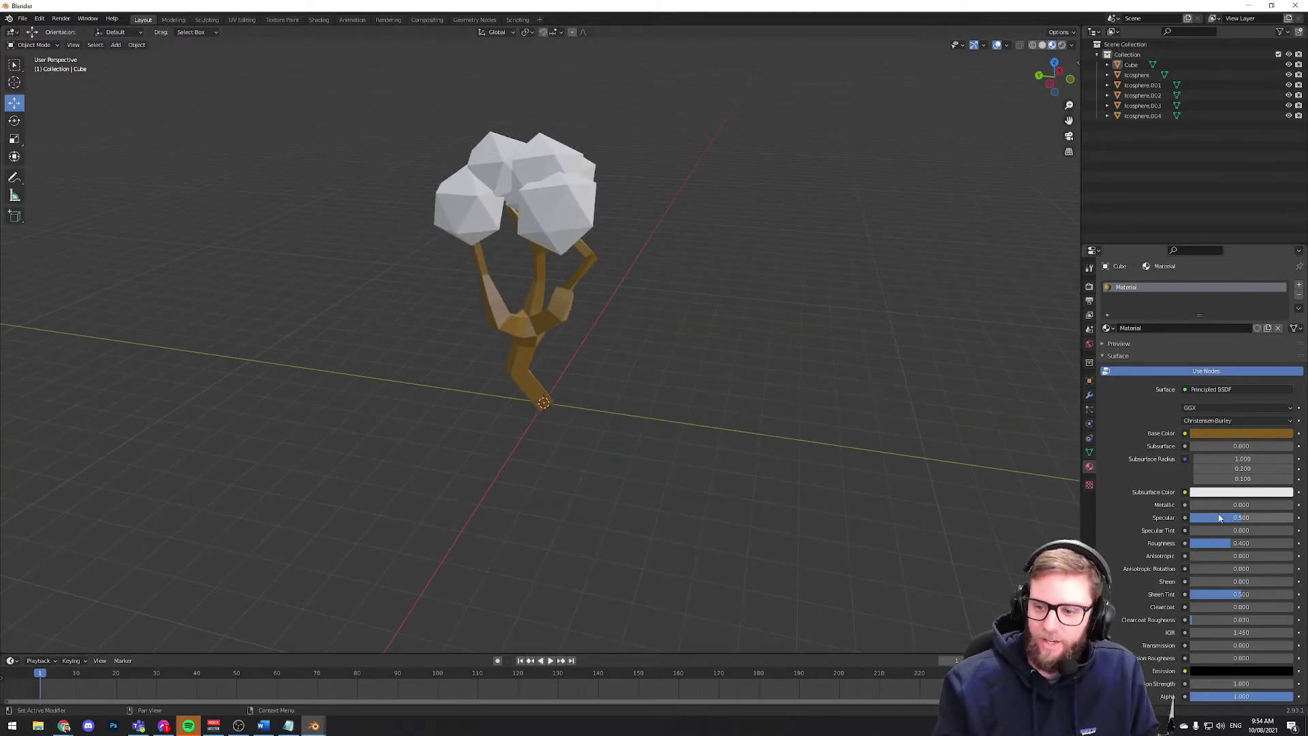
drag(1220, 519, 1192, 519)
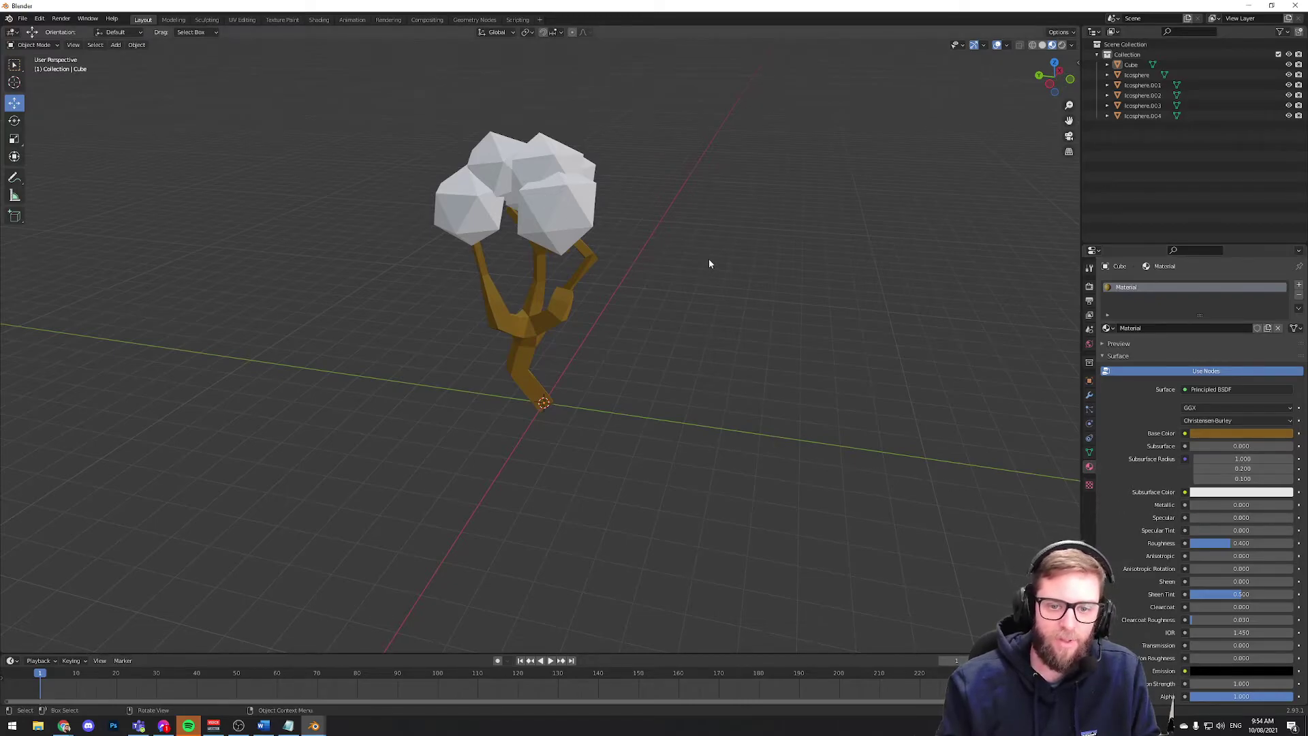
- Orbit around the tree to inspect the green canopy, then box-select the whole tree
middle_drag(709, 264, 532, 195)
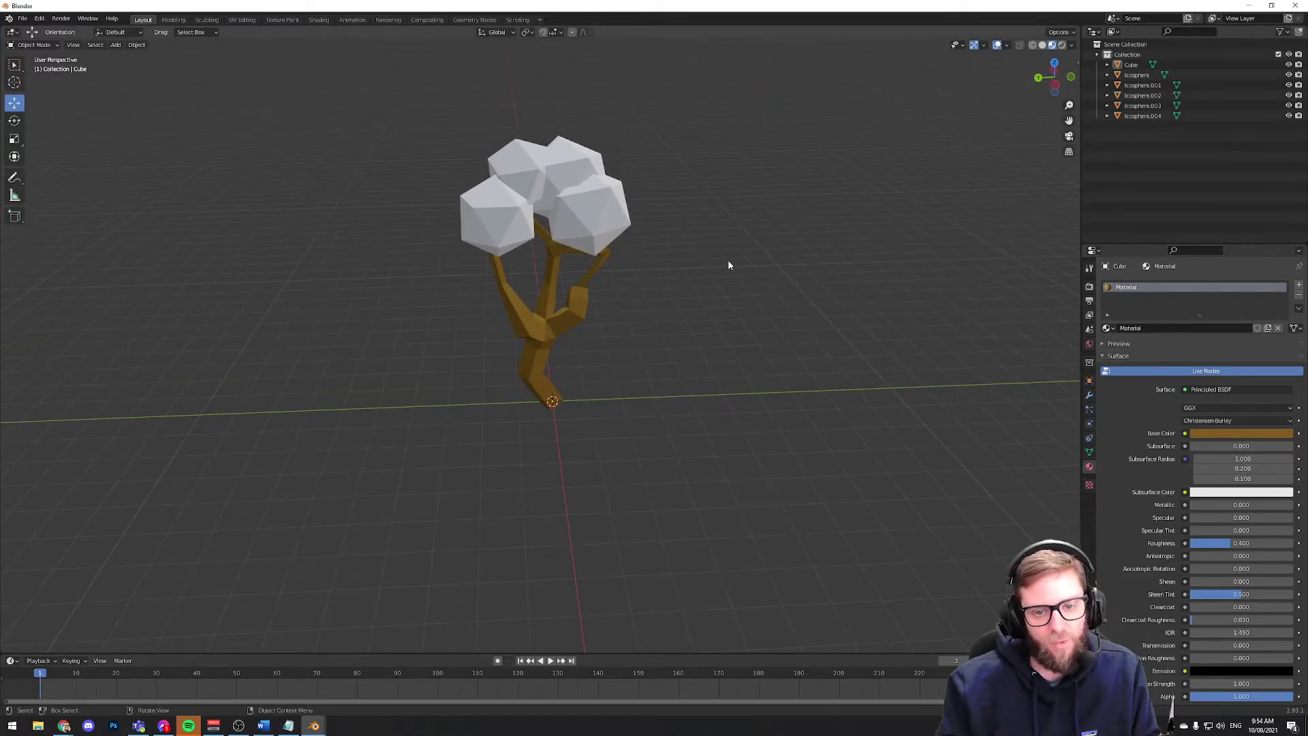
middle_drag(728, 265, 480, 312)
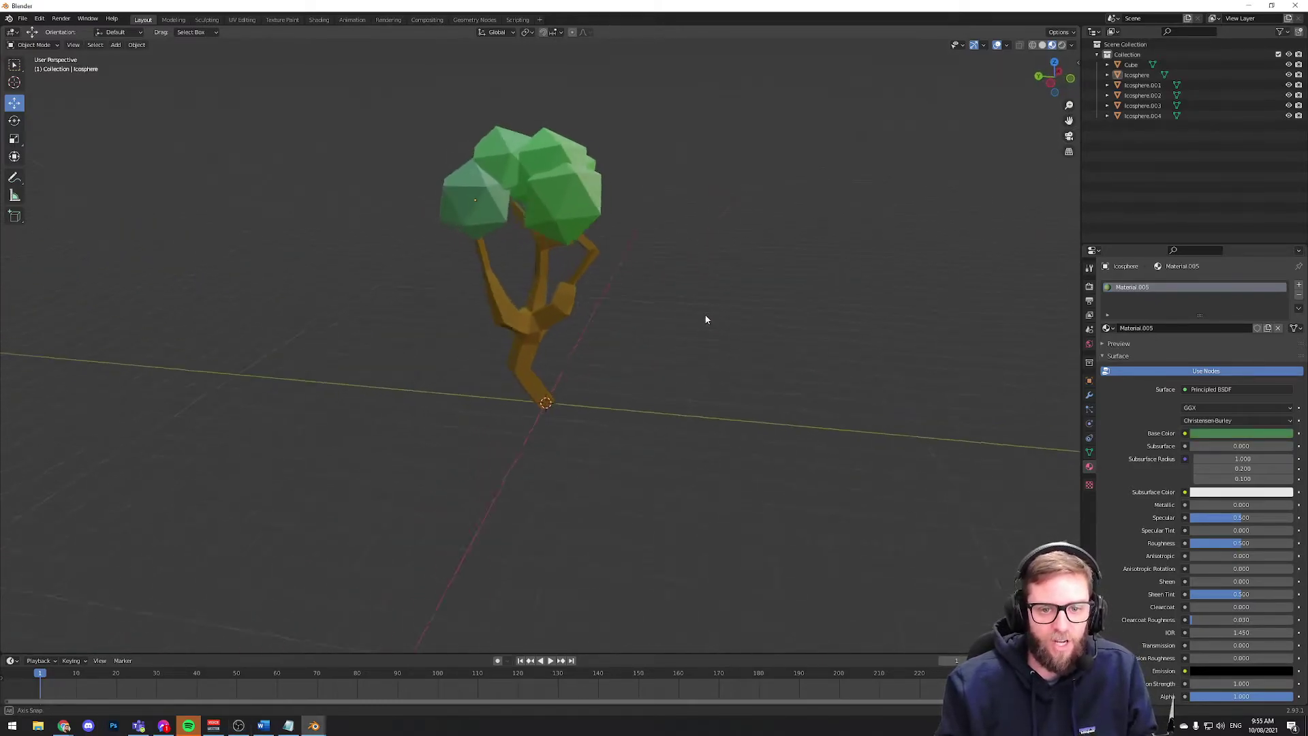
mouse_move(706, 320)
middle_down()
mouse_move(675, 330)
mouse_move(691, 324)
middle_up()
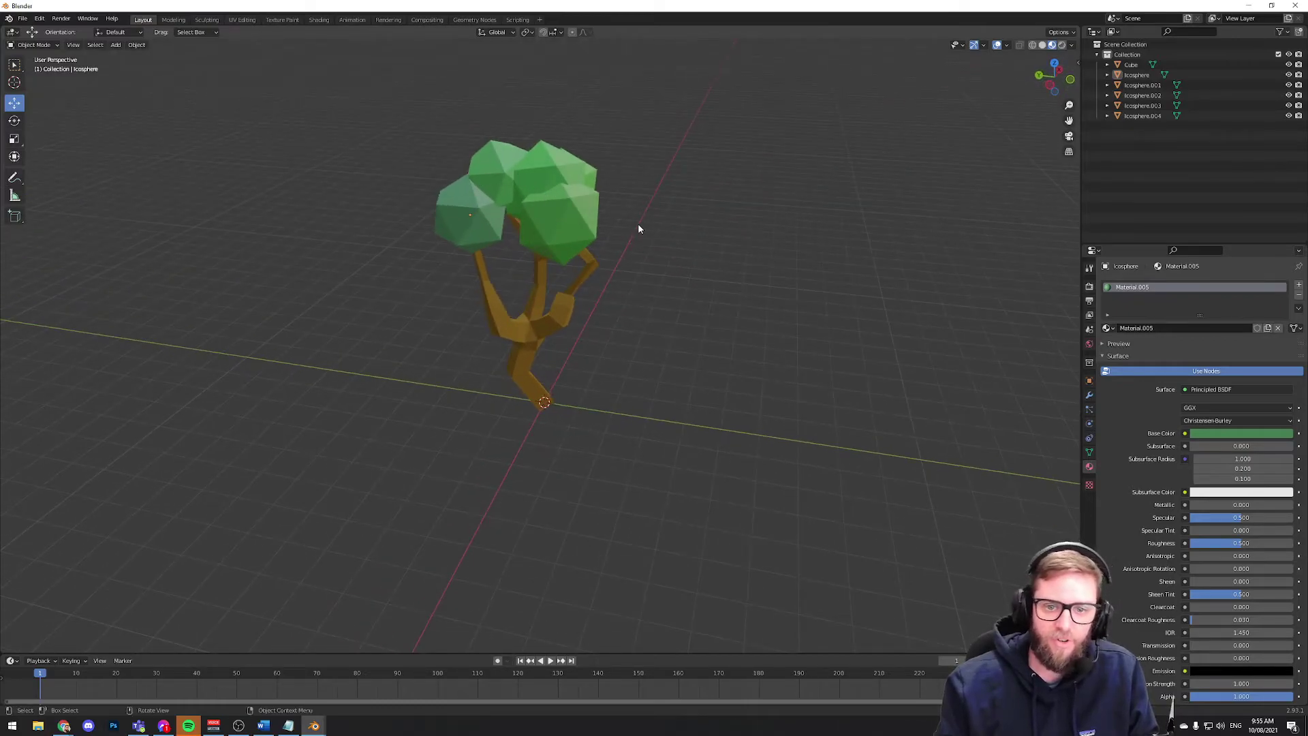
middle_drag(640, 229, 591, 257)
middle_drag(640, 307, 524, 251)
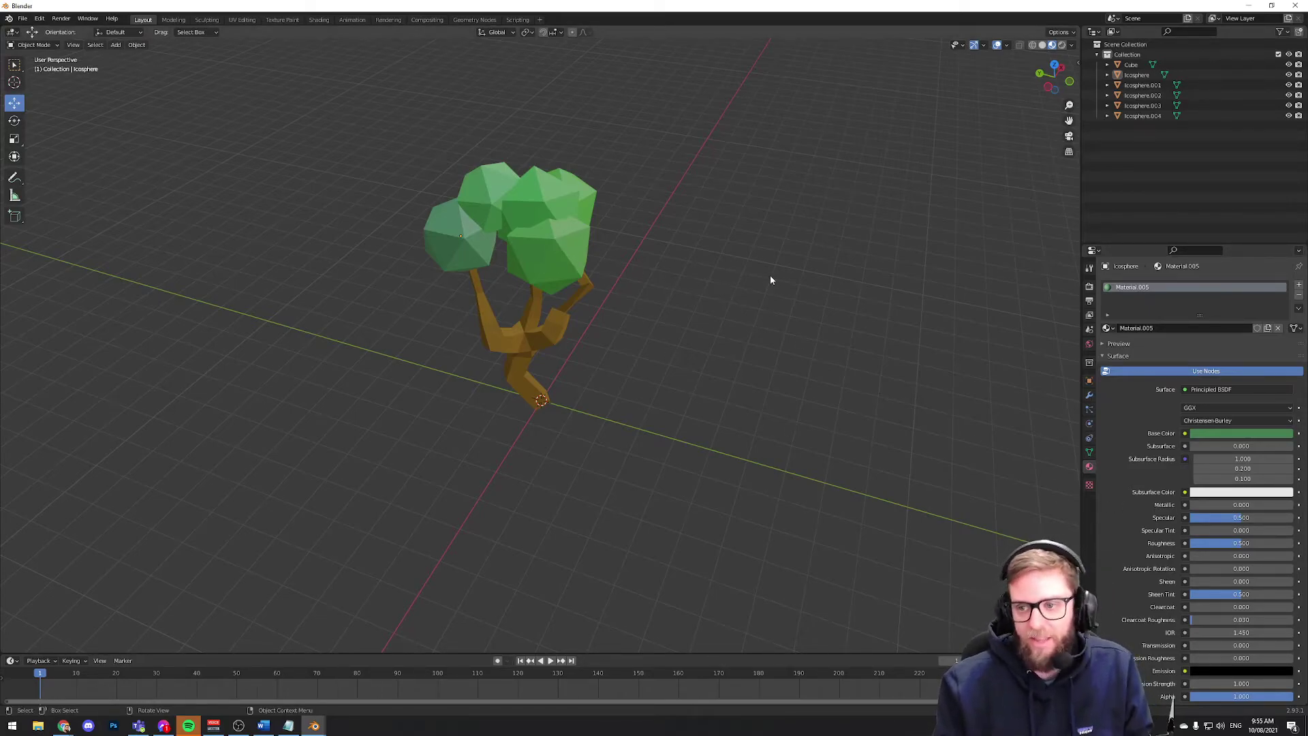
drag(649, 441, 379, 116)
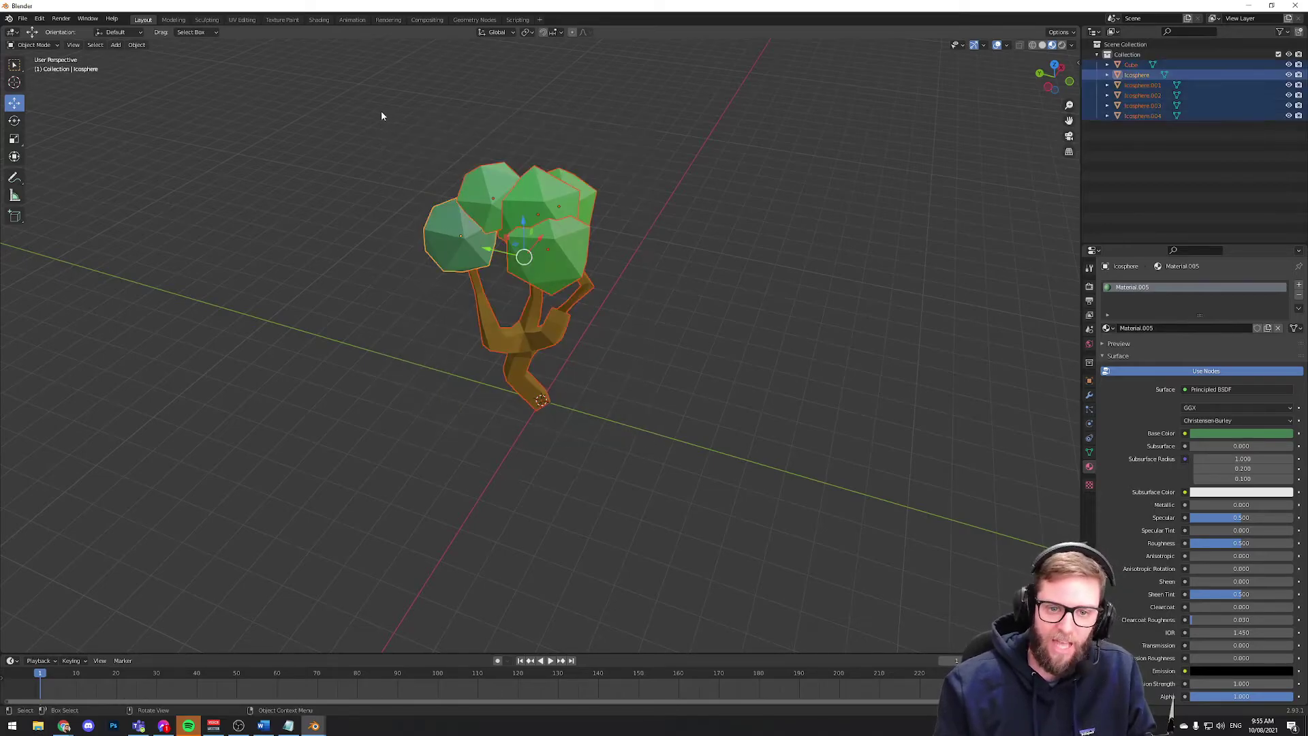
- Select all five leaf icospheres
click(728, 251)
mouse_move(314, 726)
mouse_move(365, 695)
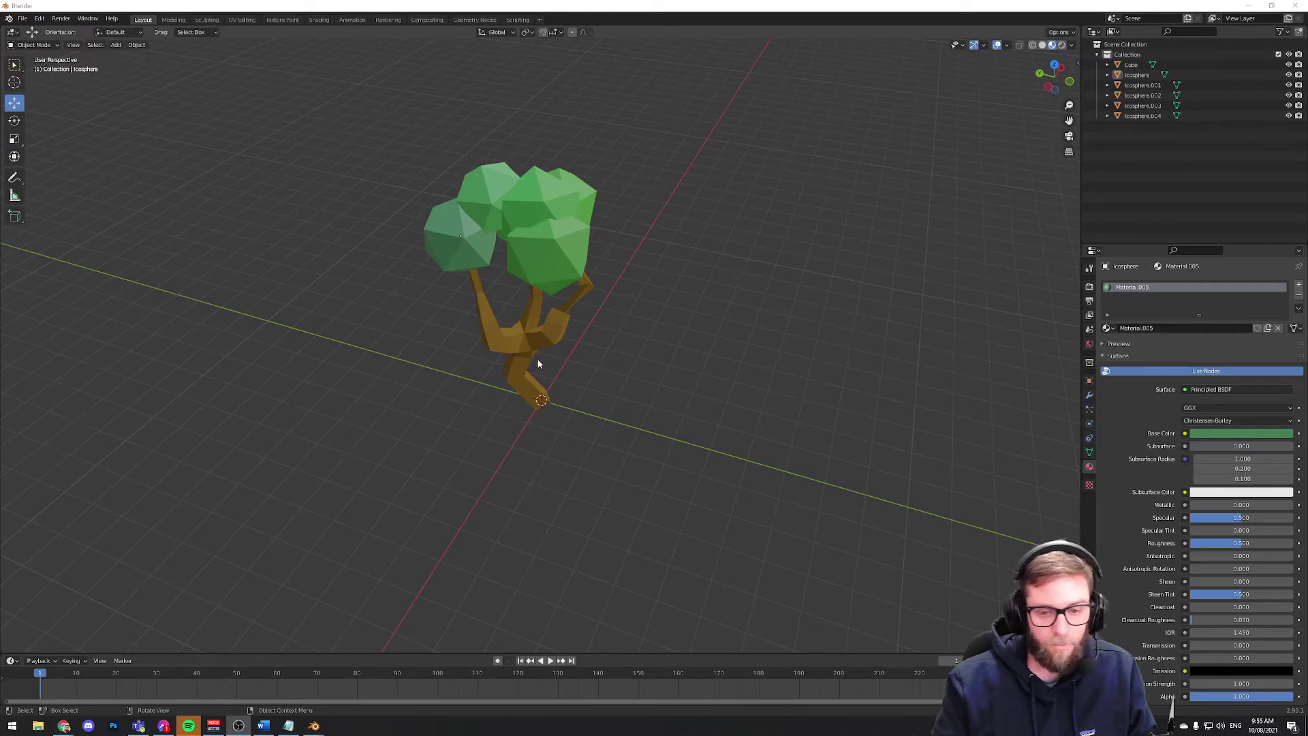
middle_drag(663, 359, 654, 342)
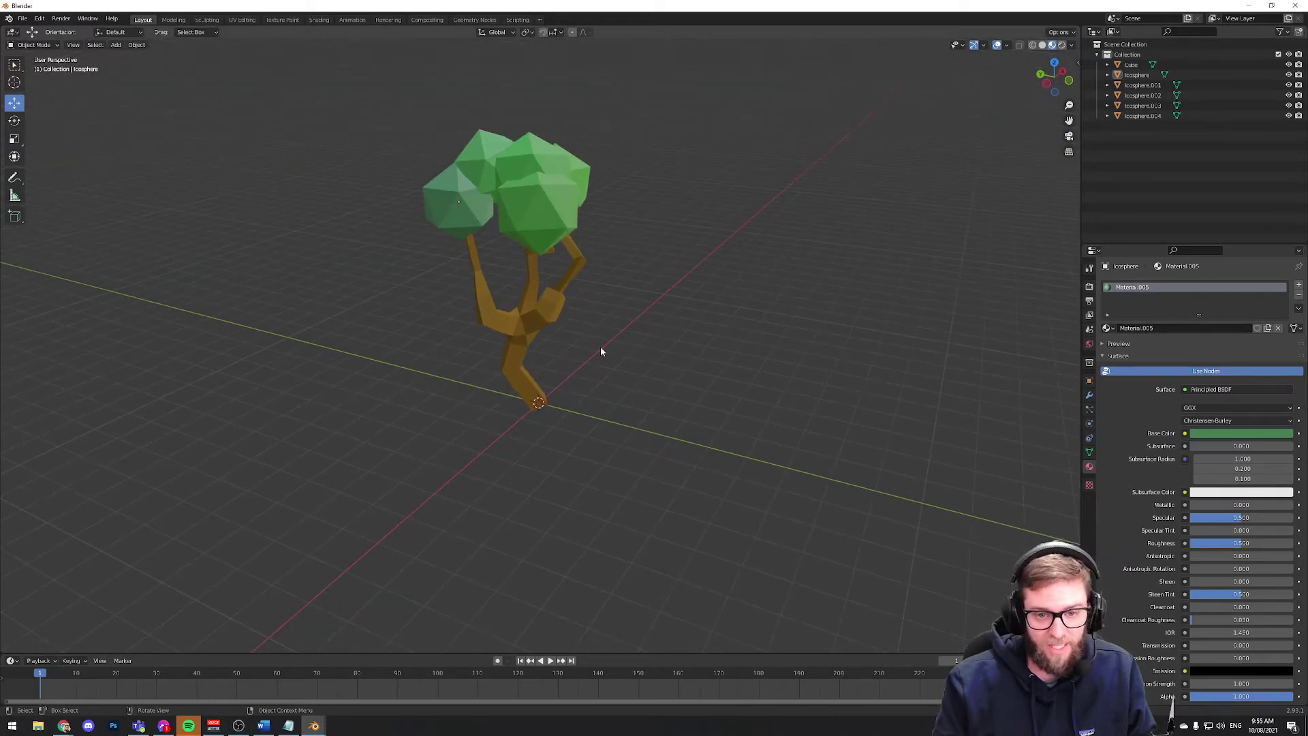
click(537, 327)
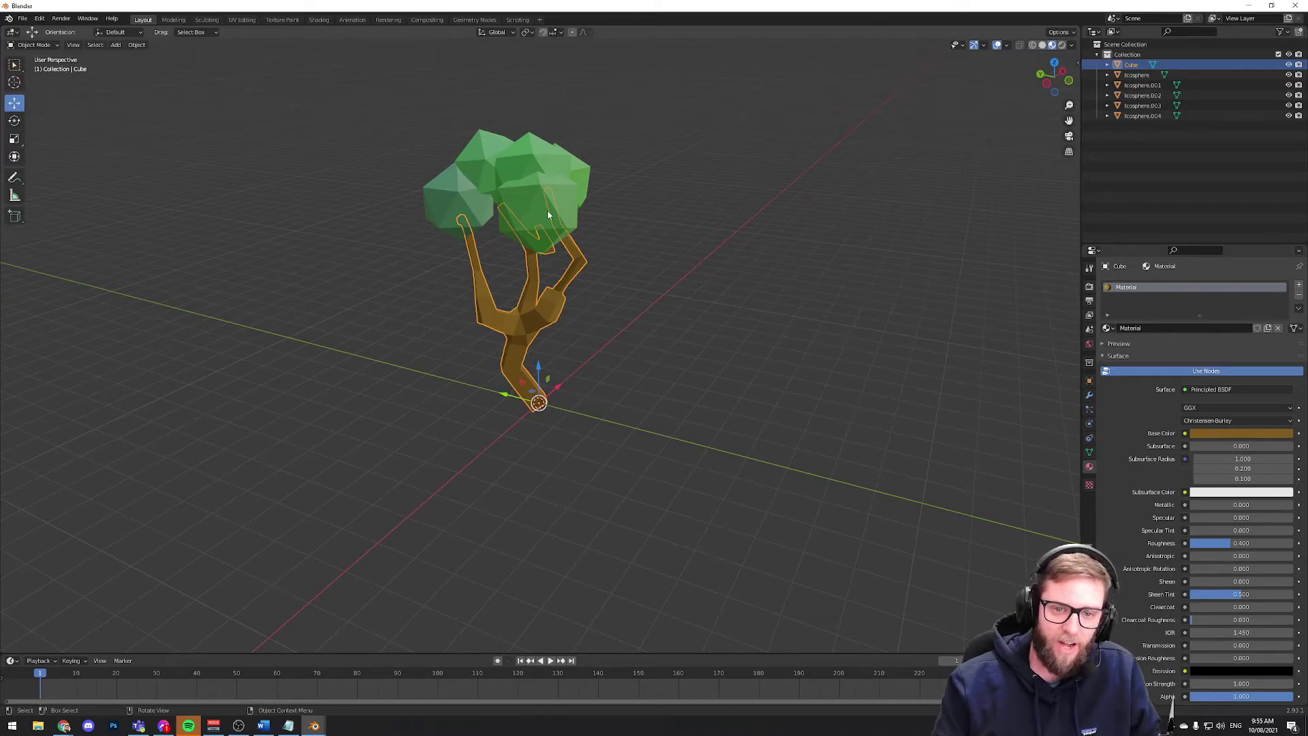
click(693, 282)
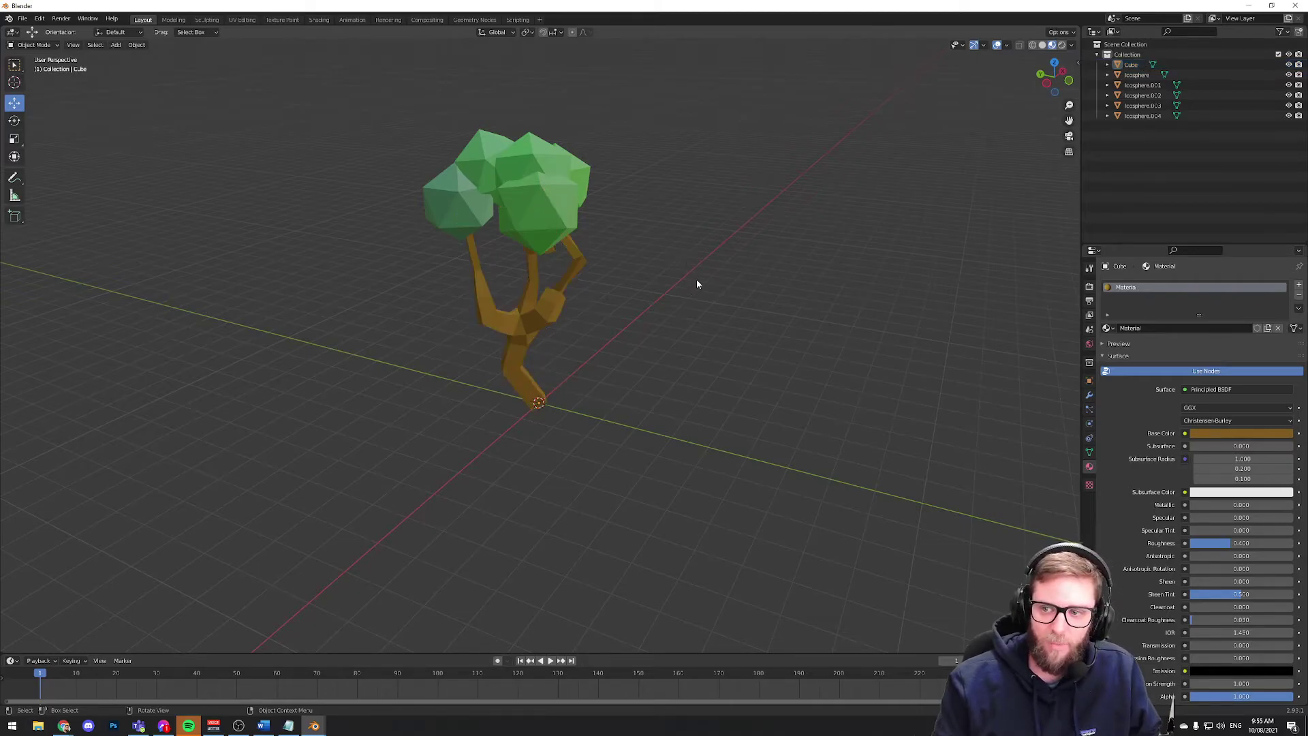
click(452, 192)
shift+click(526, 151)
shift+click(581, 176)
shift+click(492, 163)
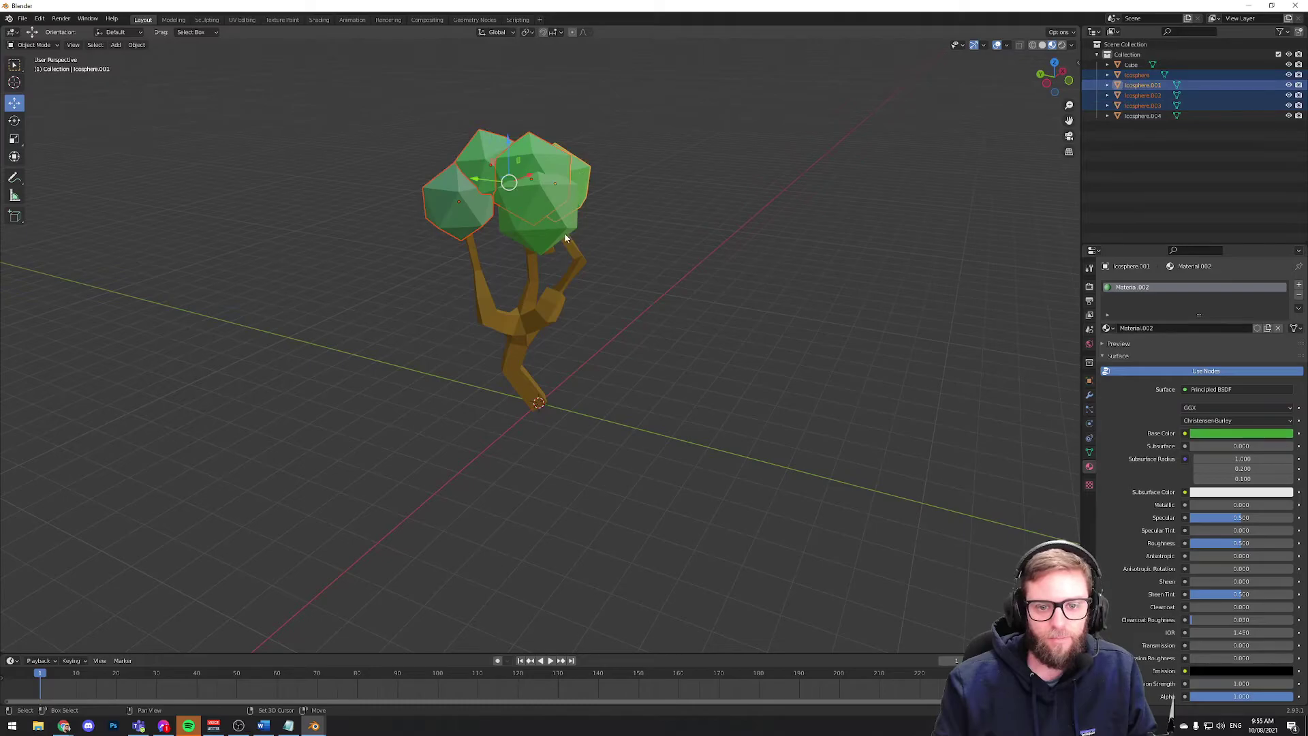
shift+click(558, 235)
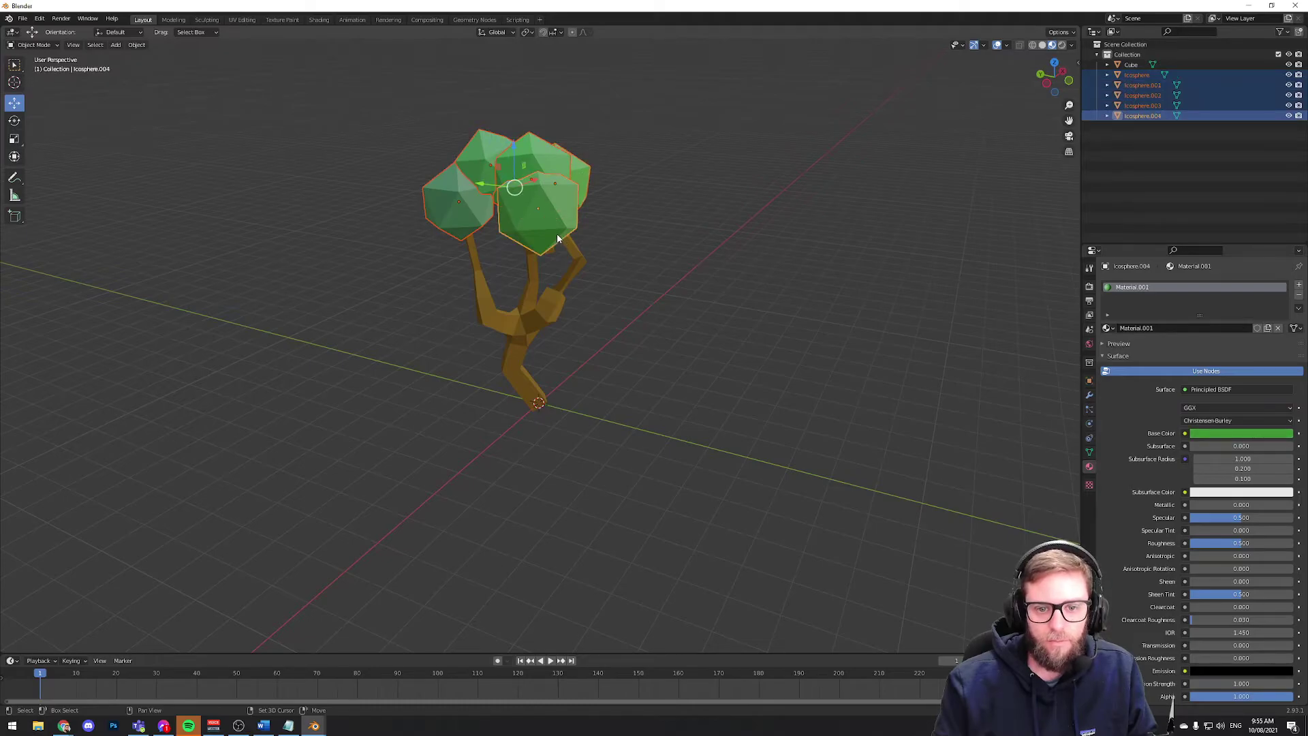
- Make the trunk Cube the parent of the icospheres and check the Outliner hierarchy
shift+click(538, 319)
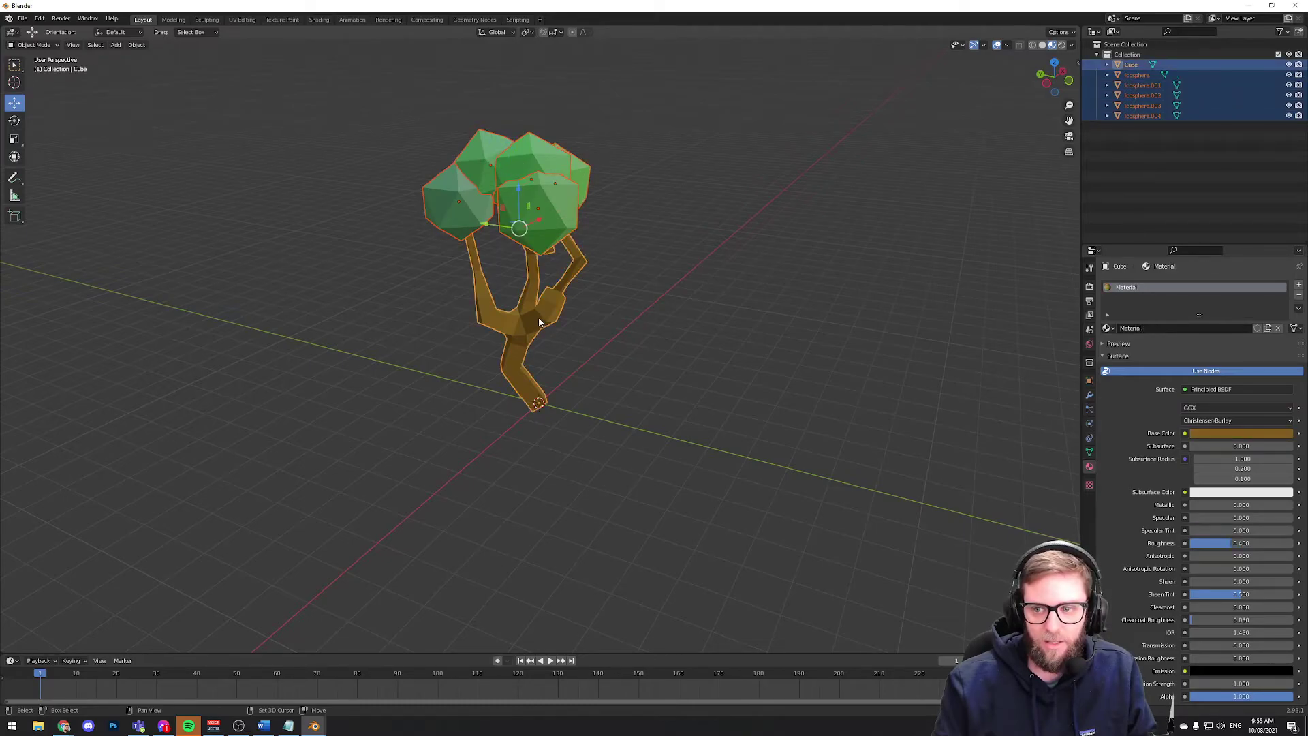
click(136, 45)
mouse_move(164, 182)
click(245, 184)
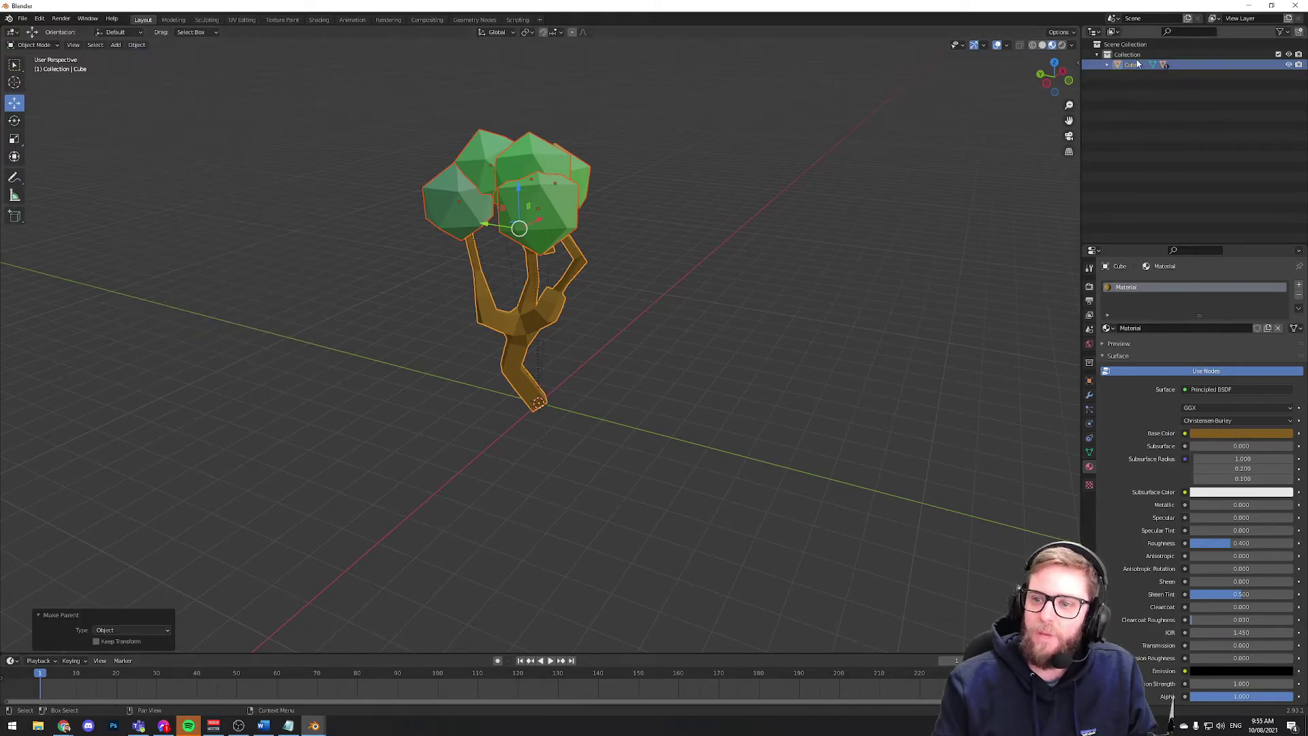
click(1107, 65)
click(1106, 64)
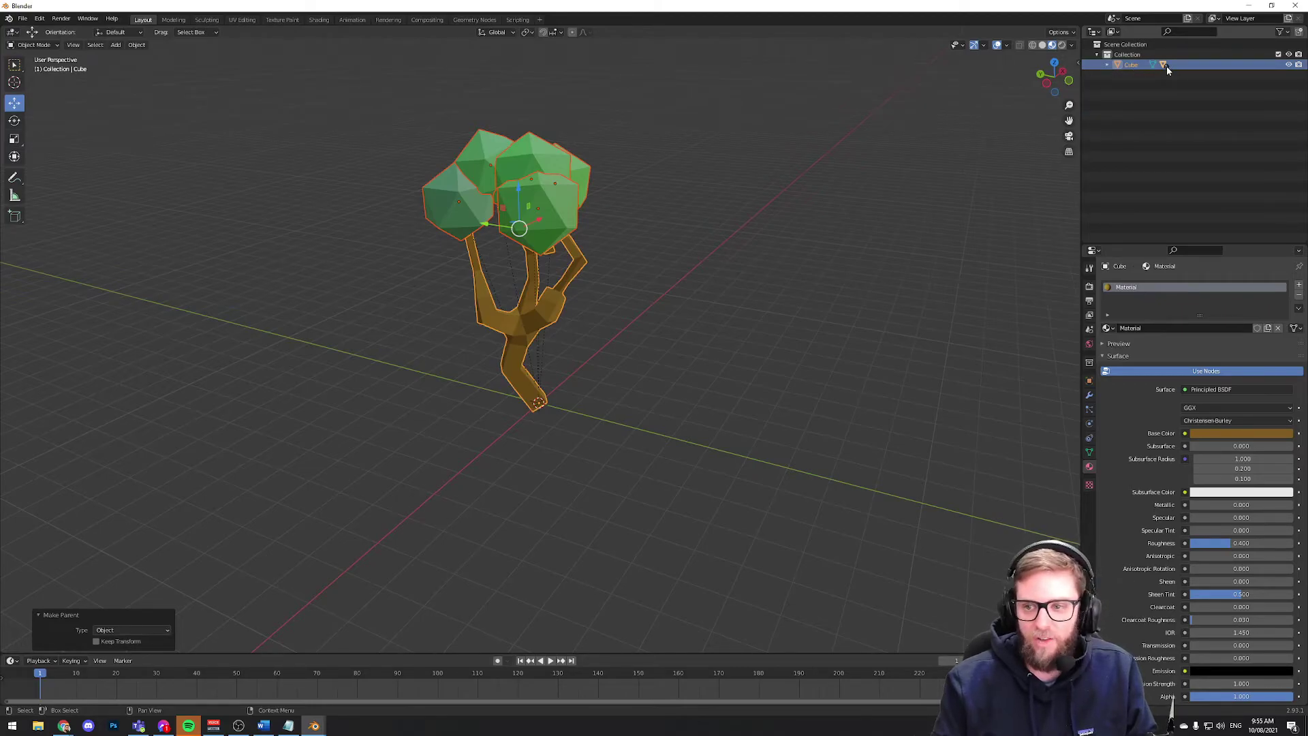
- Shift the tree along Y and try raising the top icosphere, undoing that move
click(807, 230)
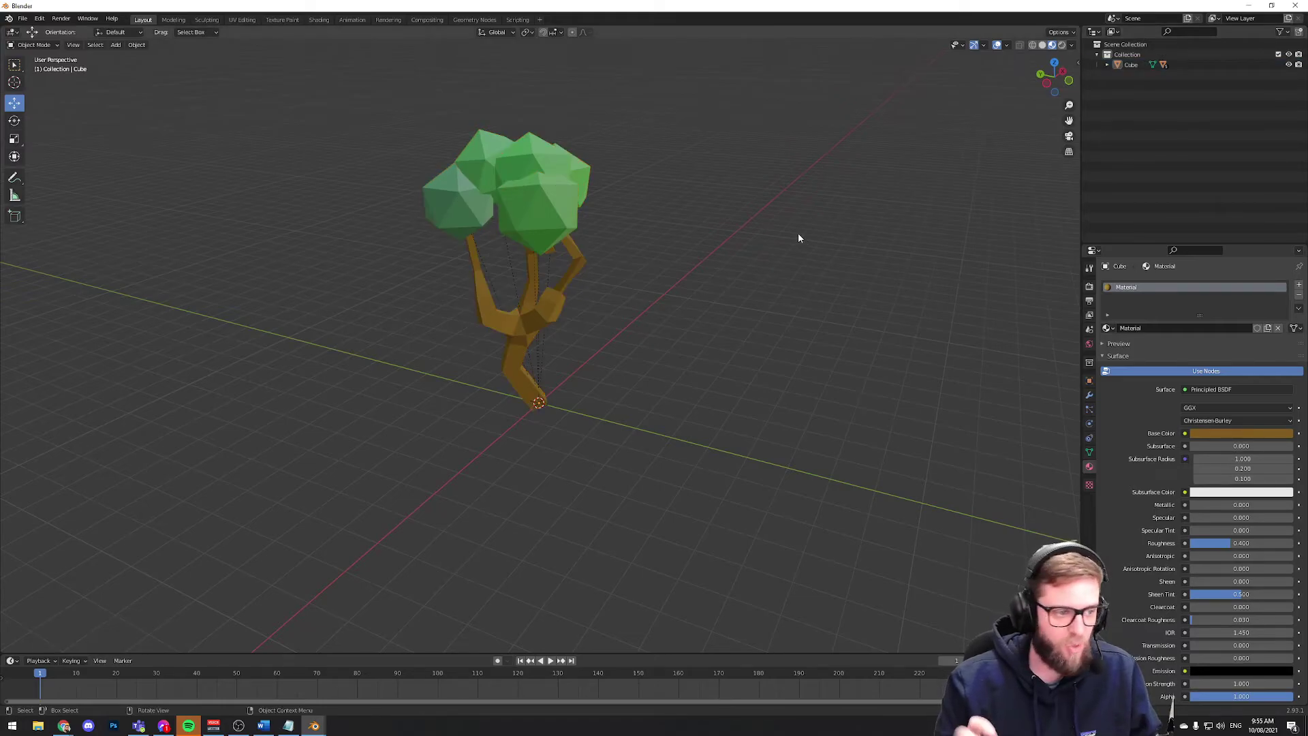
click(542, 318)
key(g)
drag(578, 371, 516, 389)
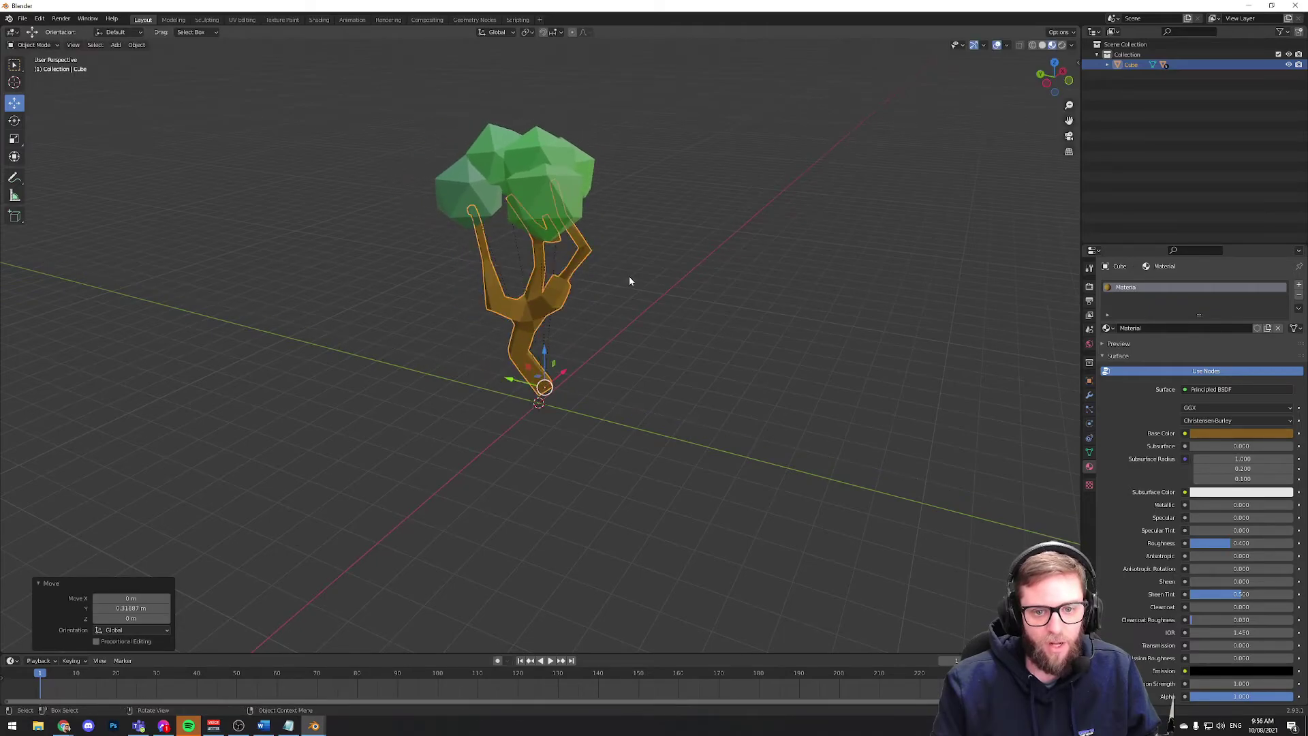
click(535, 144)
key(g)
key(z)
click(547, 139)
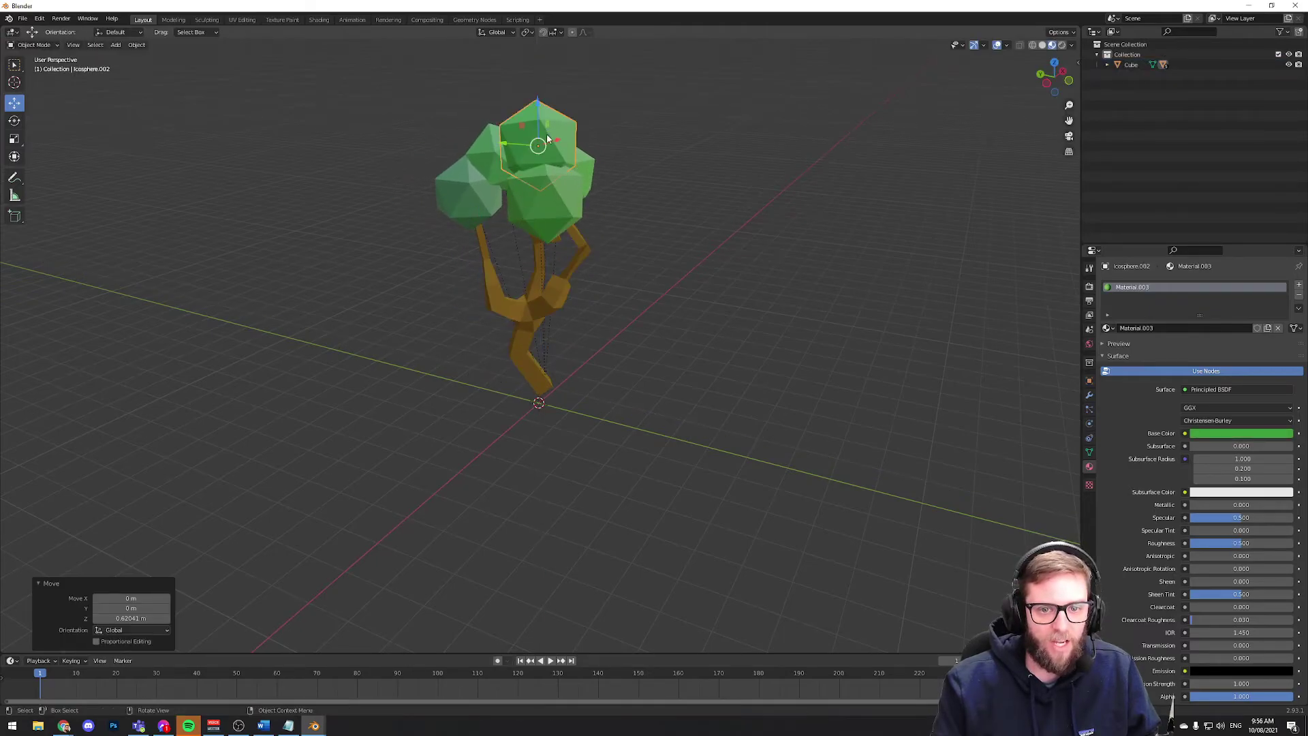
key(g)
click(613, 156)
key(ctrl+z)
key(ctrl+z)
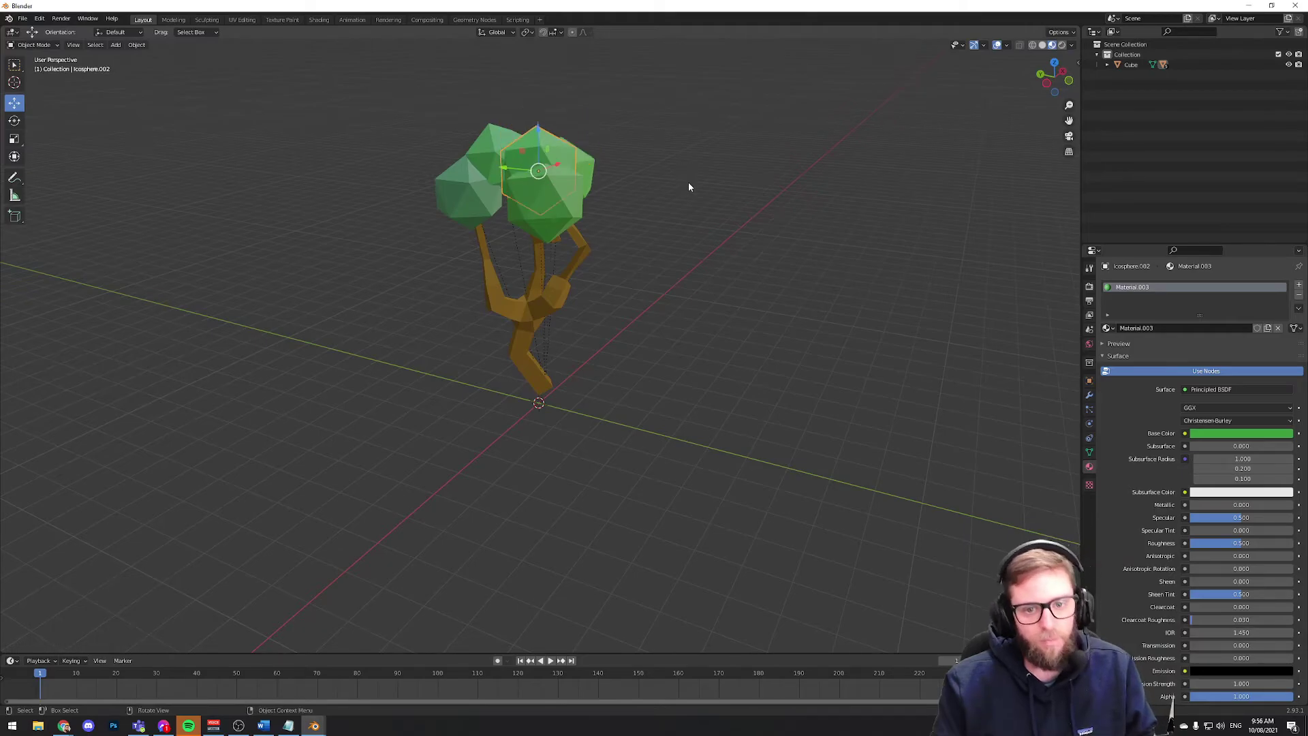
middle_drag(716, 198, 745, 226)
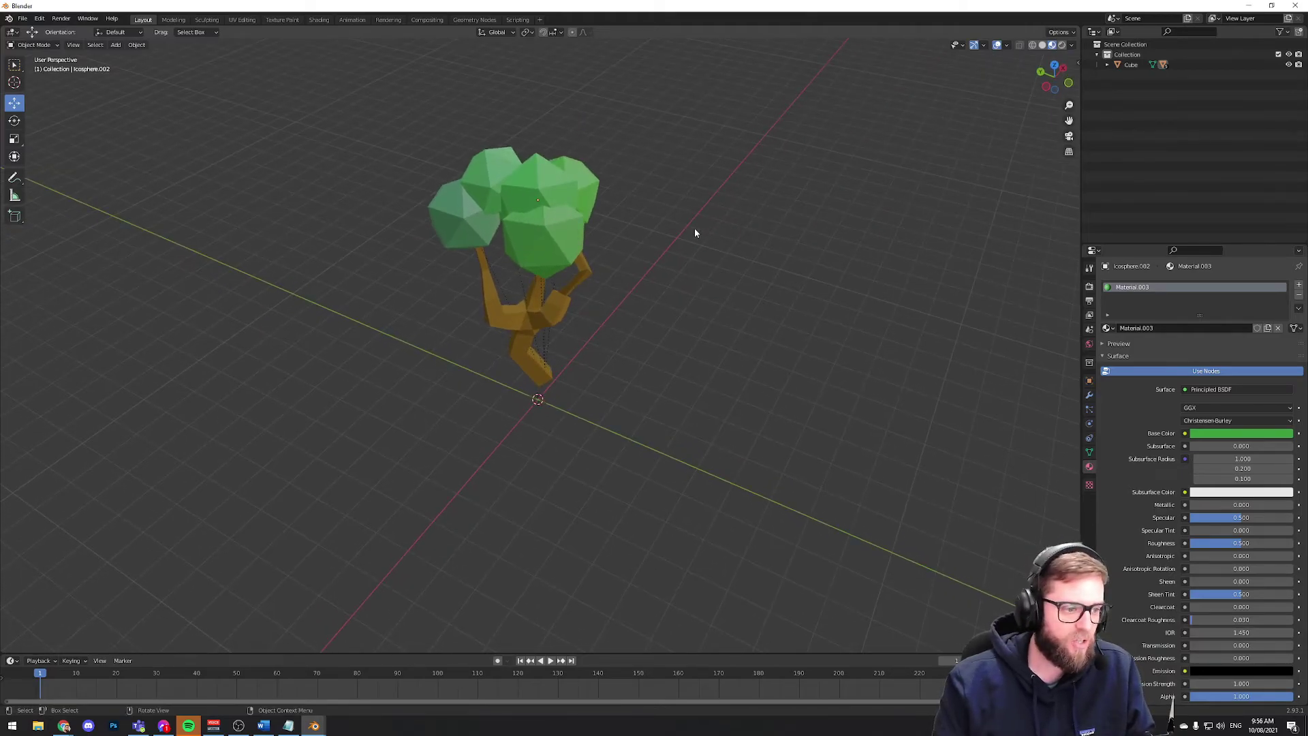
- Select the trunk with its five child leaves and copy all six objects
click(578, 233)
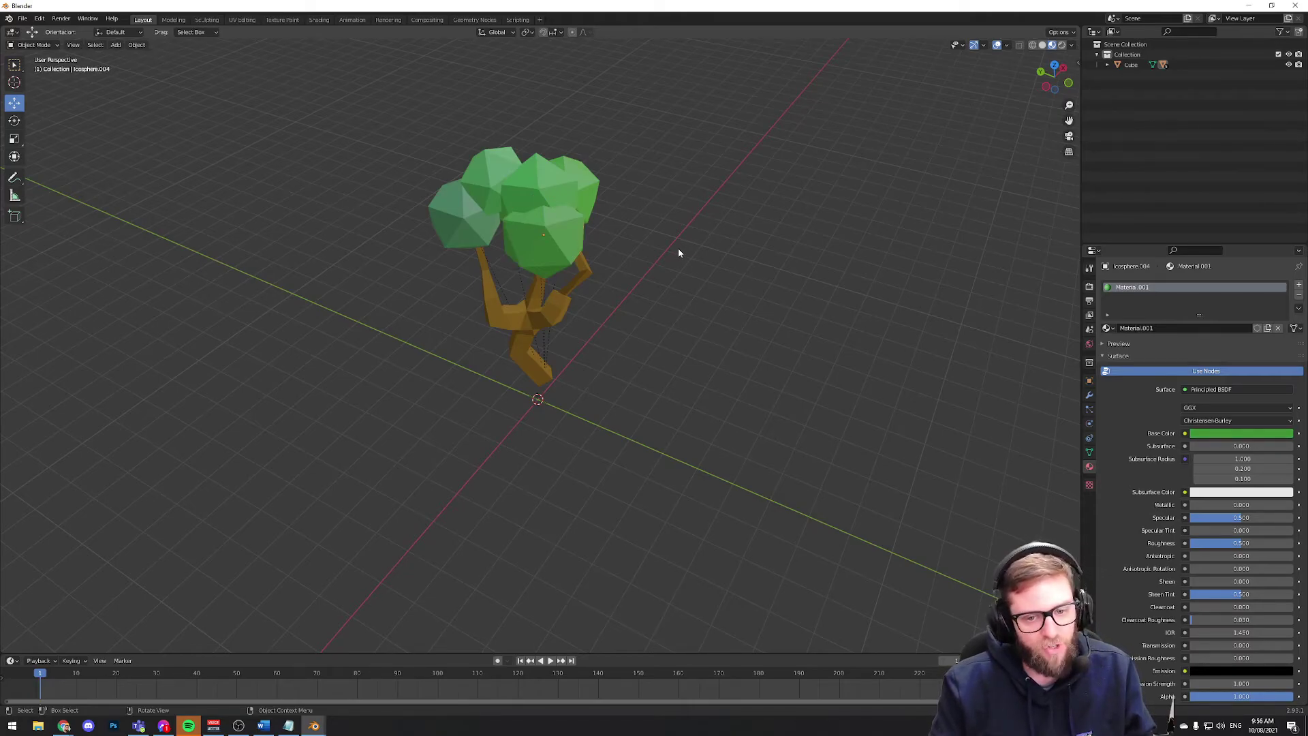
click(525, 342)
key(a)
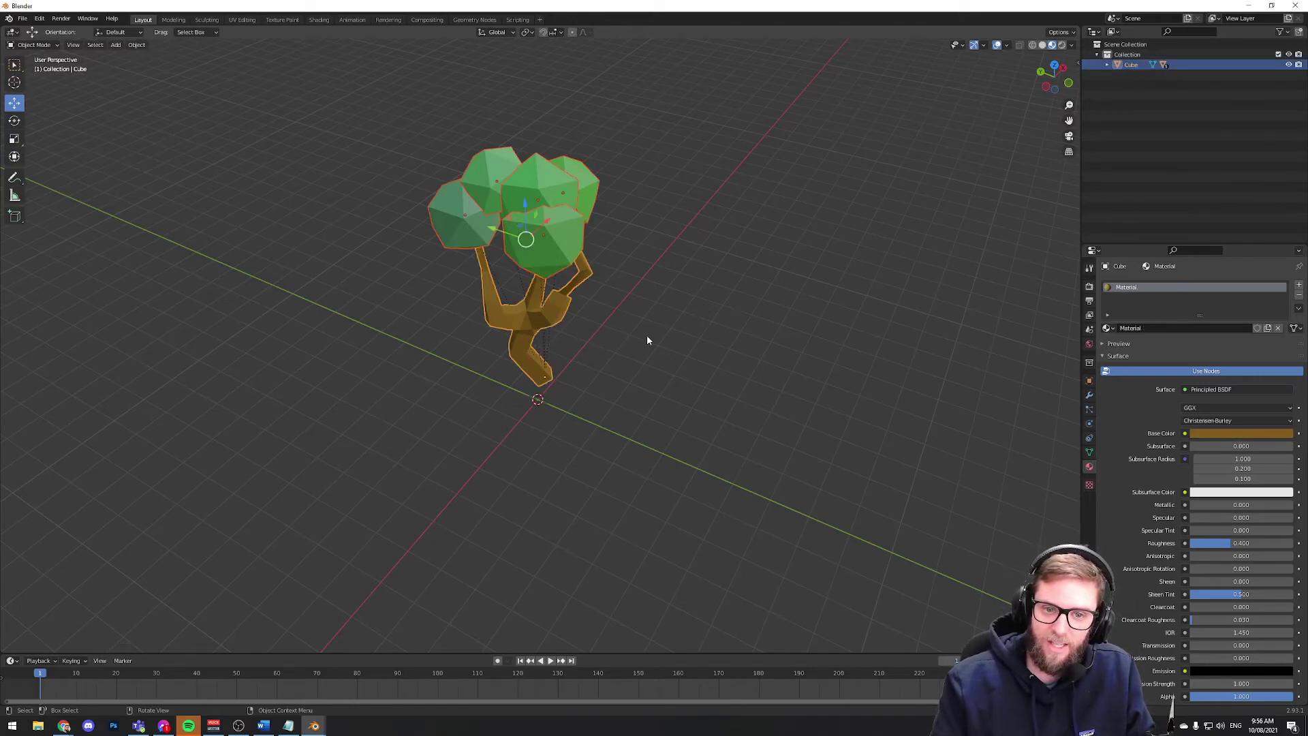
middle_drag(727, 359, 687, 339)
right_click(488, 298)
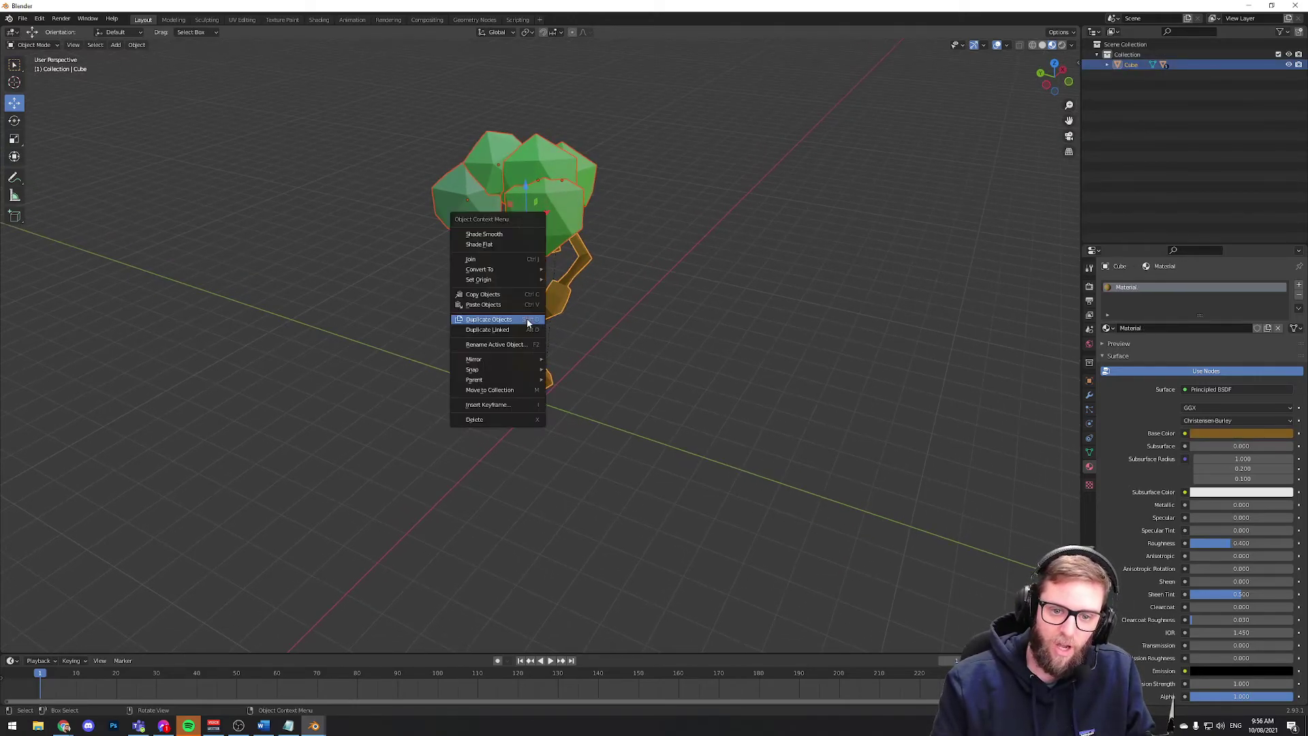
click(489, 295)
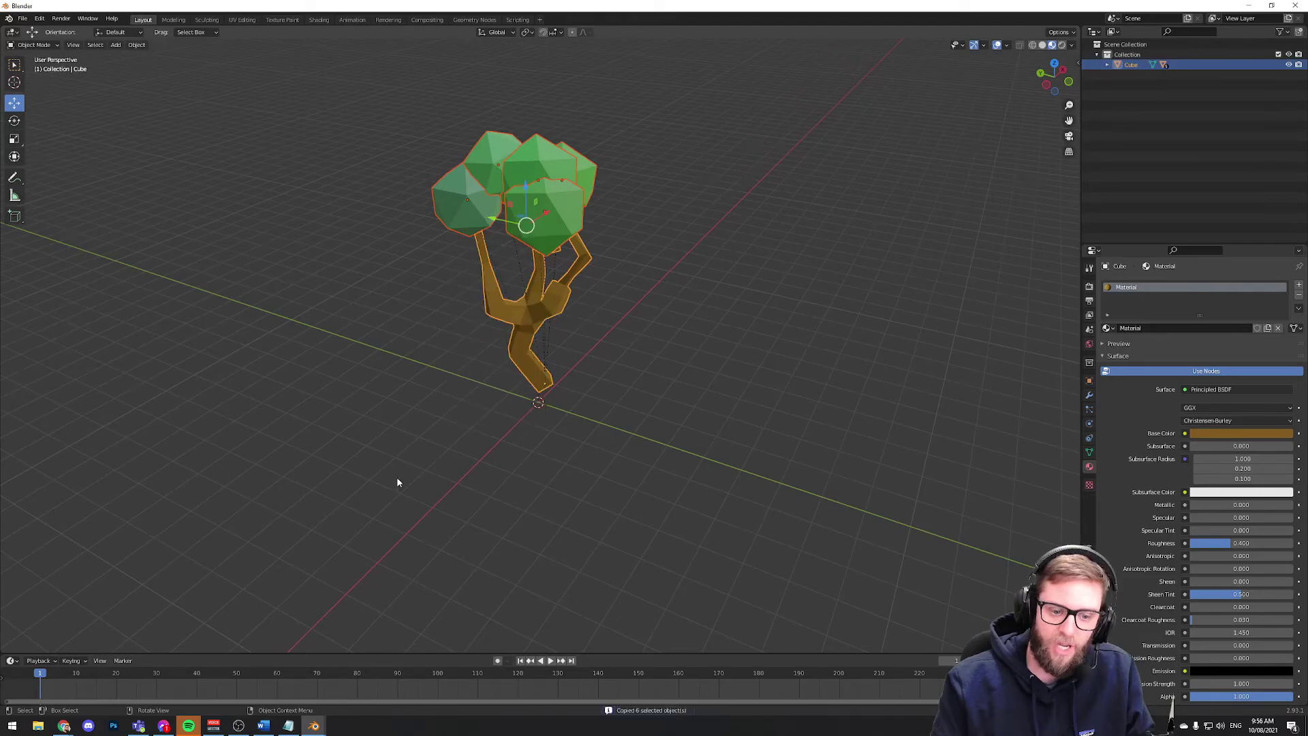
- Paste the copied tree into the terrain tut.blend scene
click(361, 684)
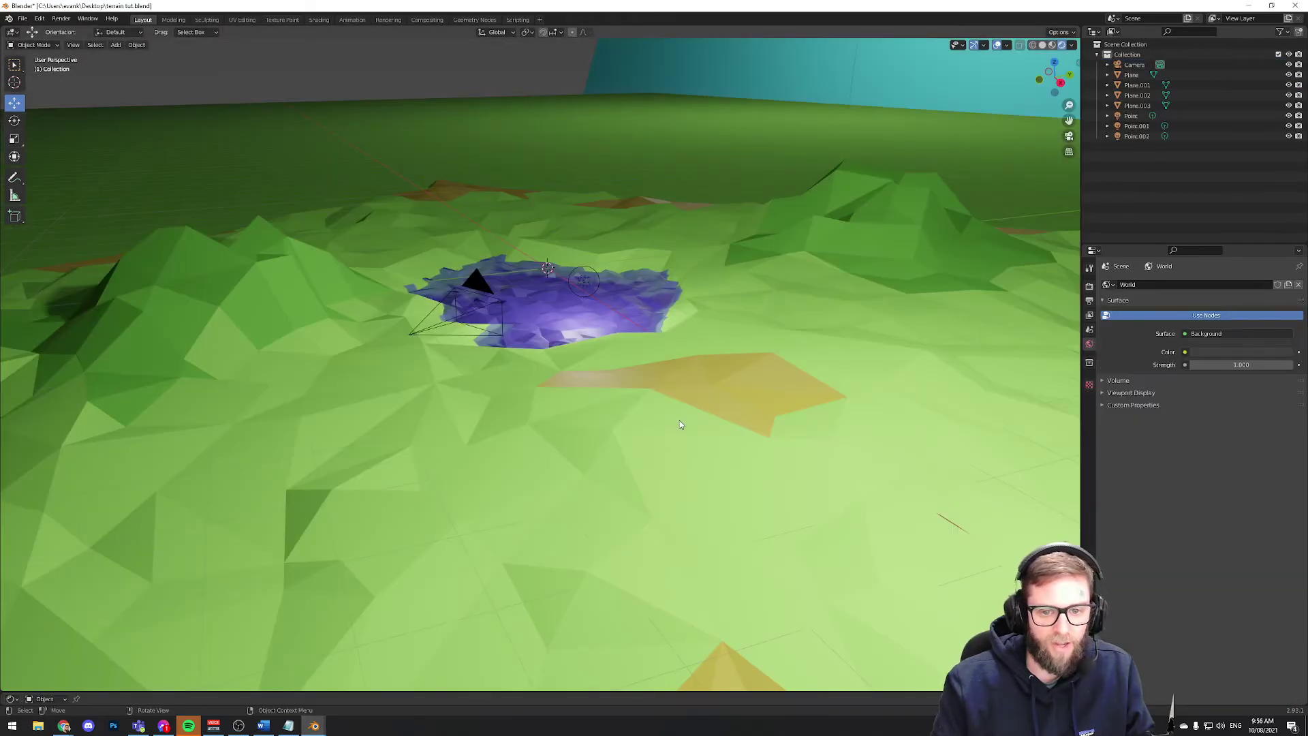
right_click(599, 402)
mouse_move(709, 394)
middle_down()
mouse_move(734, 384)
mouse_move(730, 395)
middle_up()
right_click(564, 231)
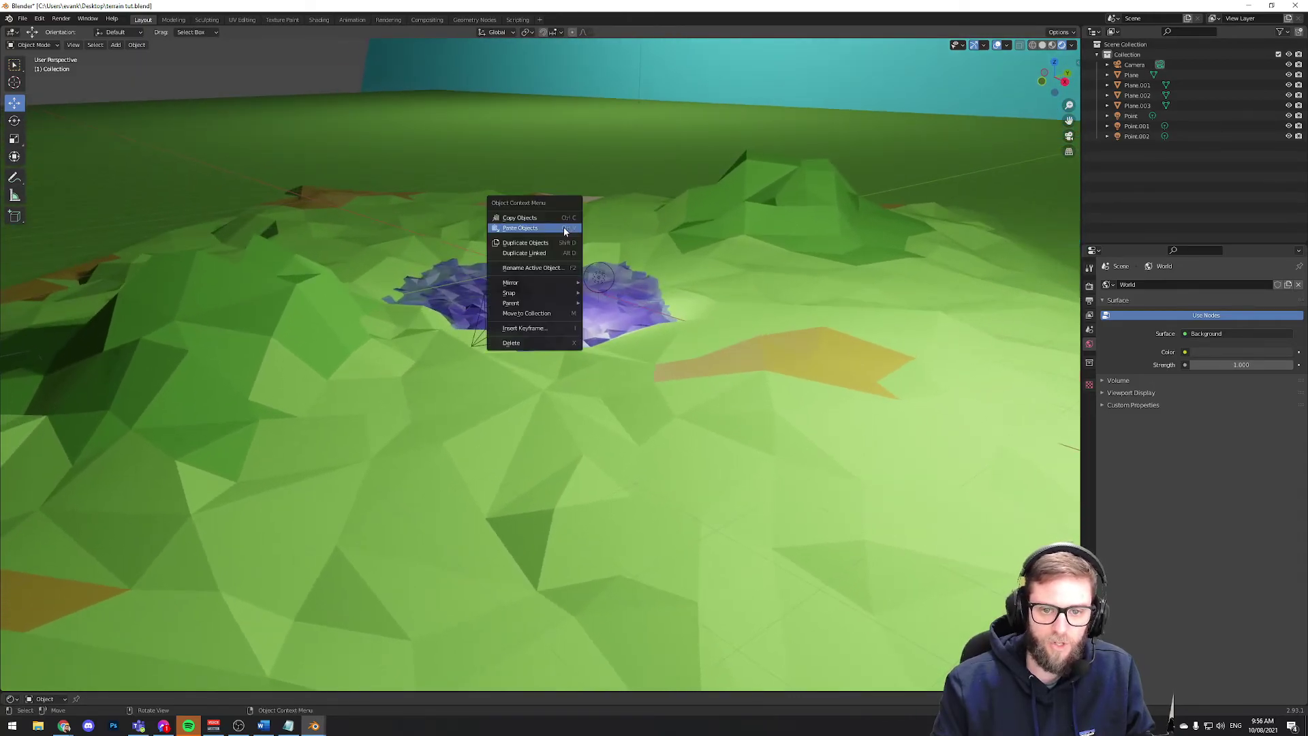
click(529, 229)
middle_drag(675, 216, 653, 265)
- Shrink the pasted tree to 0.239 scale and slide it toward the hills
click(14, 138)
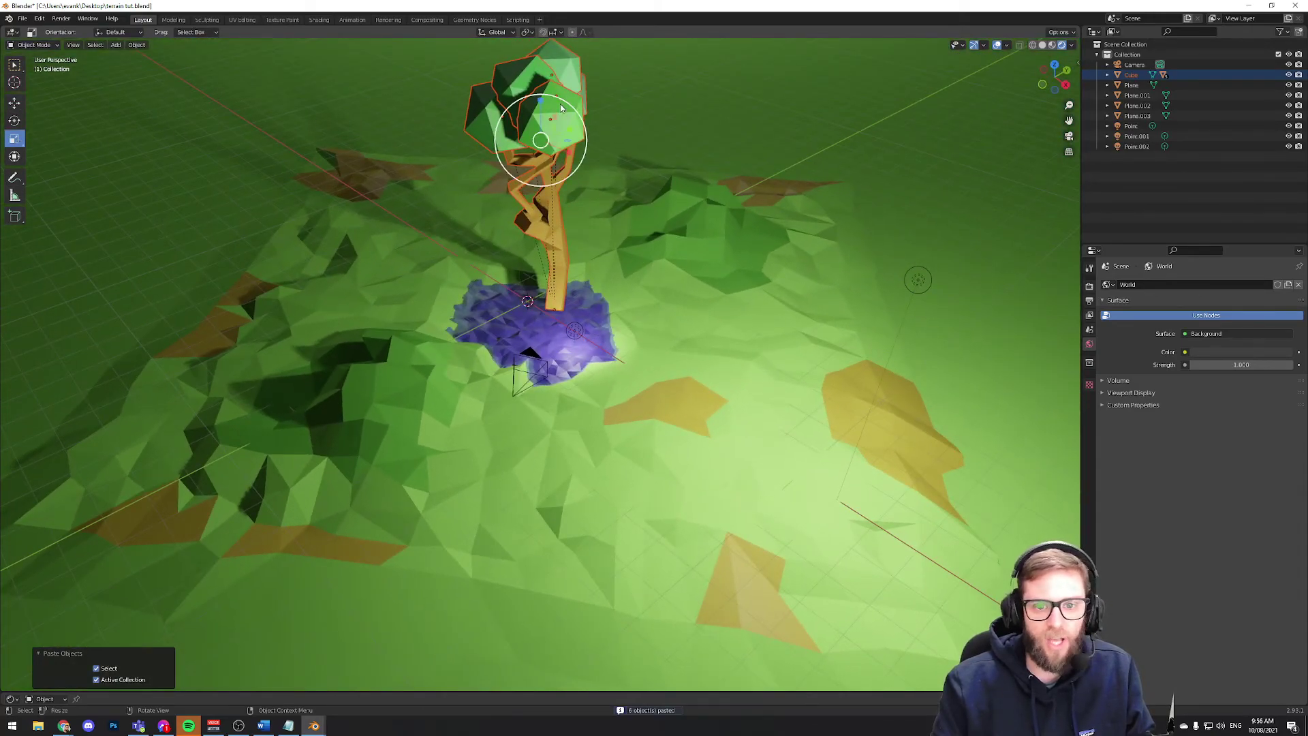
key(s)
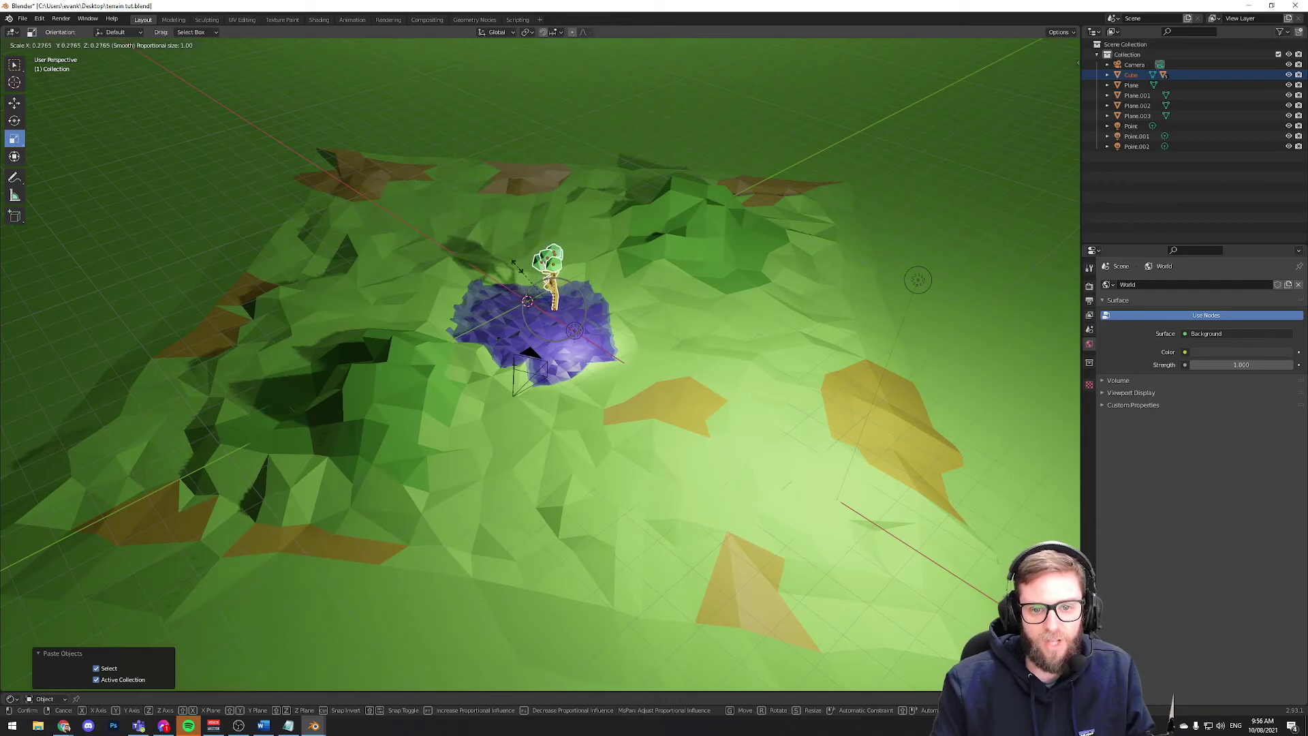
click(558, 270)
click(14, 104)
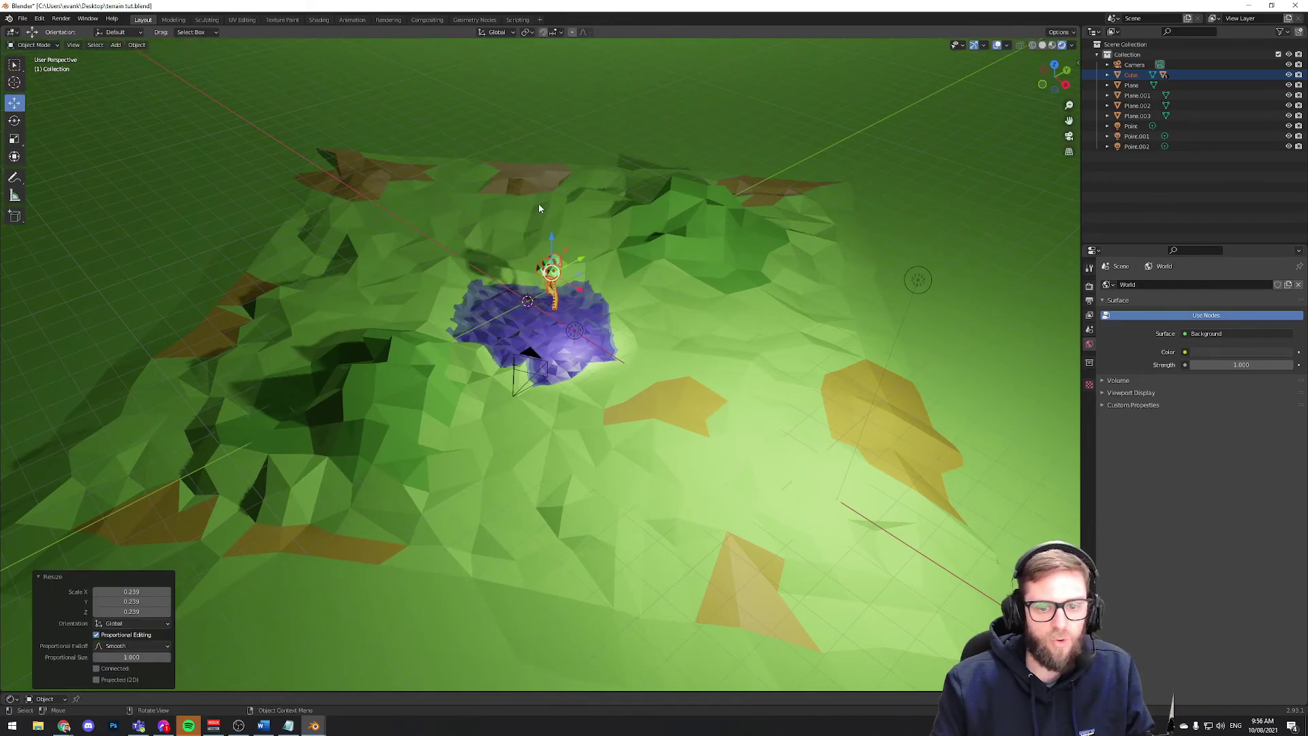
middle_drag(539, 203, 522, 166)
mouse_move(587, 274)
mouse_down()
mouse_move(640, 269)
mouse_move(590, 267)
mouse_up()
middle_drag(591, 267, 548, 229)
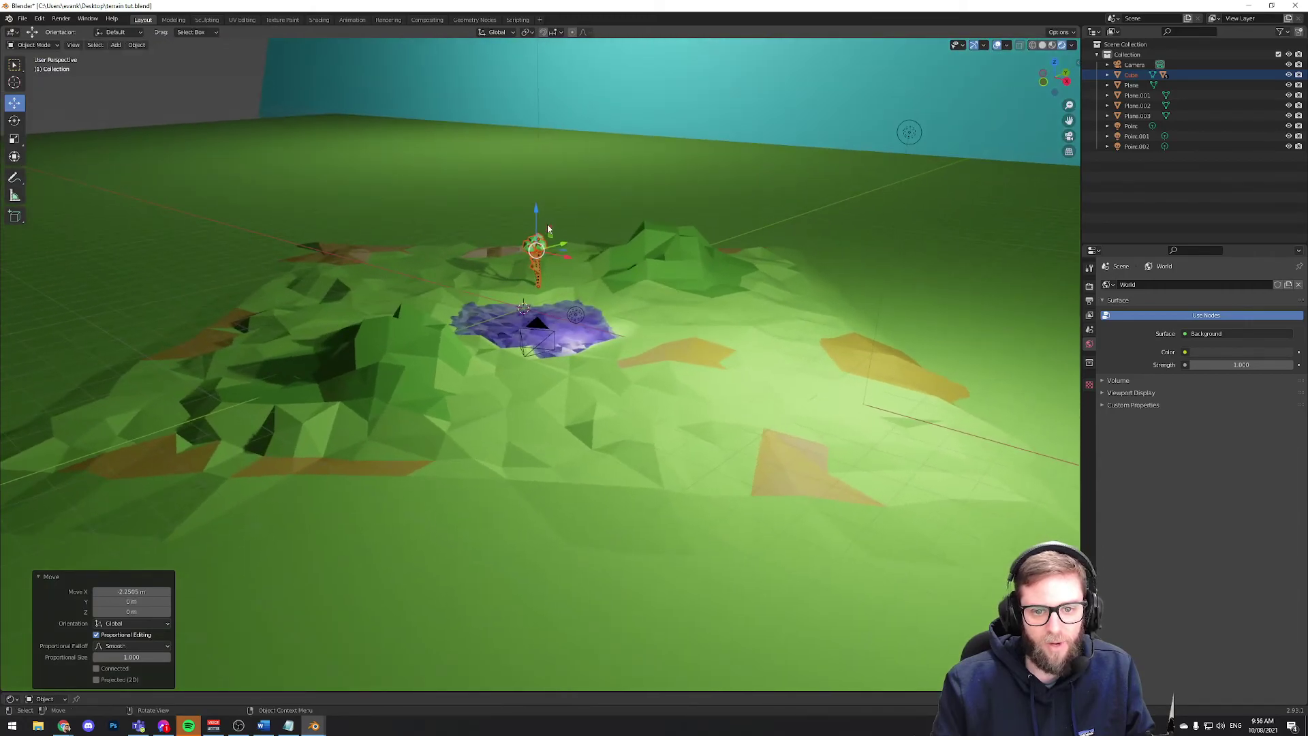
- Adjust the tree along X, Y and Z until it stands on the hill surface
drag(535, 217, 592, 243)
middle_drag(683, 267, 672, 330)
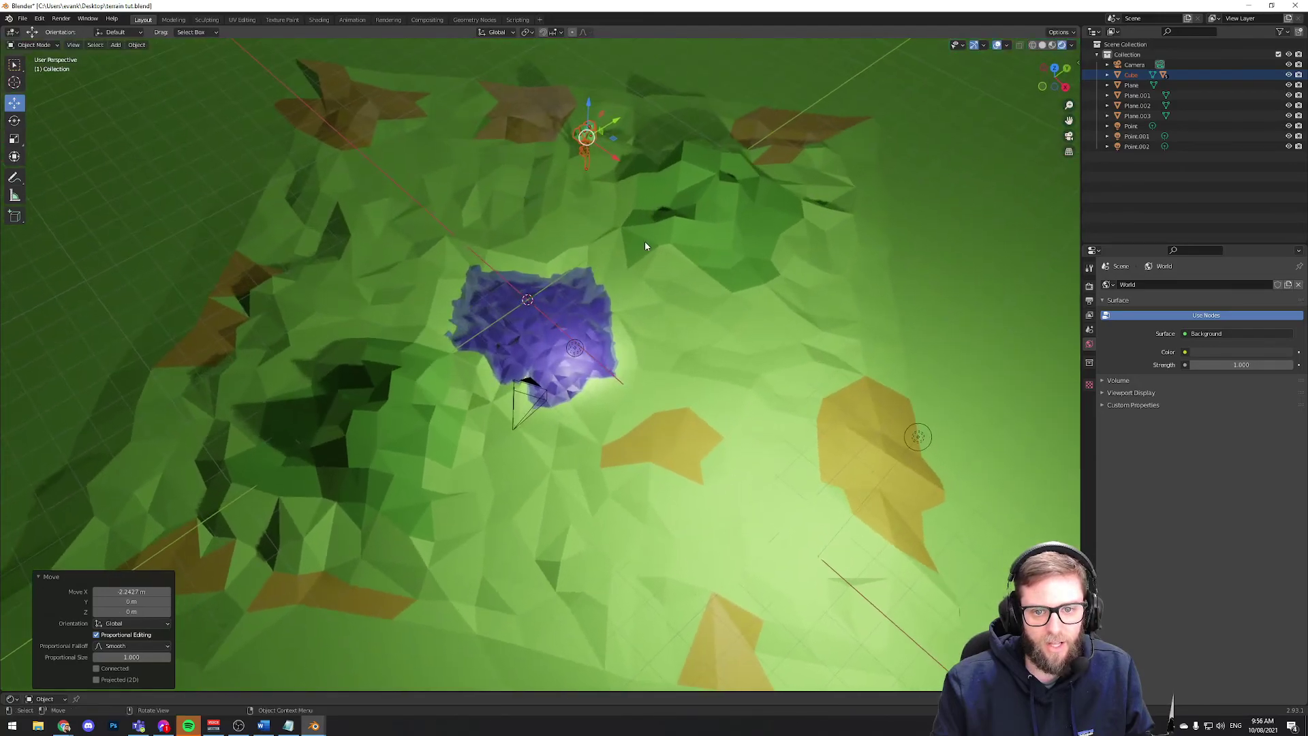
drag(618, 121, 595, 230)
middle_drag(621, 258, 614, 216)
drag(561, 227, 559, 217)
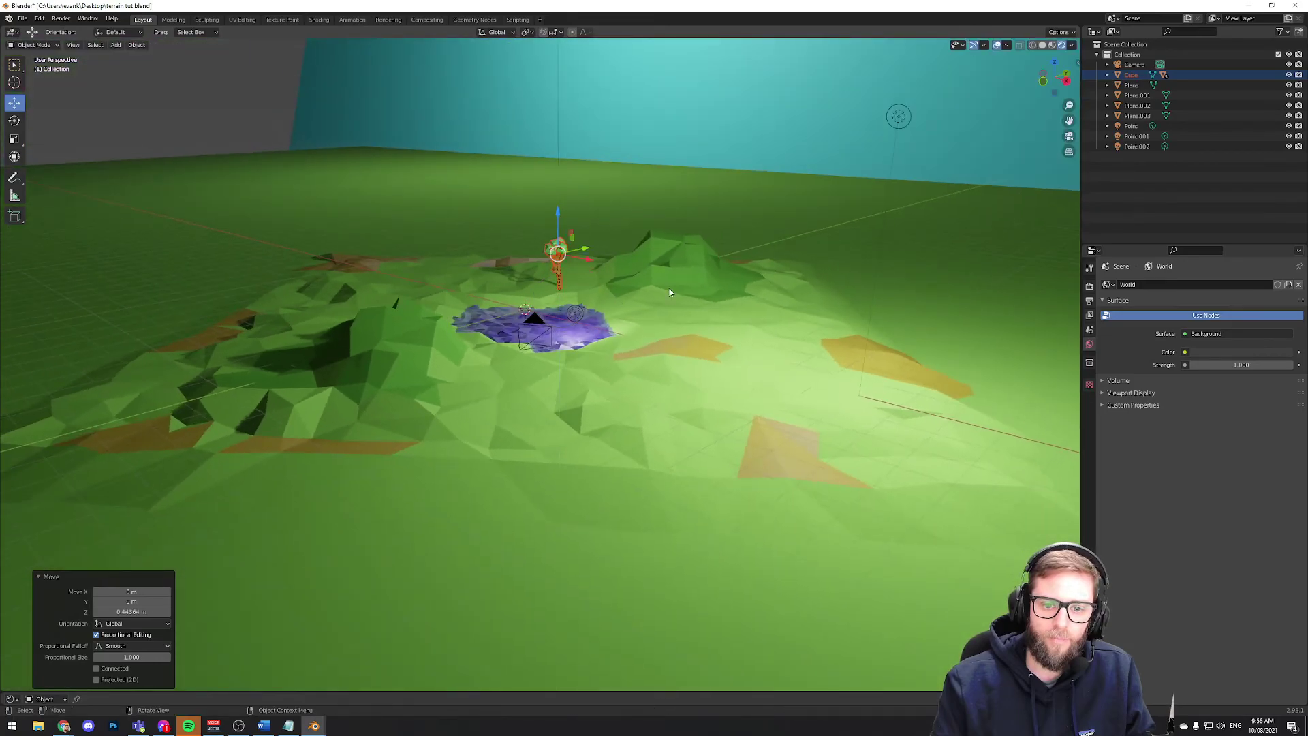
click(659, 207)
key(F12)
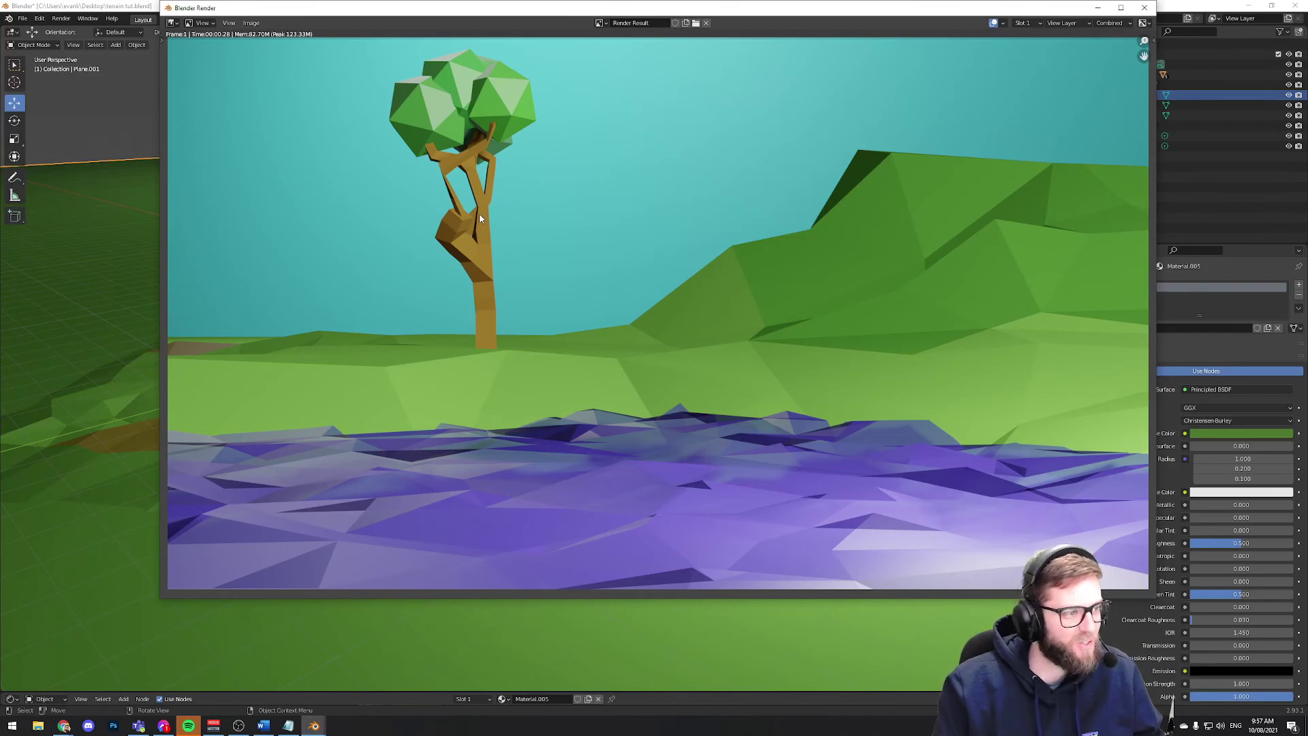
drag(448, 12, 401, 61)
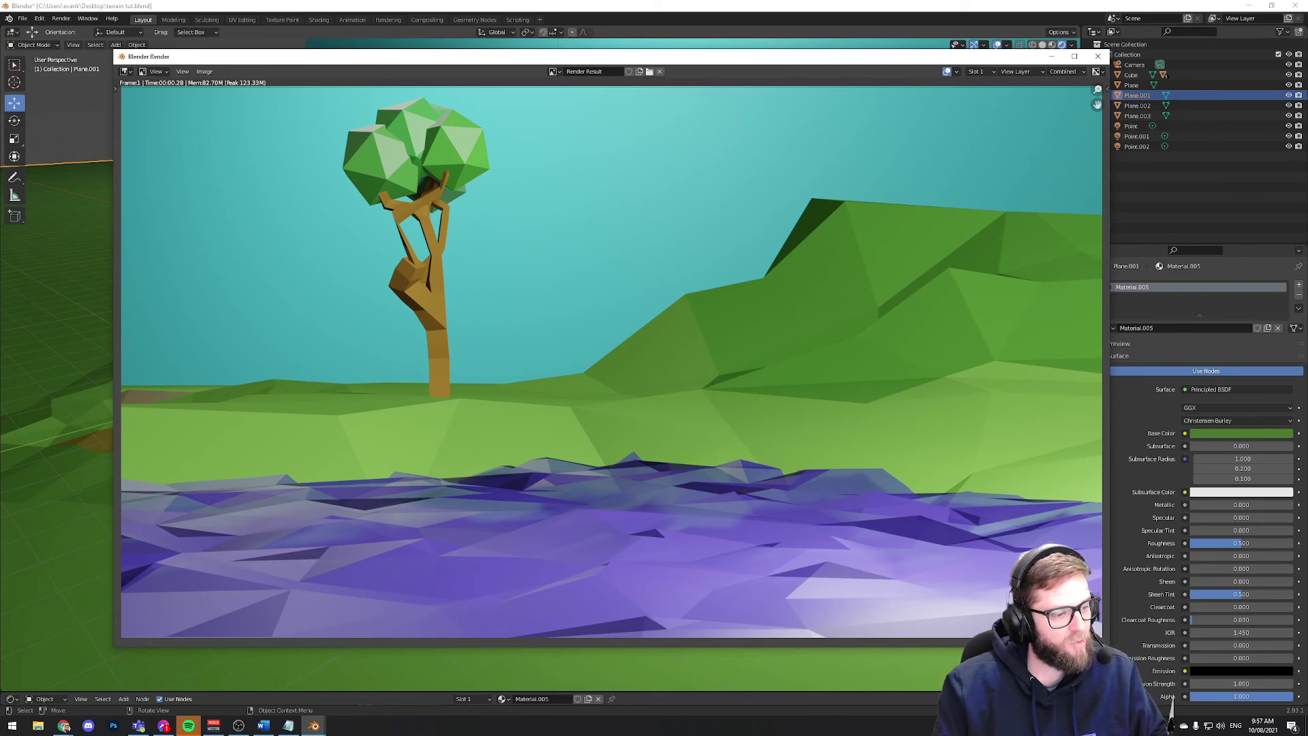
key(alt+Tab)
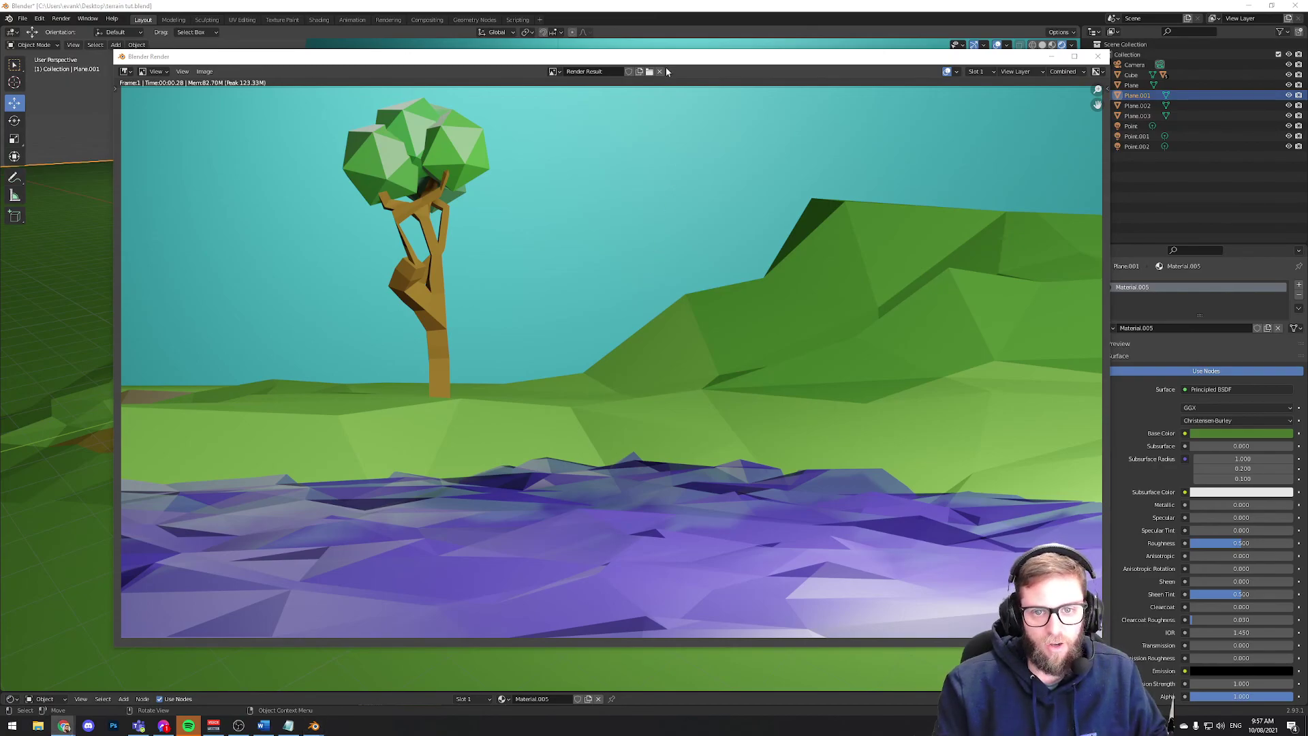
drag(665, 59, 655, 64)
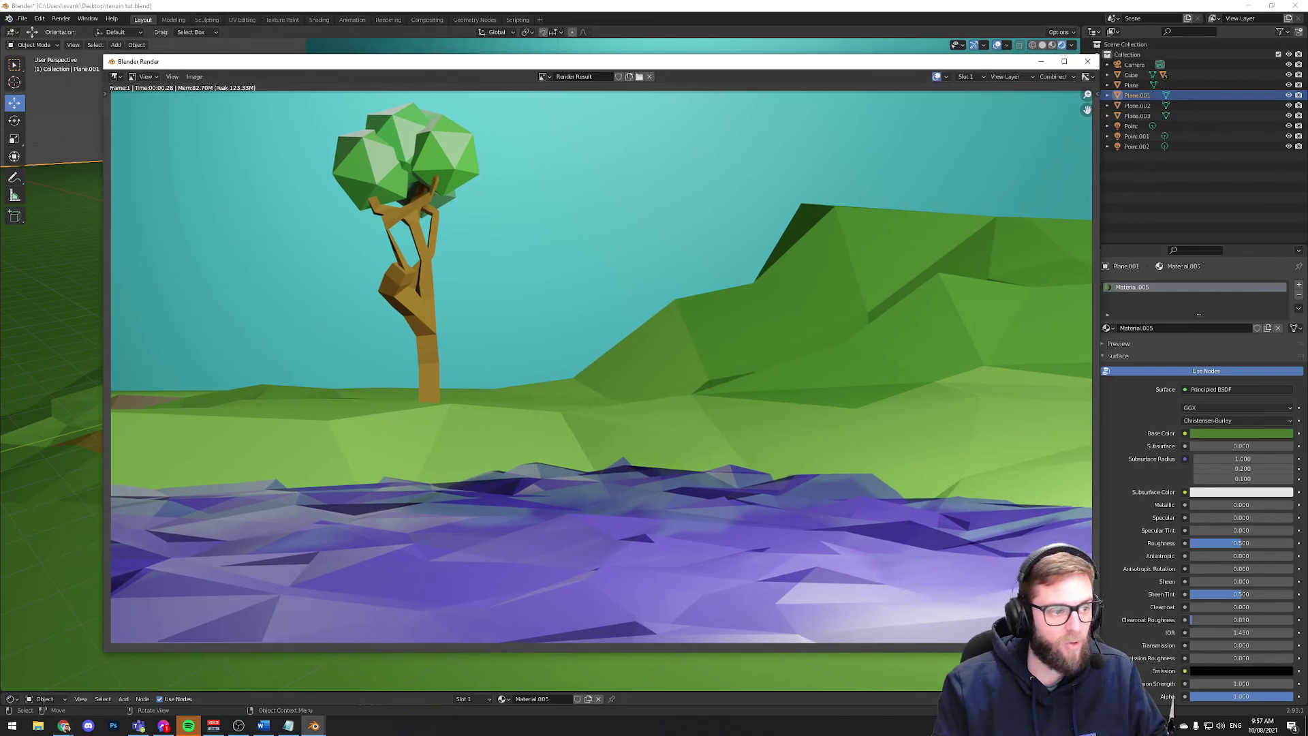